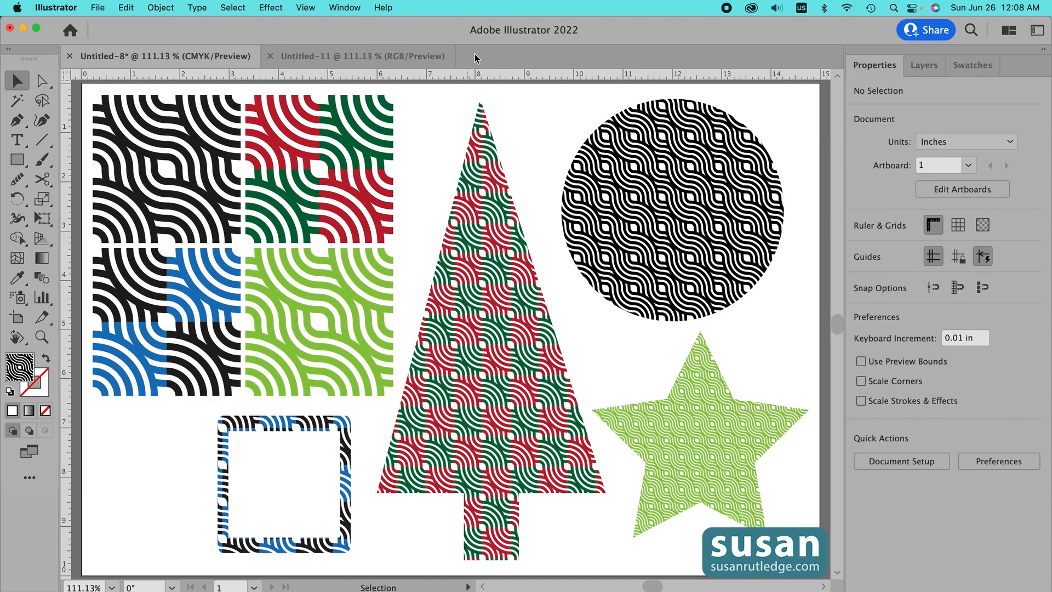
- Switch to the other document and draw a 0.5 in by 0.5 in circle with the Ellipse tool
left_click(392, 55)
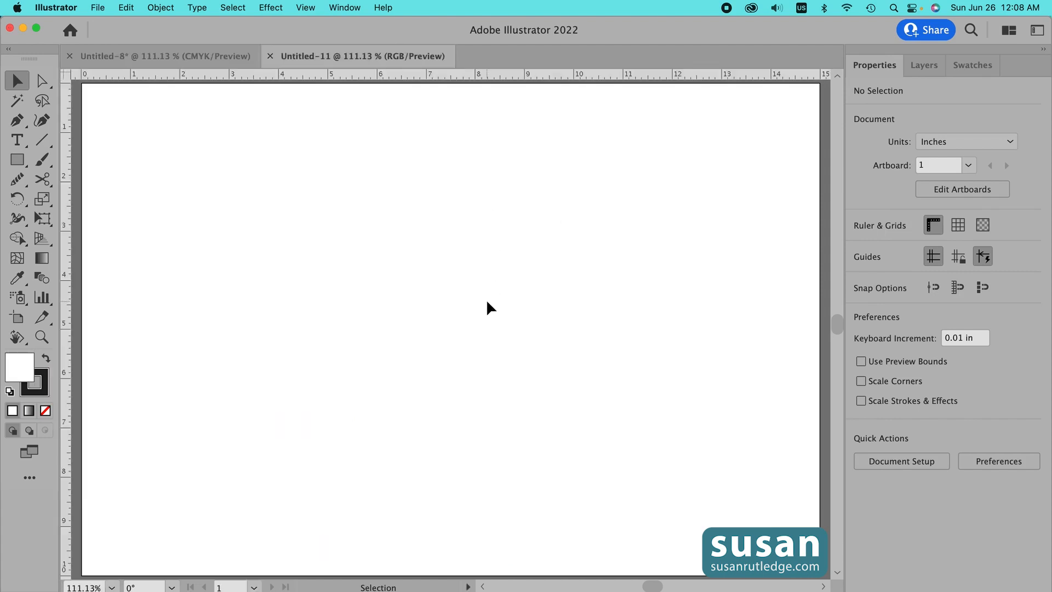
key("l")
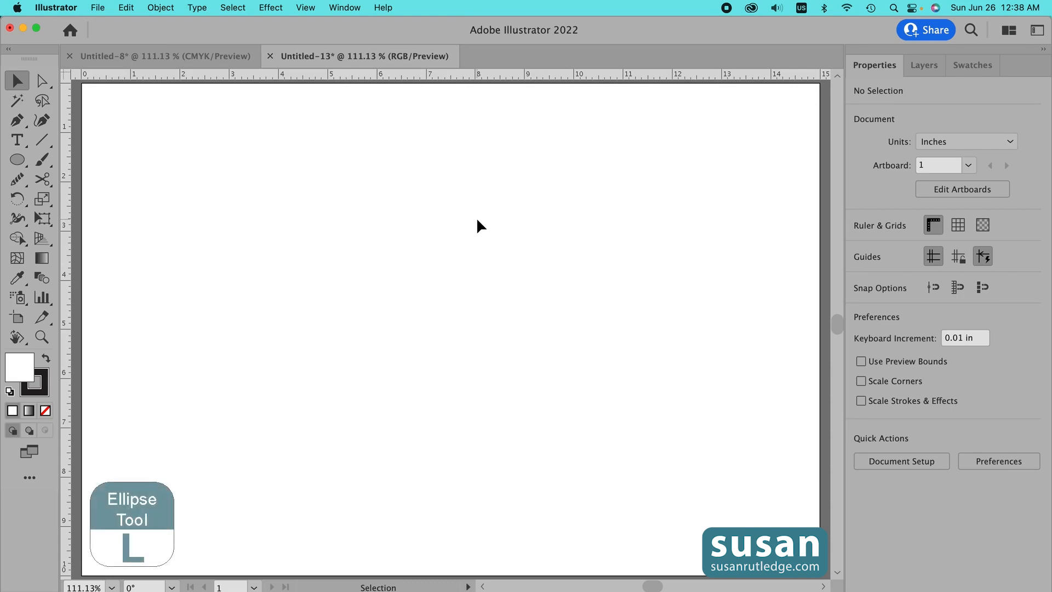
key("l")
left_click(420, 209)
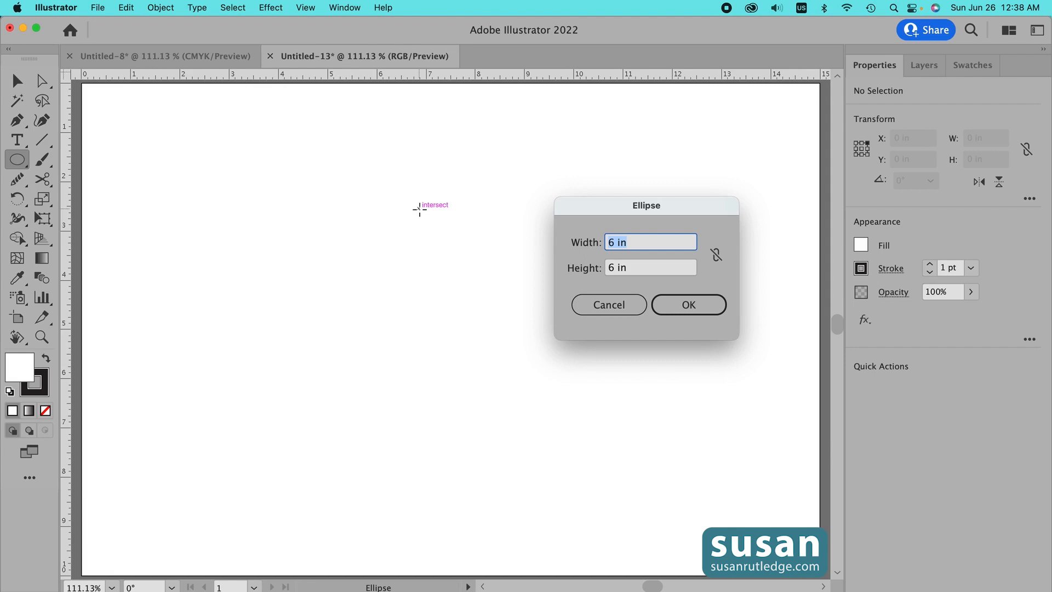
type(".5")
key("Tab")
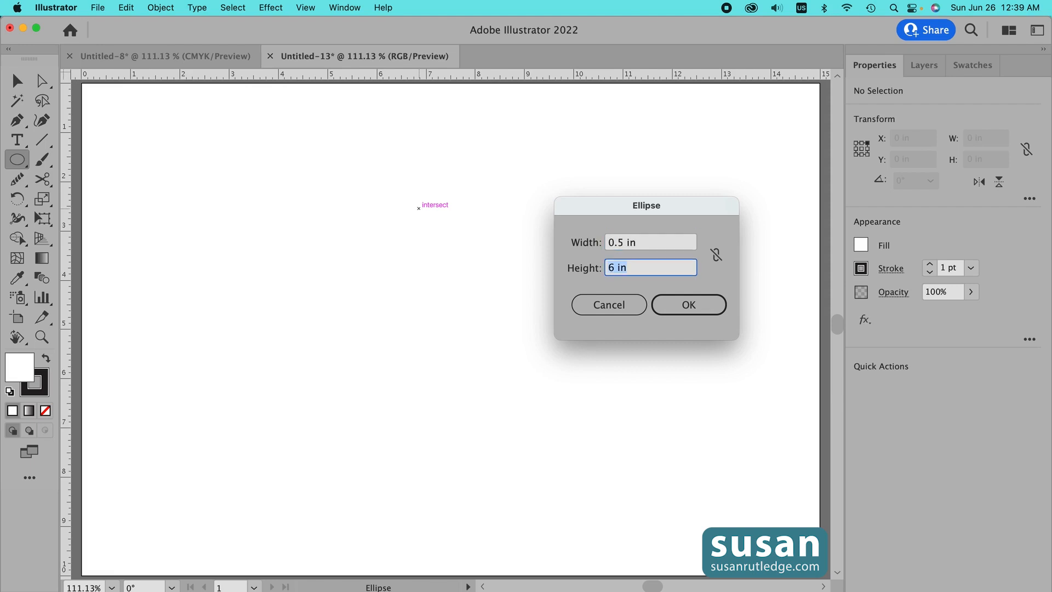
type(".5")
left_click(691, 306)
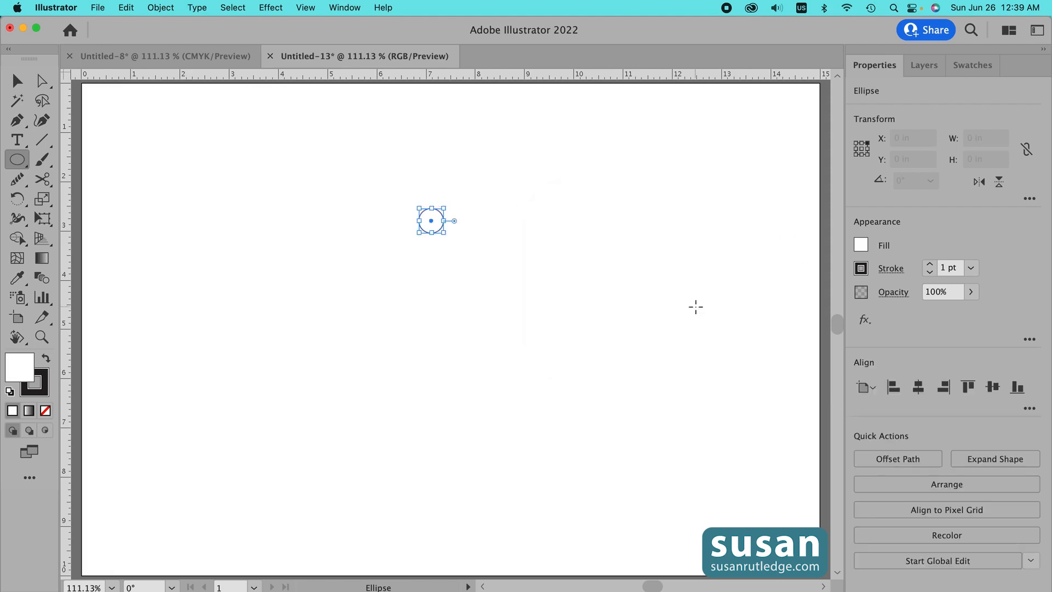
- Set the circle's fill to none and its stroke weight to 10 pt
left_click(860, 247)
left_click(686, 309)
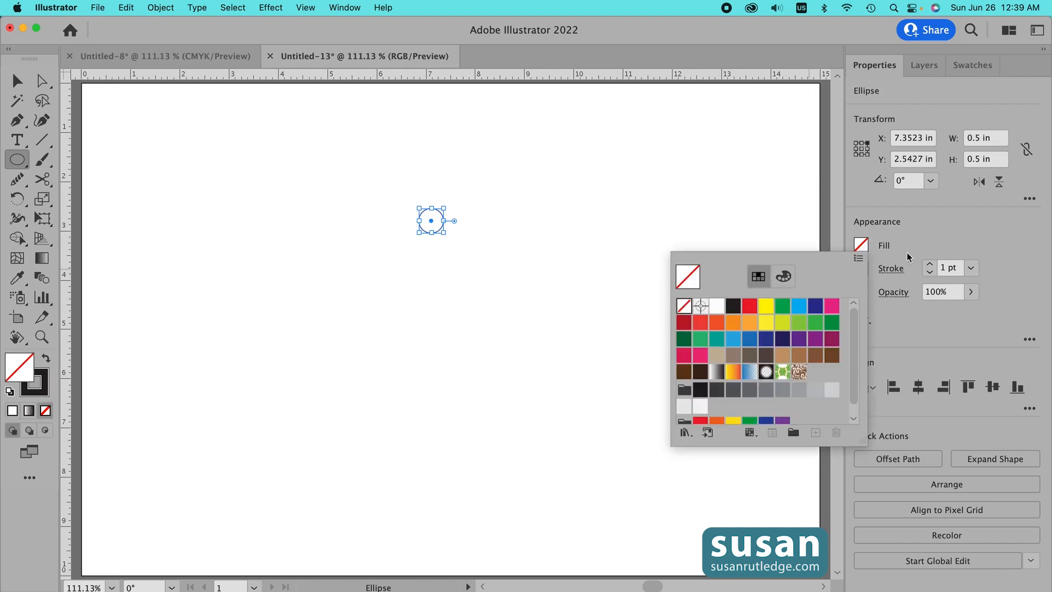
left_click(945, 269)
type("0")
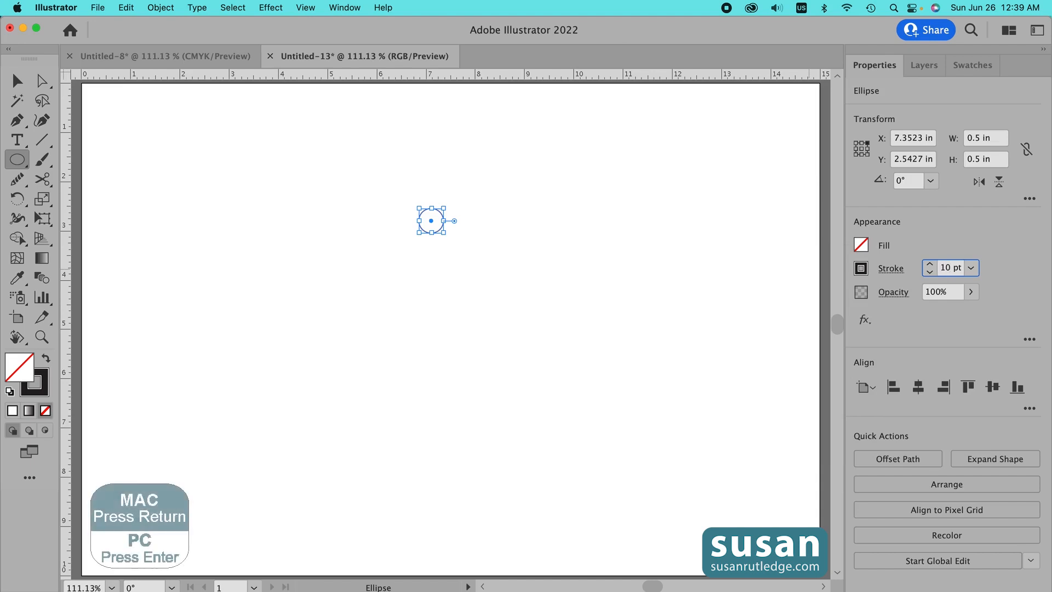
key("Return")
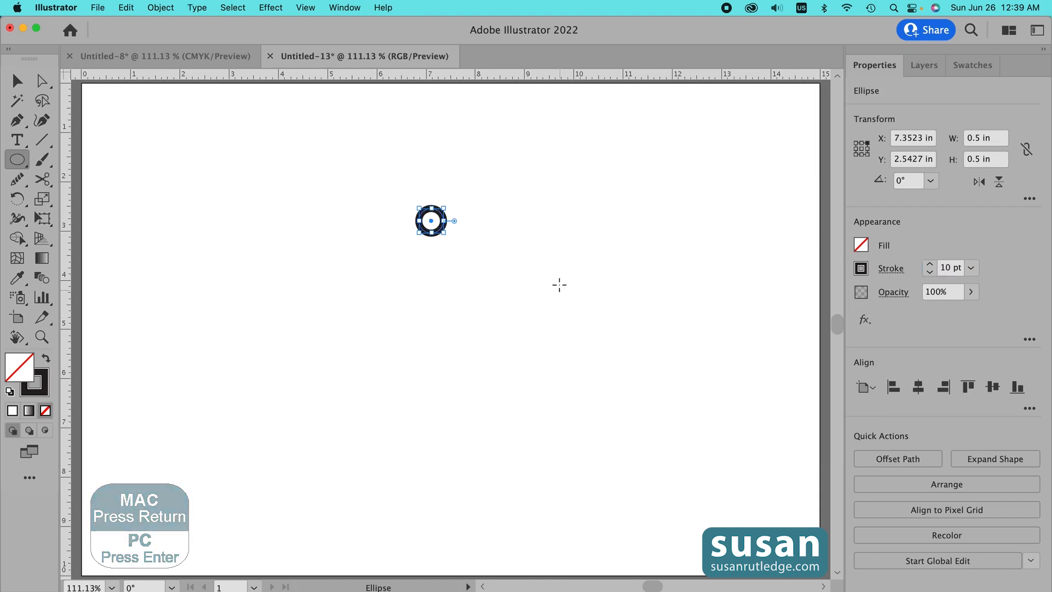
- Draw a second circle of 1 in by 1 in
left_click(521, 256)
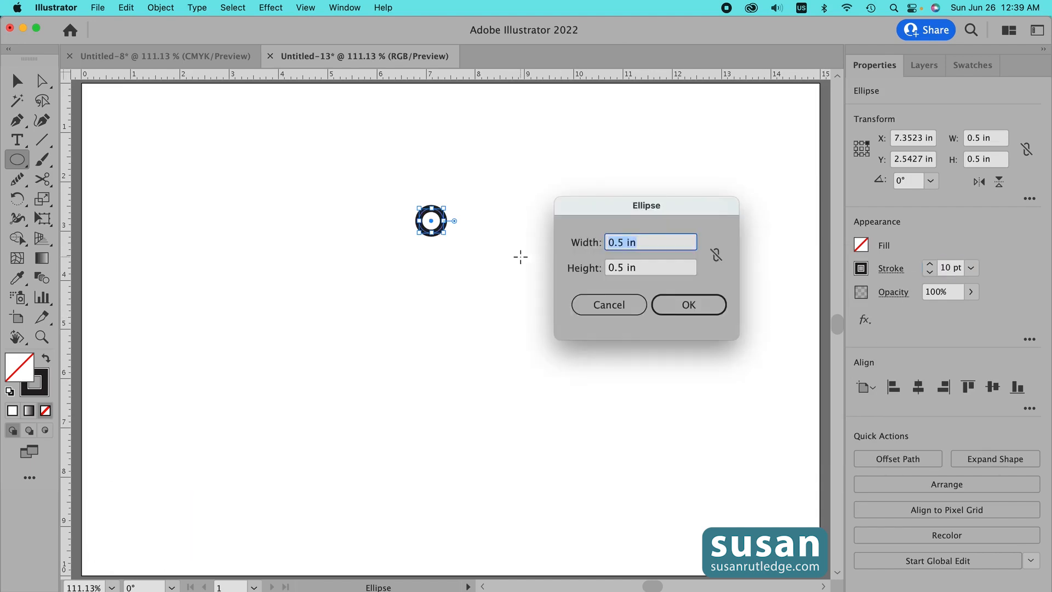
type("1")
key("Tab")
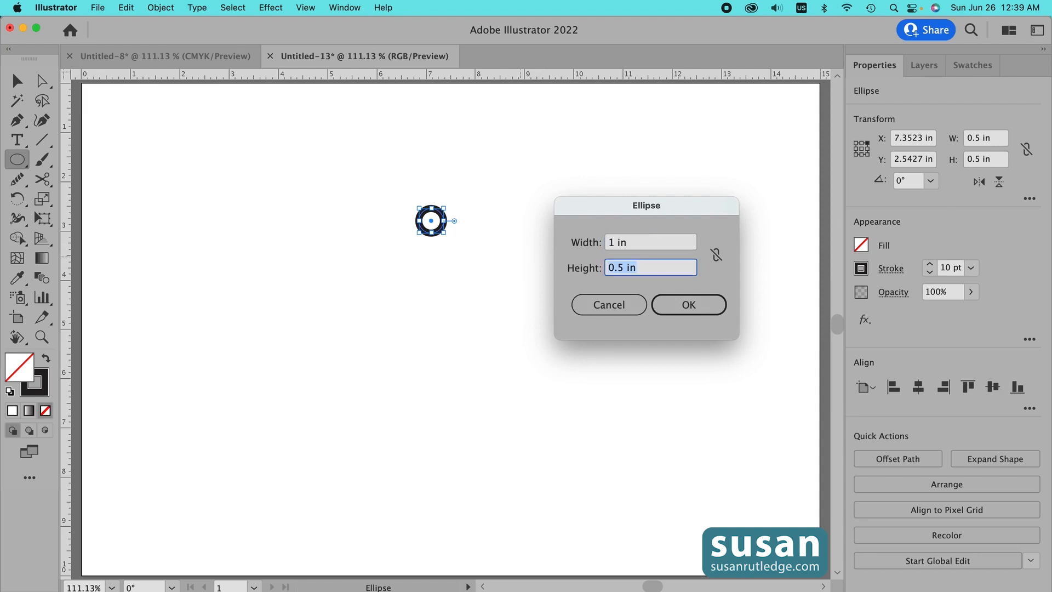
type("1")
left_click(700, 305)
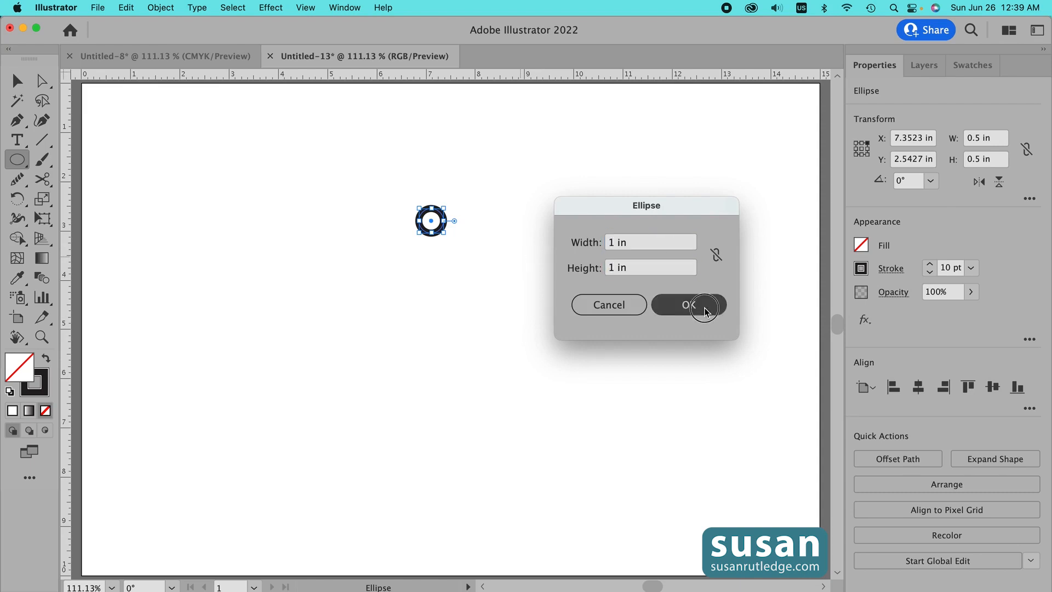
- Draw a third circle of 1.5 in by 1.5 in
left_click(580, 215)
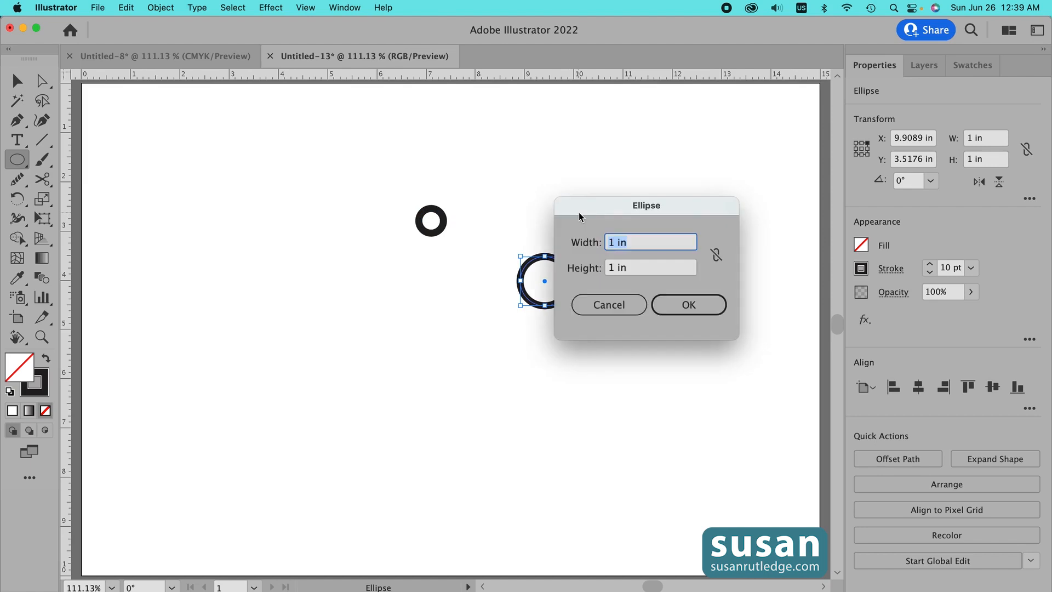
type("1.5")
key("Tab")
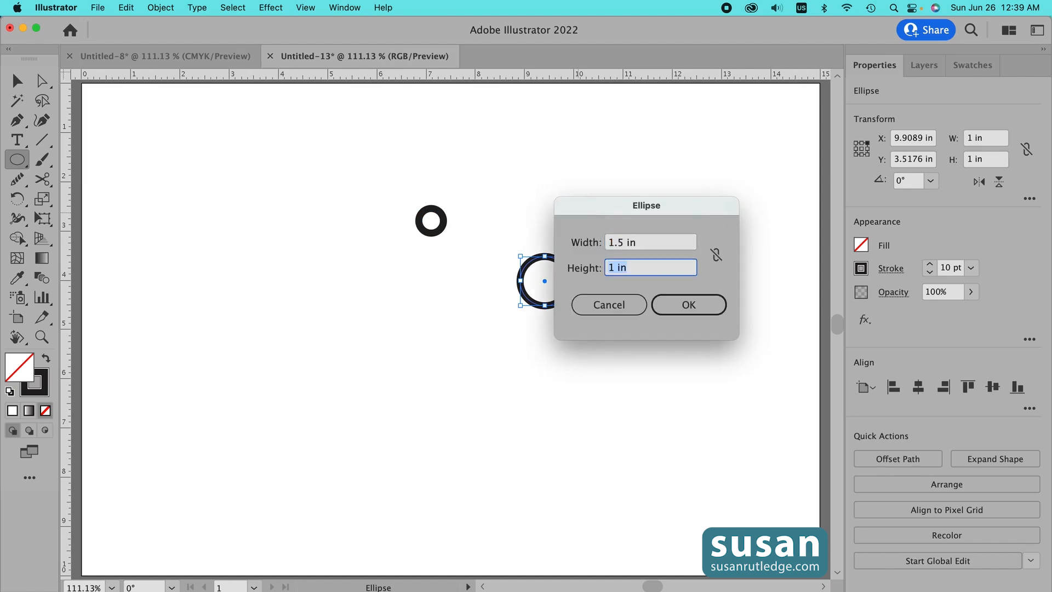
type("1.5")
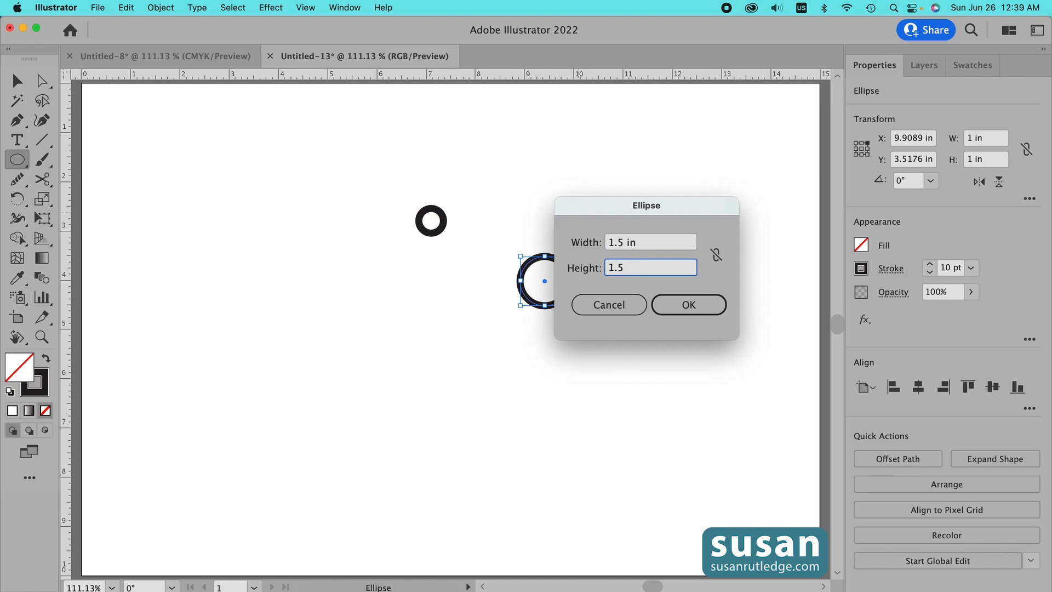
left_click(694, 308)
- Draw a fourth circle of 2 in by 2 in
left_click(527, 192)
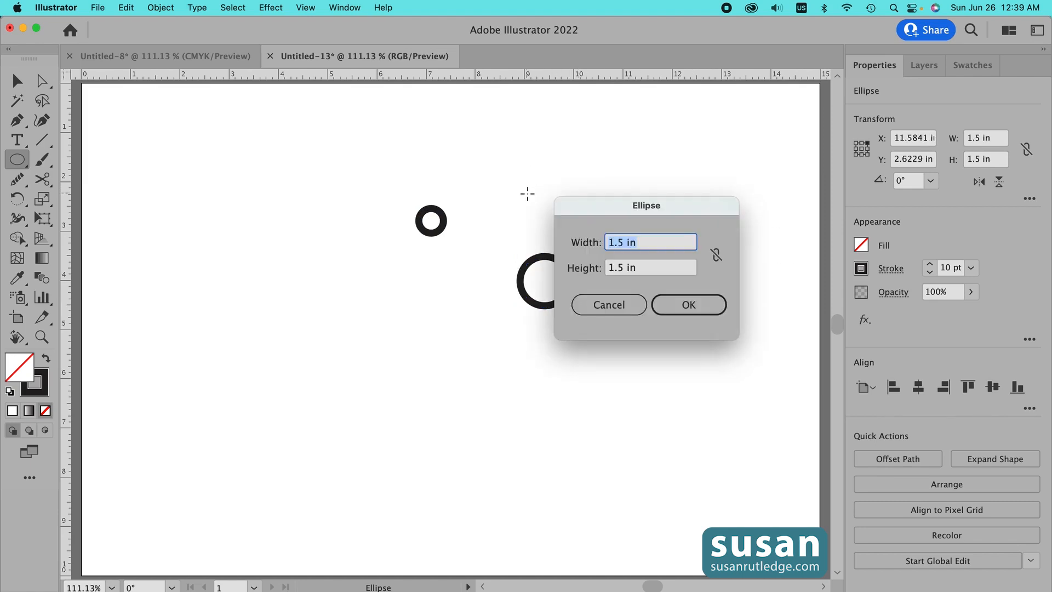
type("2")
key("Tab")
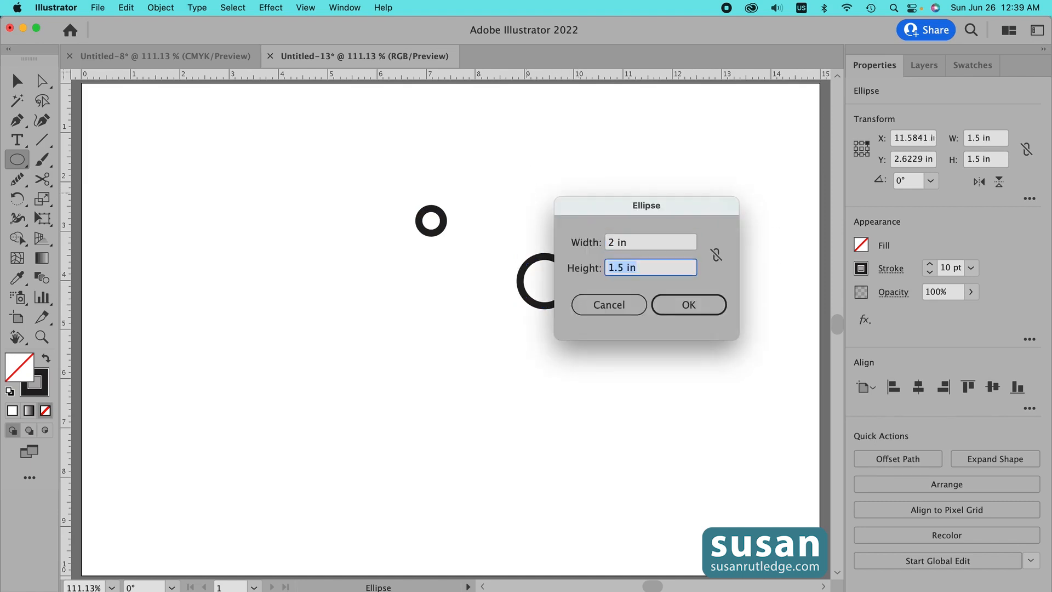
type("2")
left_click(685, 305)
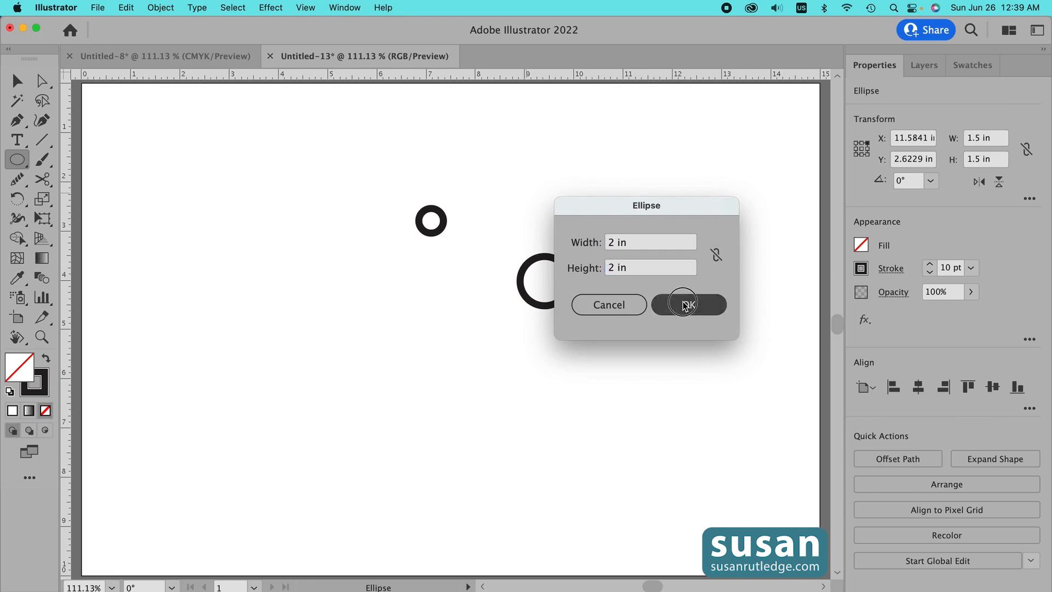
- Draw a fifth circle of 2.5 in by 2.5 in
left_click(483, 237)
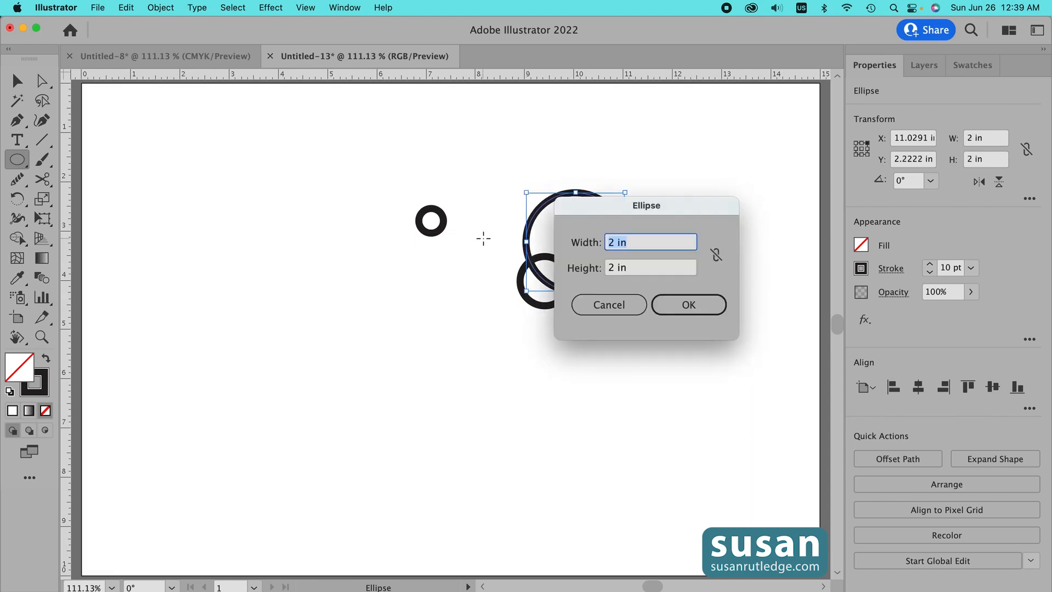
type("2.5")
key("Tab")
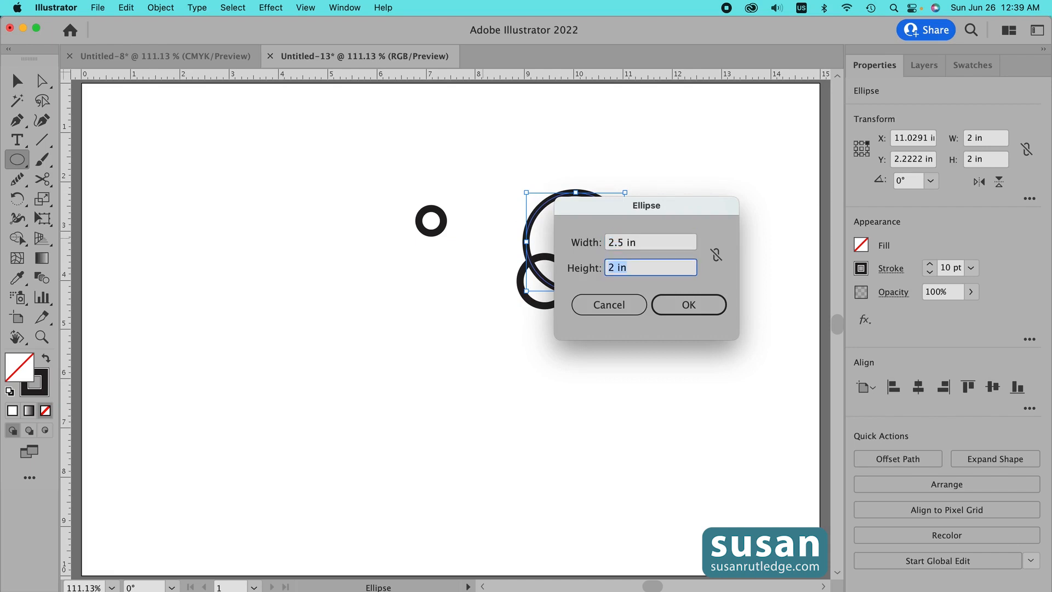
type("2.5")
left_click(697, 310)
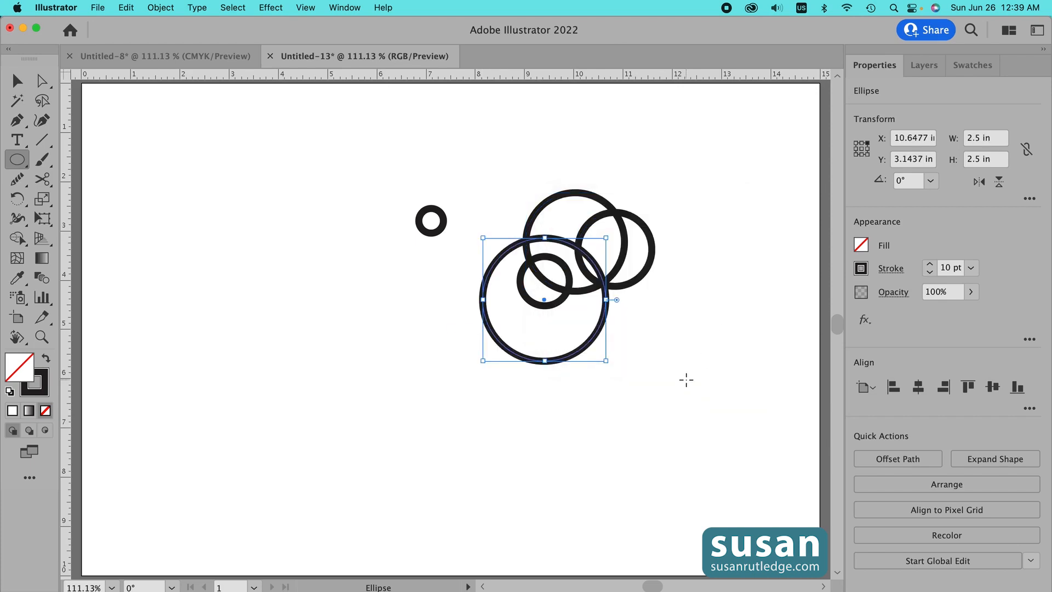
- Select all circles and align them on their horizontal and vertical centers to form concentric rings
key("v")
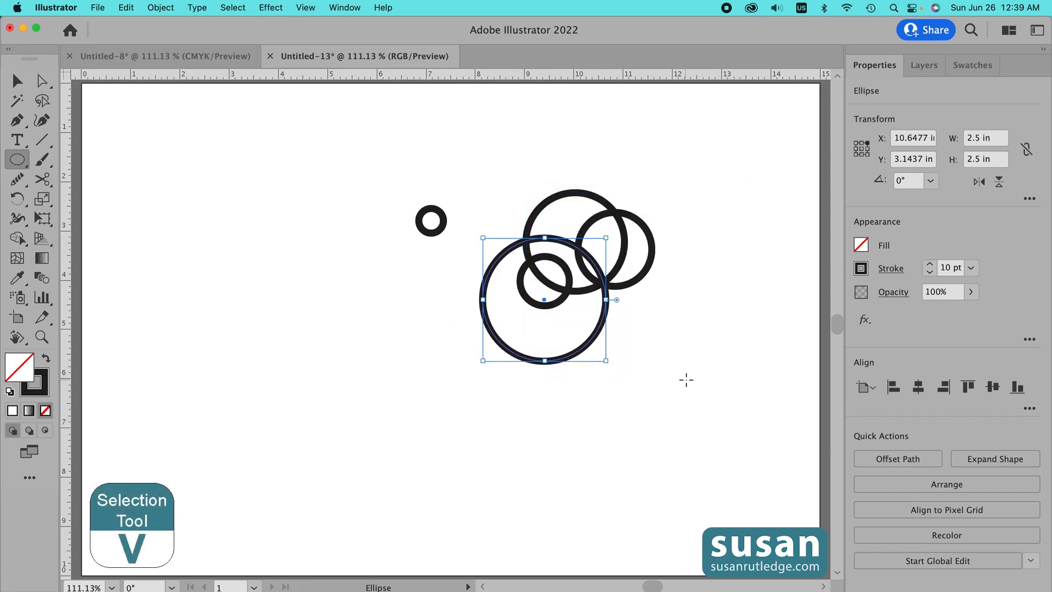
left_click_drag(403, 166, 668, 413)
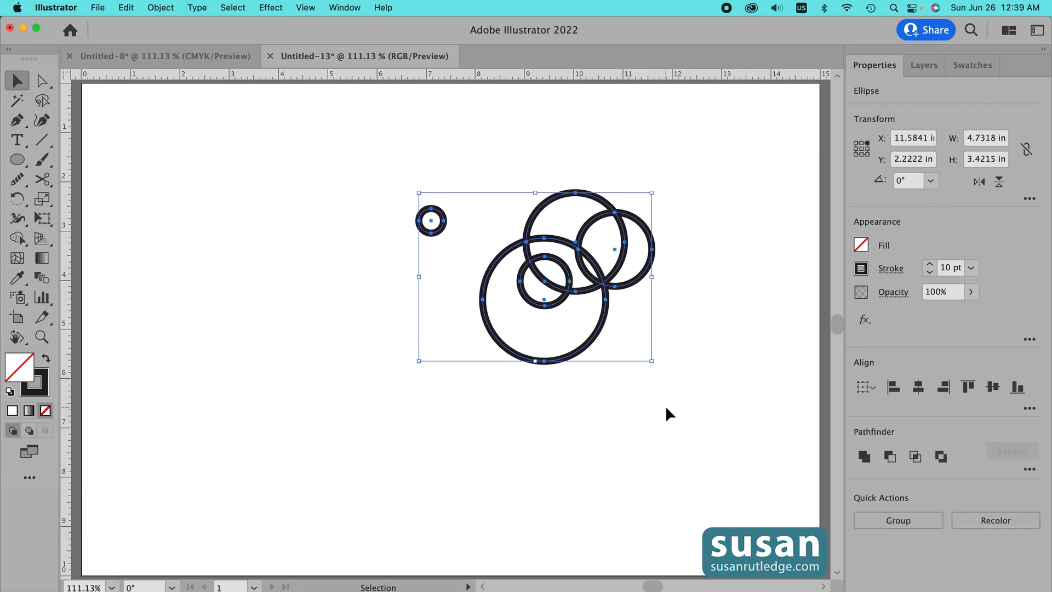
left_click(919, 387)
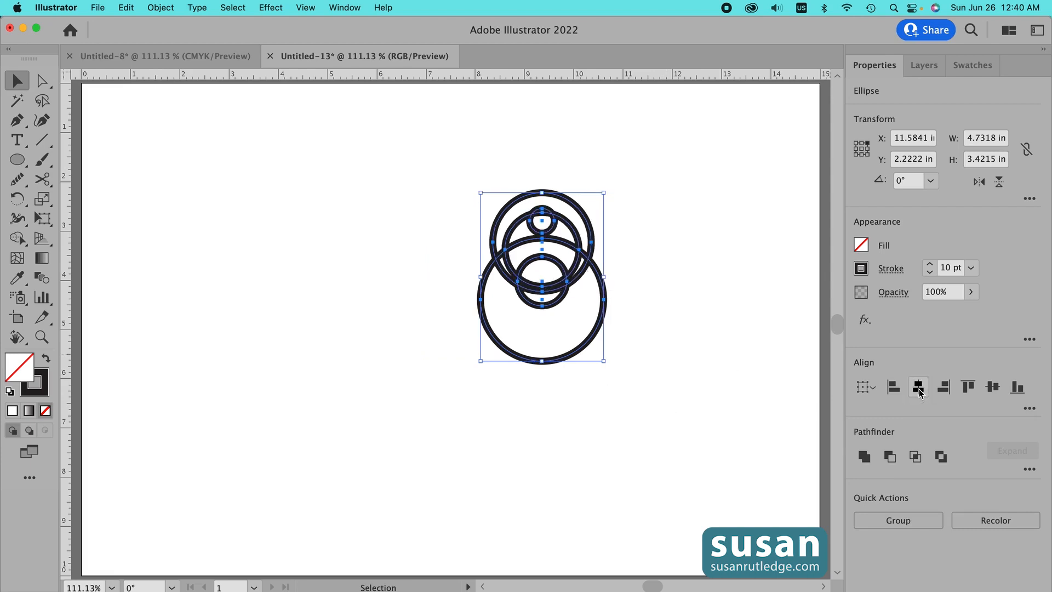
left_click(993, 388)
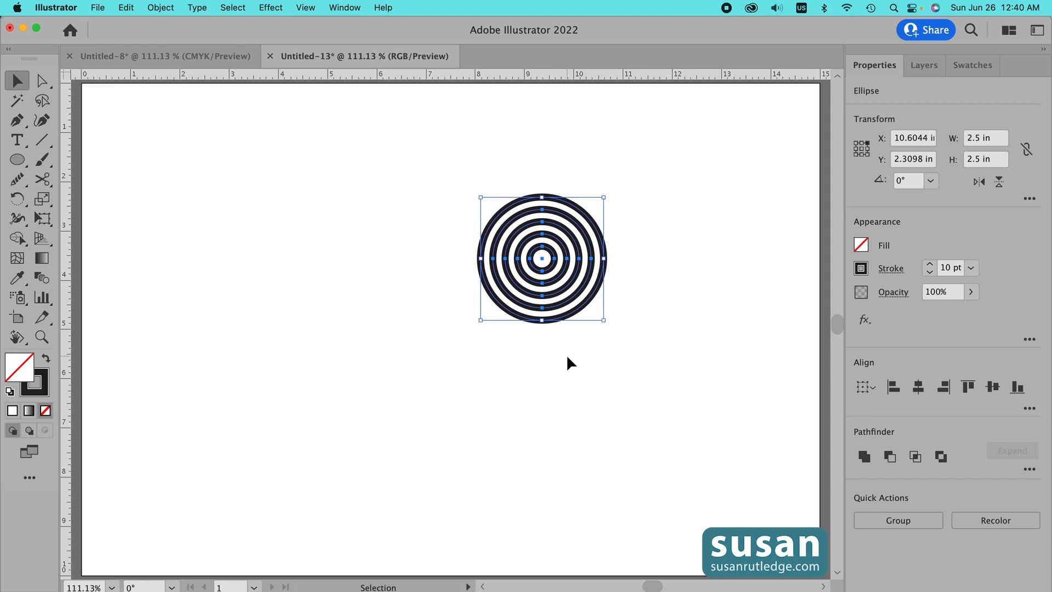
- Apply Outline Stroke to the concentric rings and move them slightly down and left
left_click(161, 8)
mouse_move(212, 338)
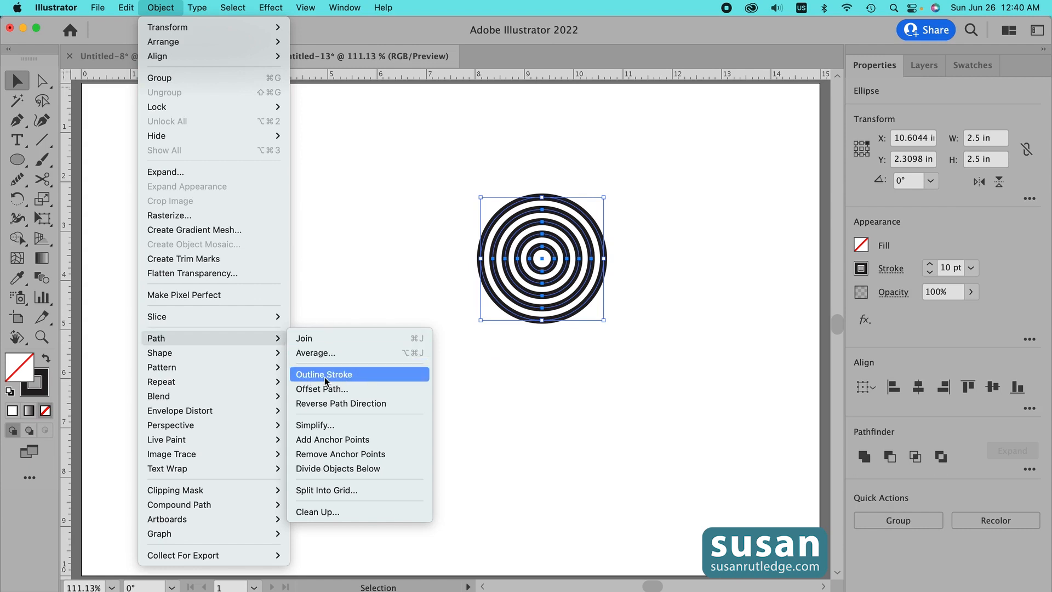
left_click(346, 375)
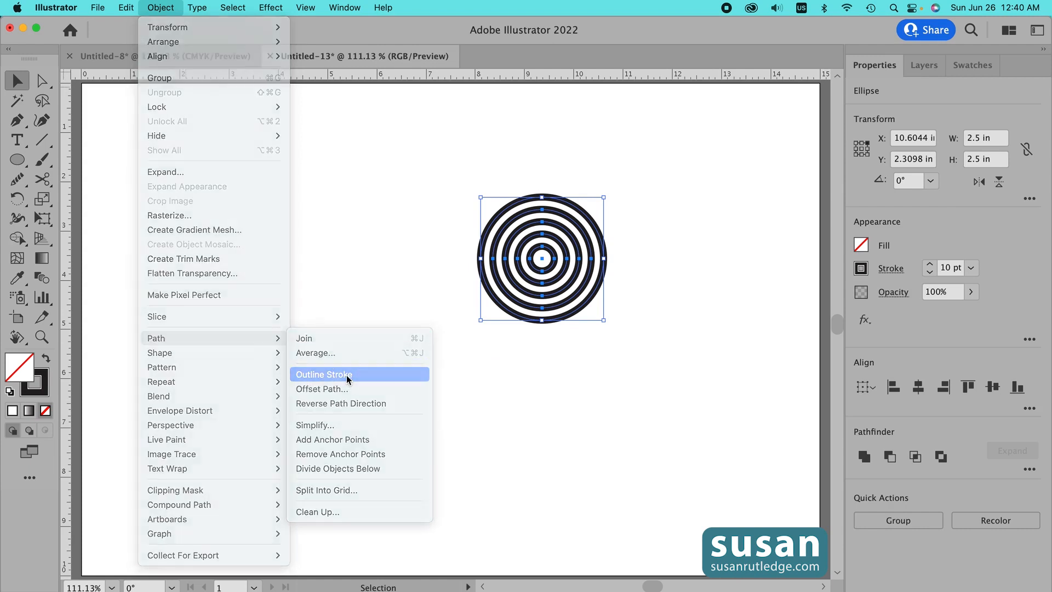
left_click_drag(557, 323, 493, 343)
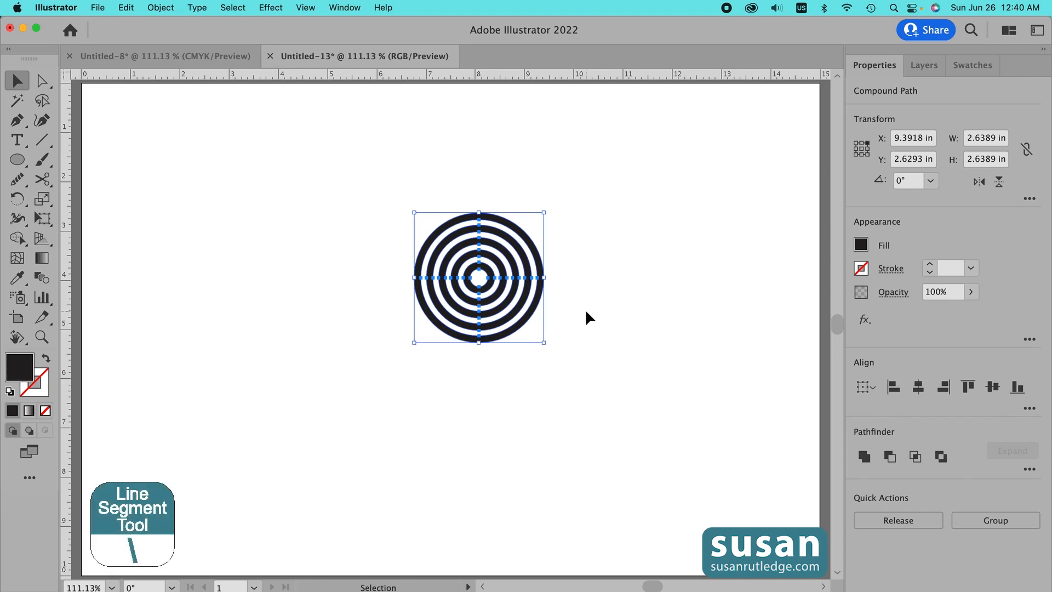
- Switch to the Line Segment tool and toggle Smart Guides
key("backslash")
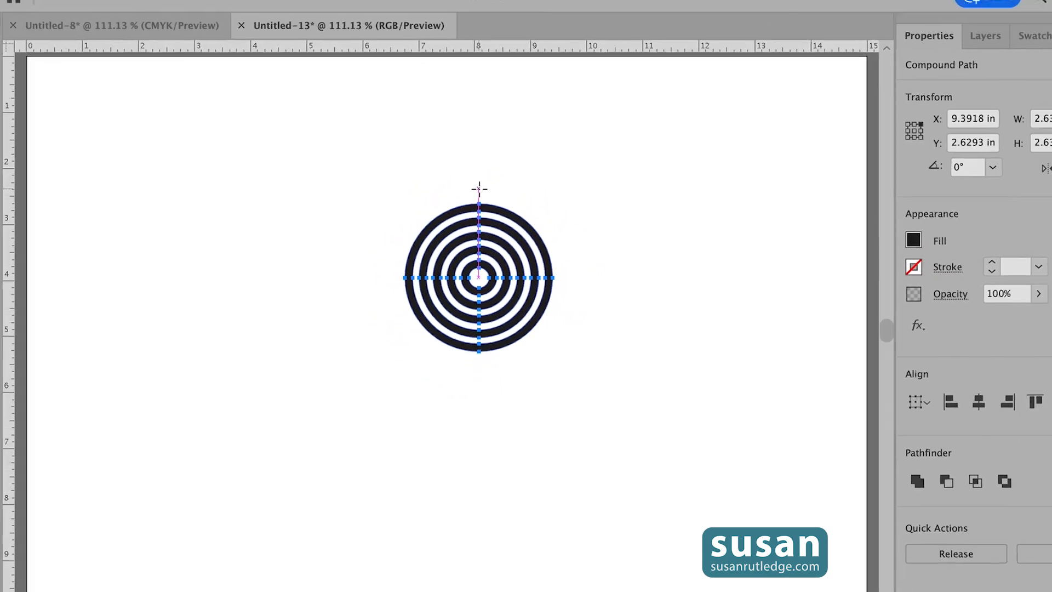
left_click(302, 8)
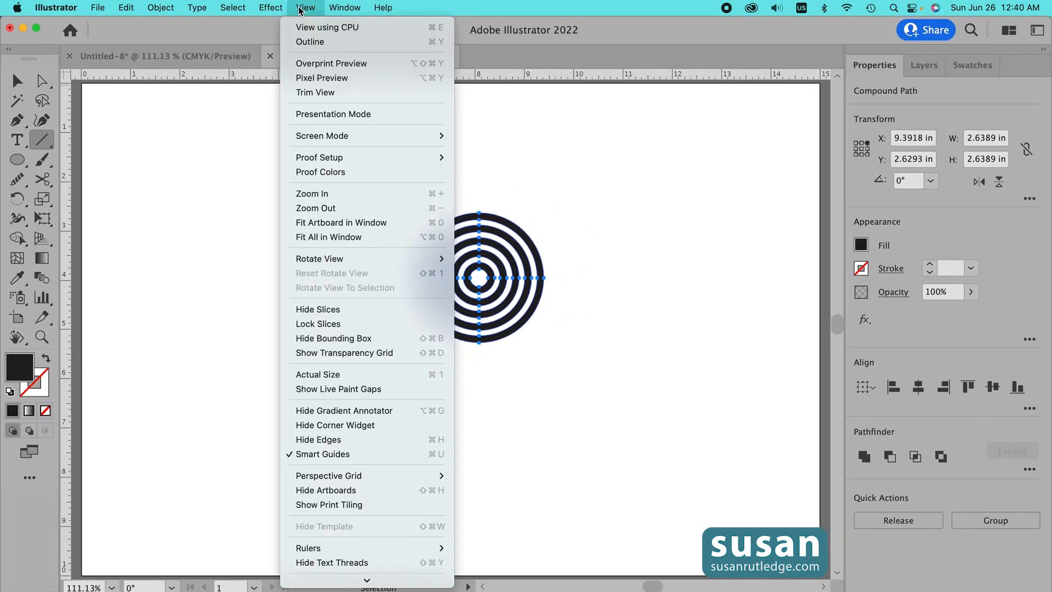
left_click(368, 460)
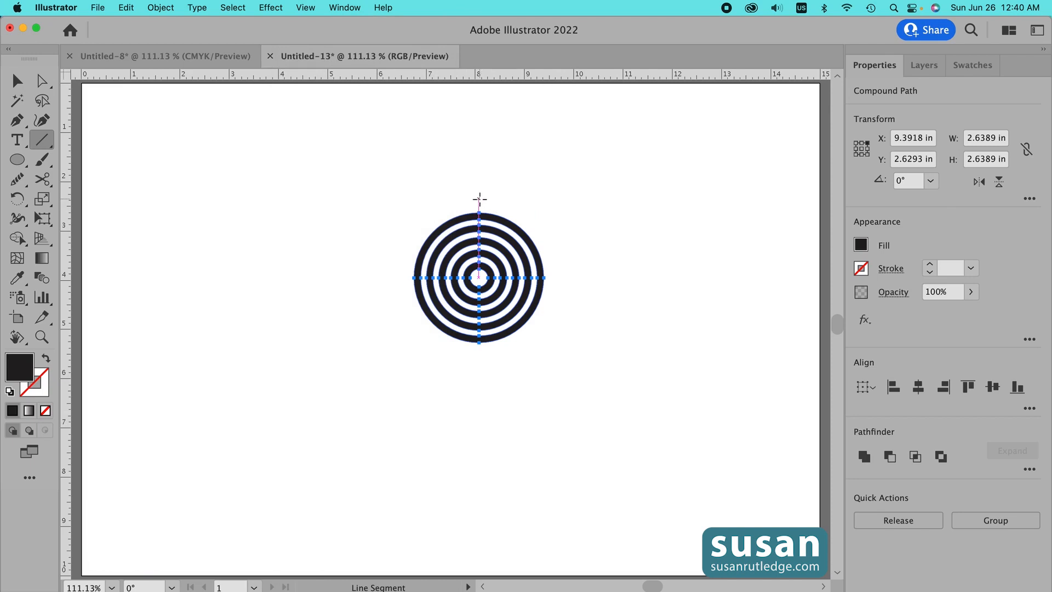
- Draw a vertical line about 3.35 in and a horizontal line about 3.4 in through the rings' center
left_click_drag(479, 199, 478, 363)
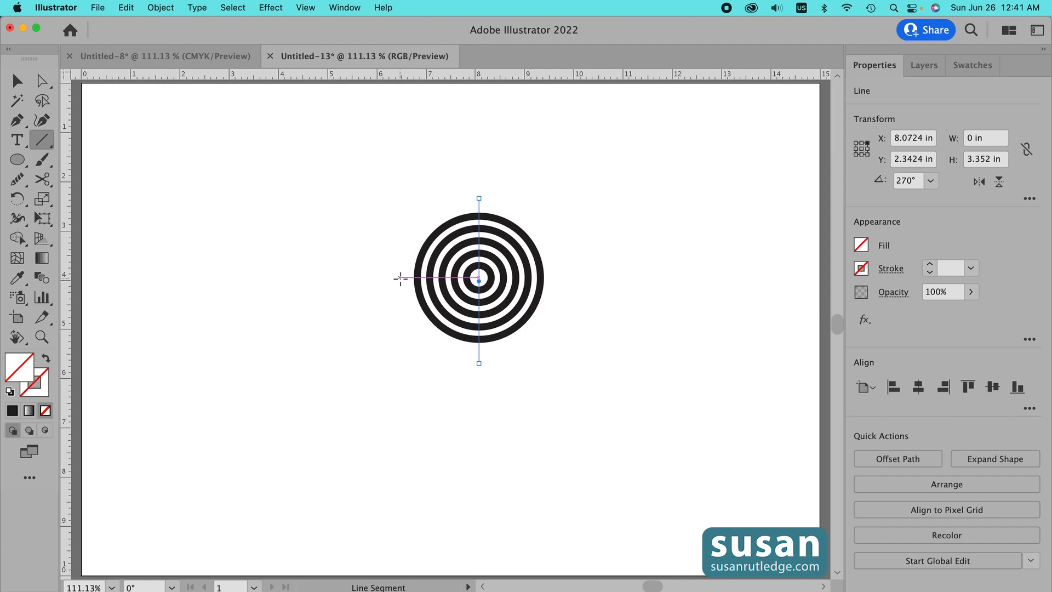
left_click_drag(400, 279, 569, 290)
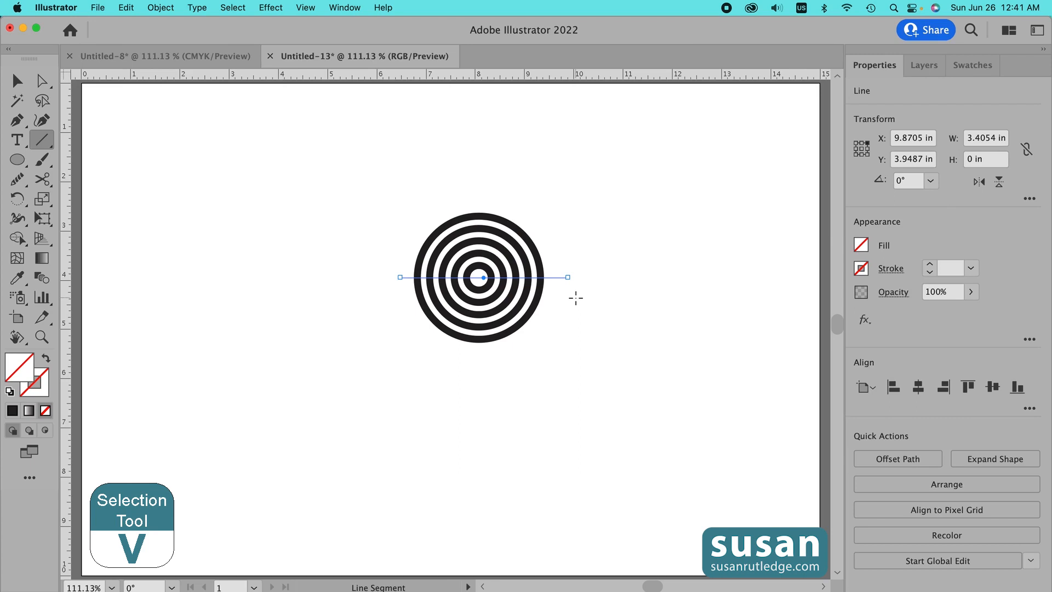
- Select the rings and both lines together and apply the Pathfinder Divide operation
key("v")
left_click_drag(375, 184, 608, 398)
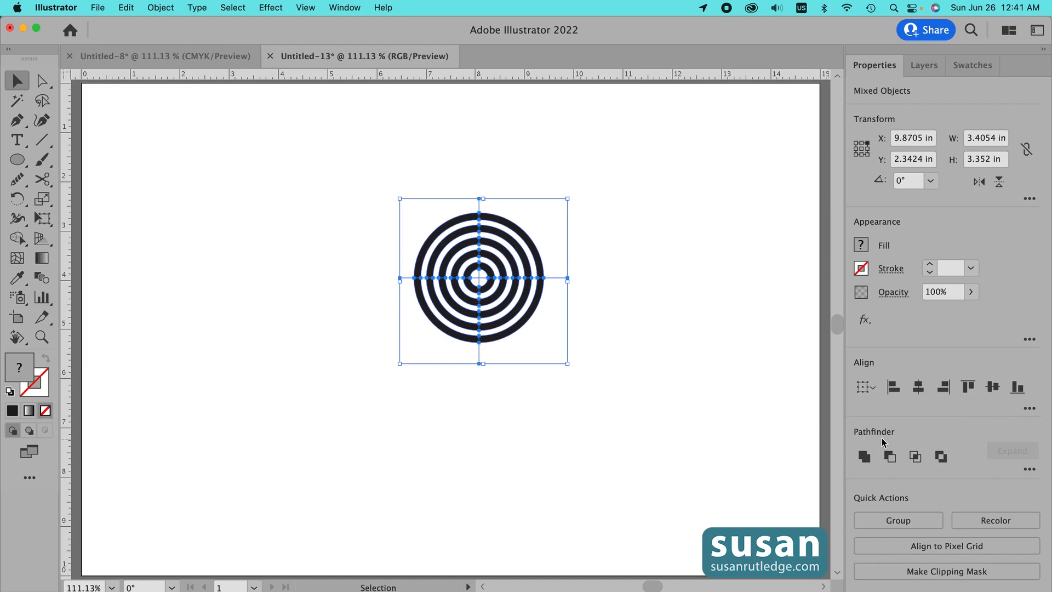
left_click(1030, 470)
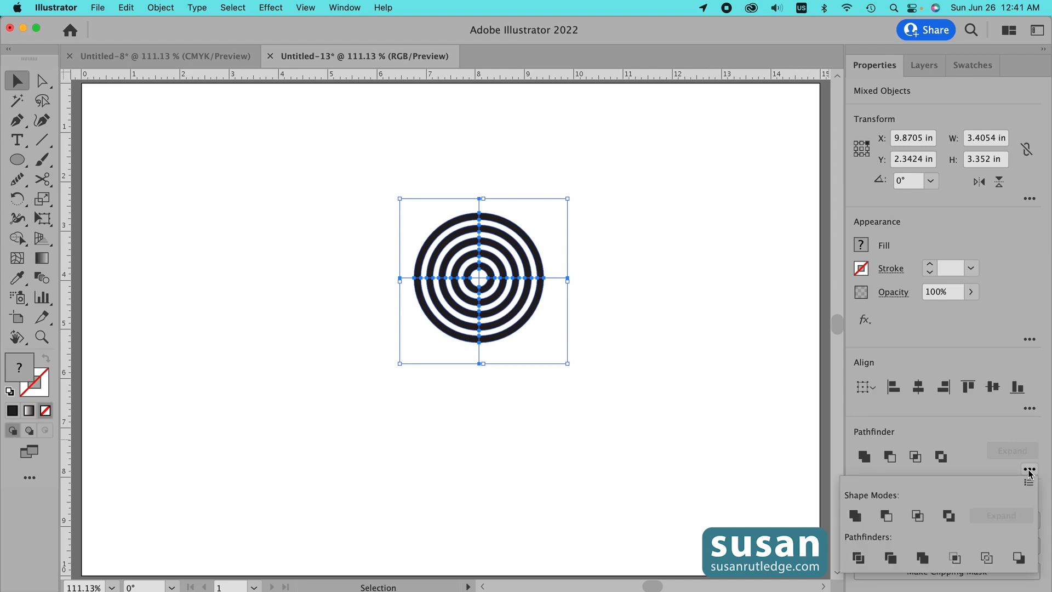
left_click(858, 559)
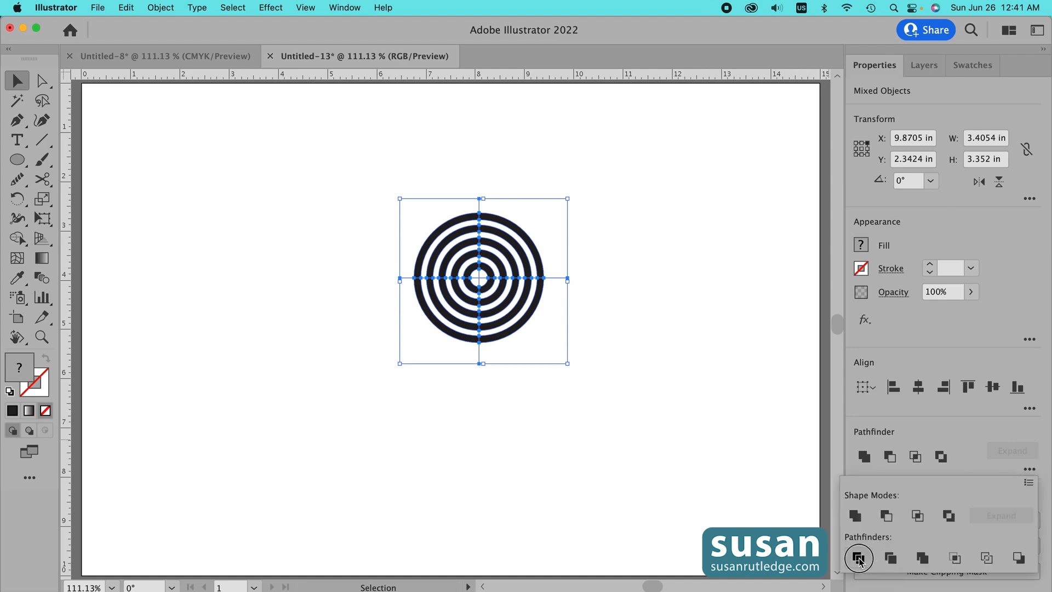
- Select the divided target and ungroup all of its pieces
left_click(521, 380)
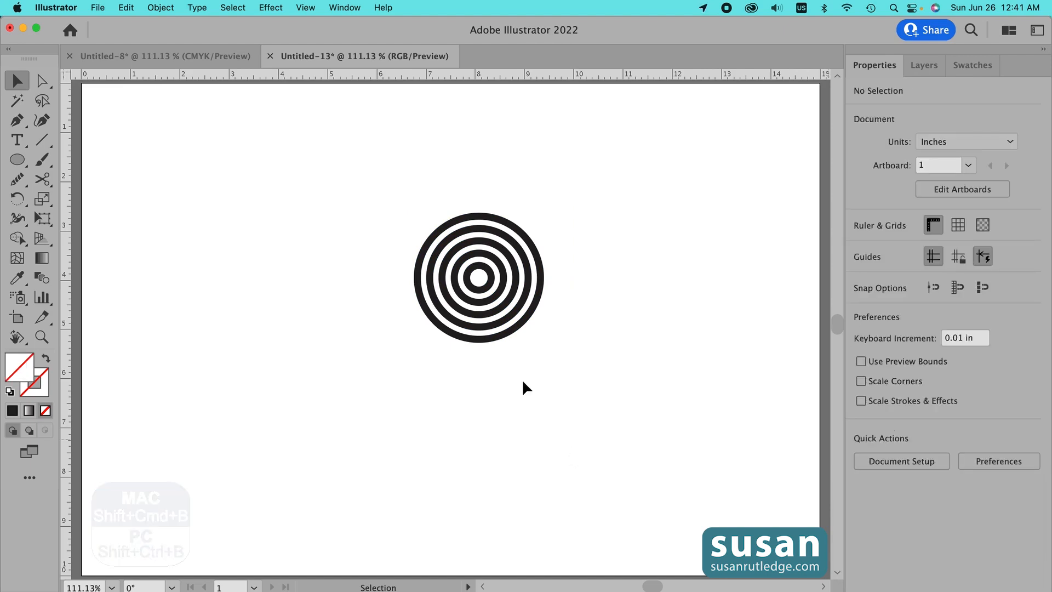
left_click_drag(397, 196, 553, 351)
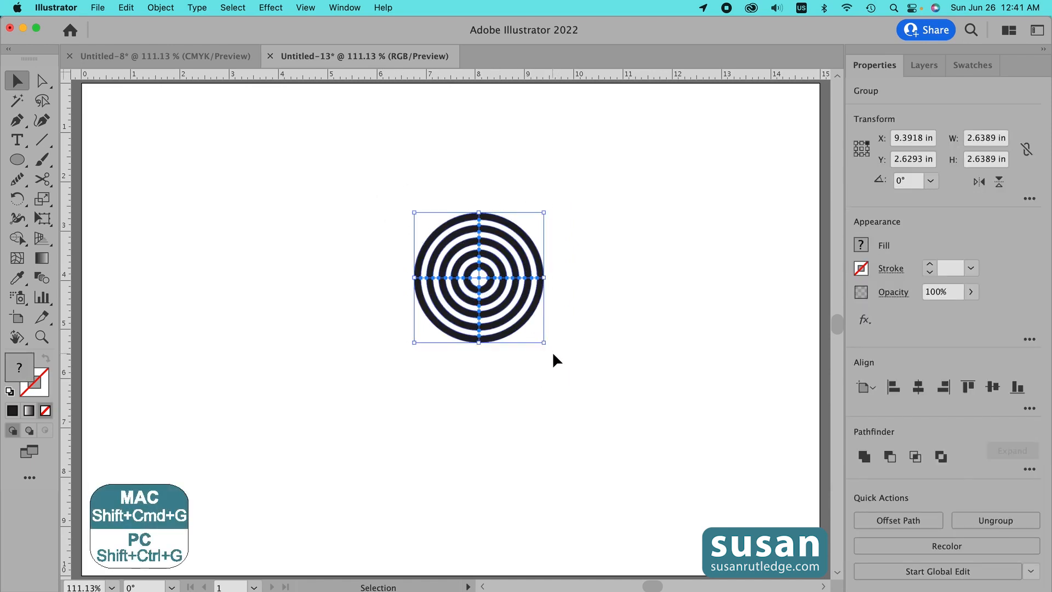
key("super")
key("shift+super+g")
left_click(549, 353)
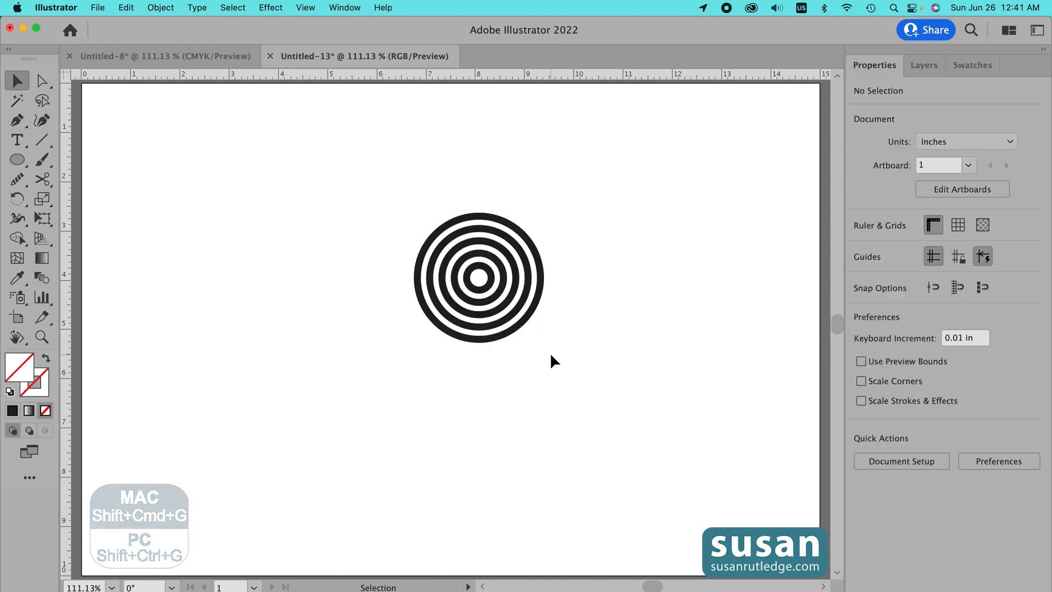
- Group the lower-right quarter segments and move that group off to the right of the target
left_click_drag(539, 343, 481, 280)
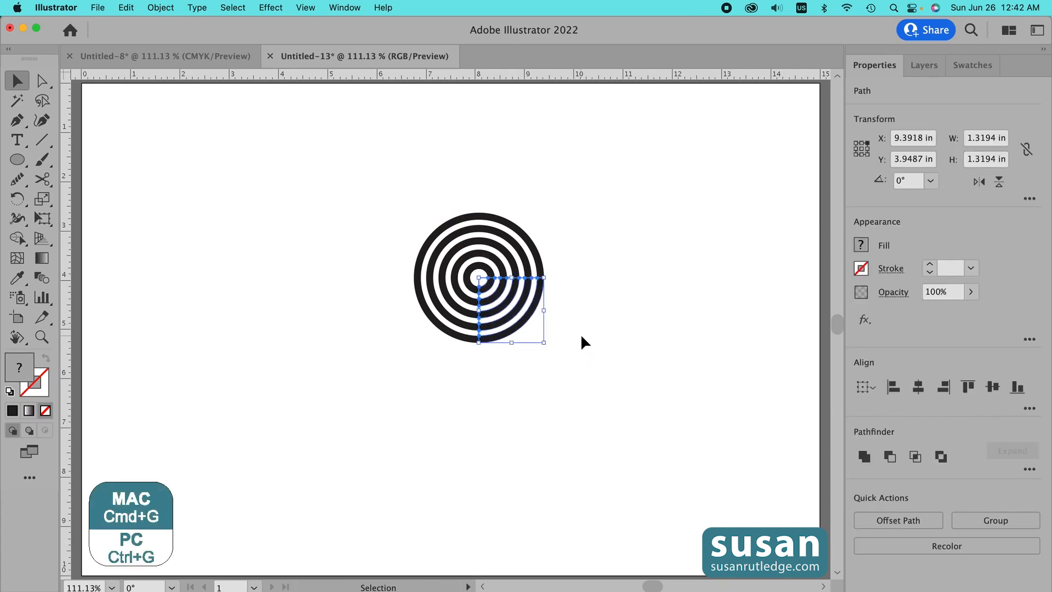
key("super+g")
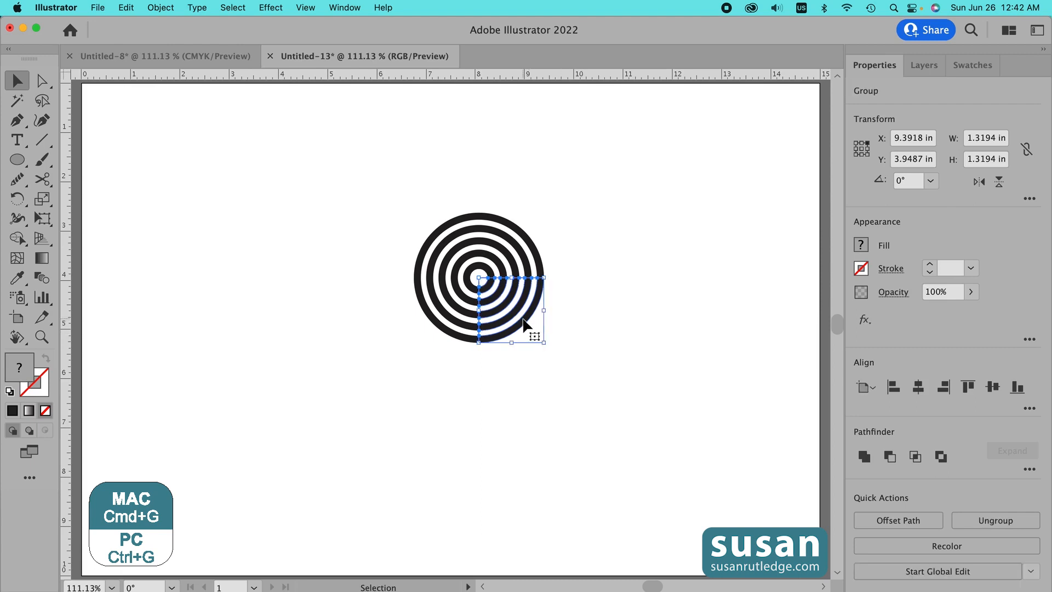
left_click_drag(523, 323, 650, 320)
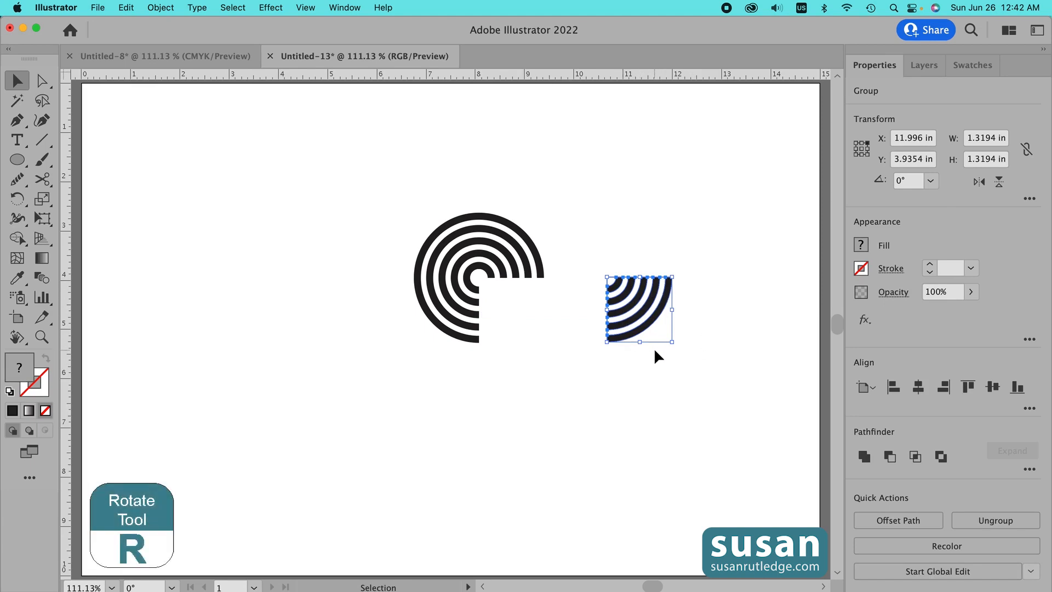
- Rotate the quarter group 90° and move it back into the target's lower-right quadrant
key("r")
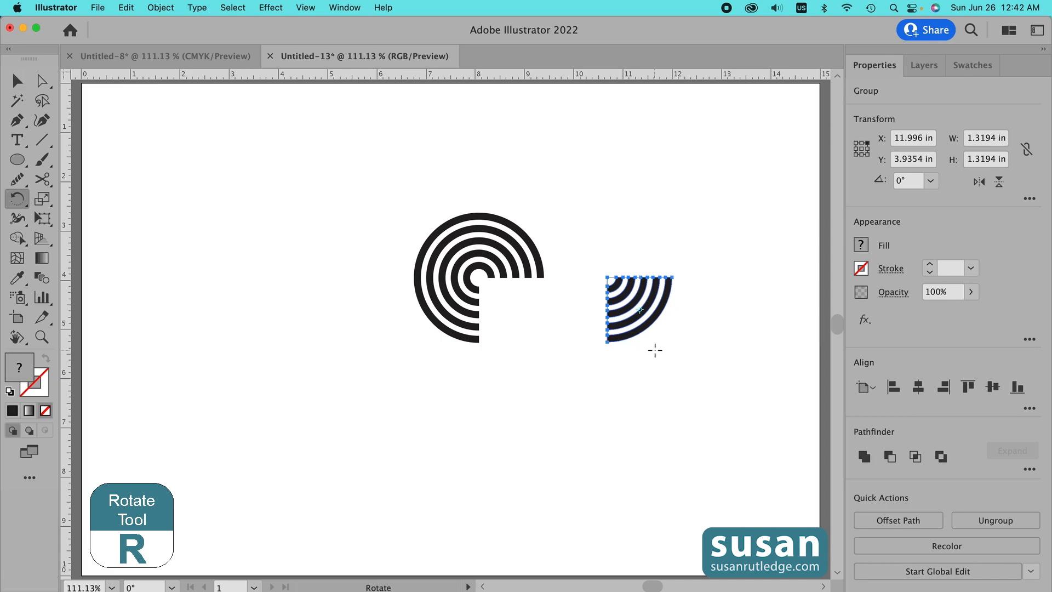
left_click_drag(664, 353, 696, 296)
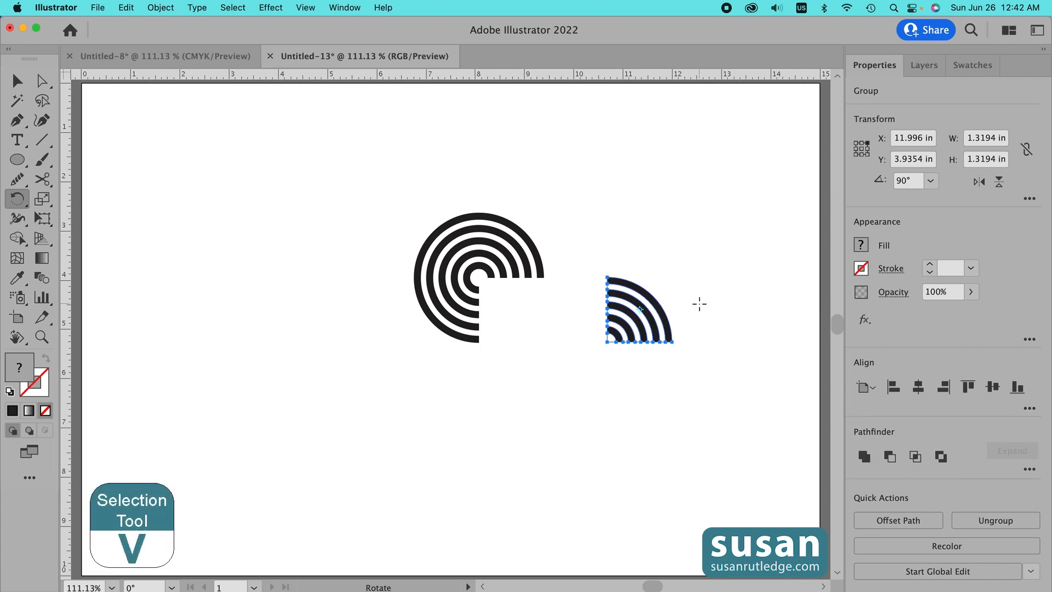
key("v")
left_click_drag(657, 305, 515, 304)
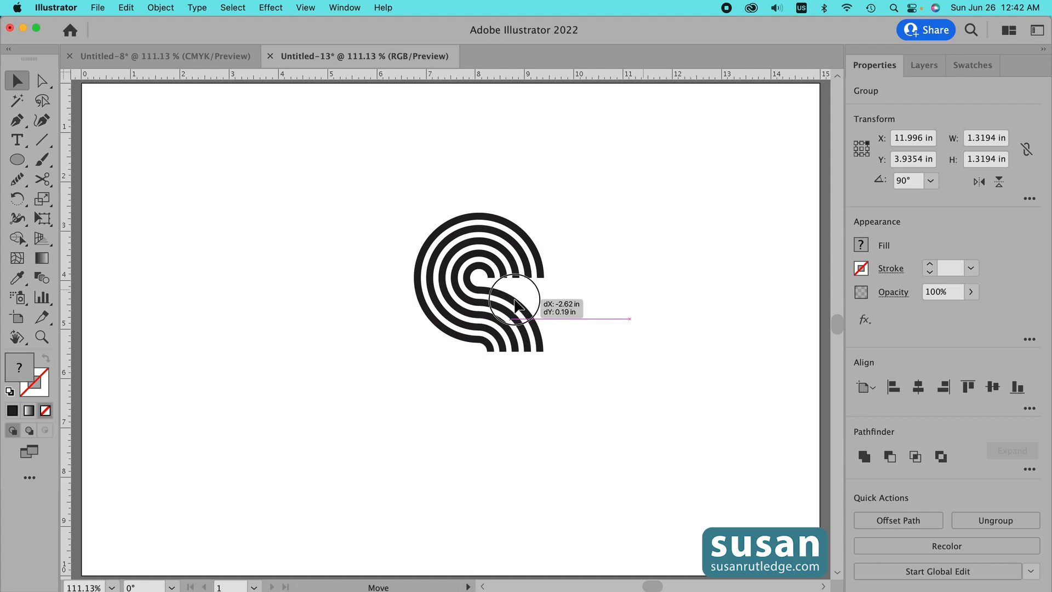
left_click_drag(515, 305, 515, 305)
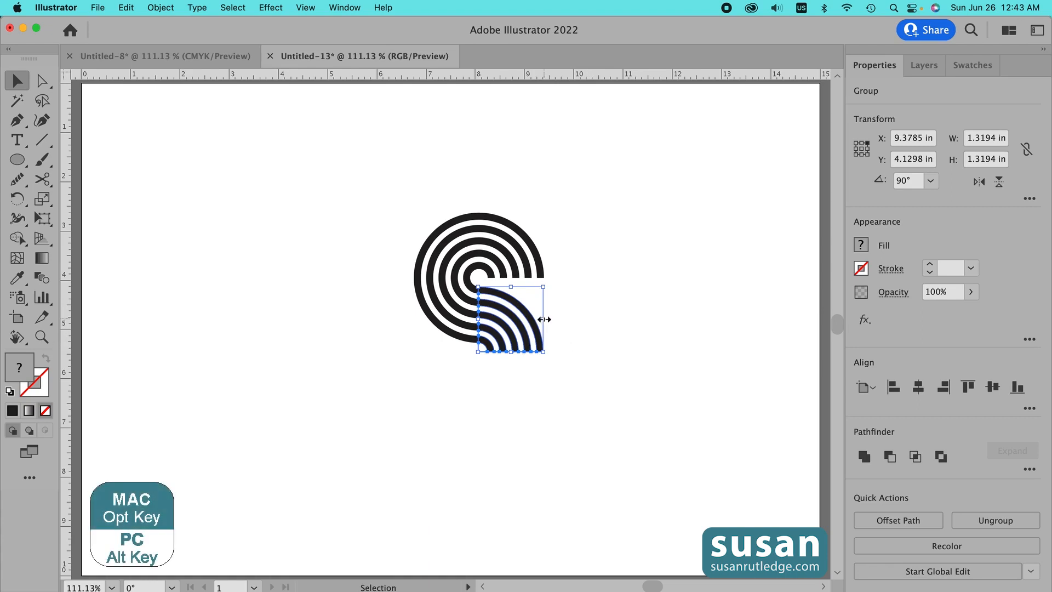
- Make a copy of the quarter group rotated to 270° and lay it over the lower-right quadrant
left_click_drag(522, 310, 664, 310)
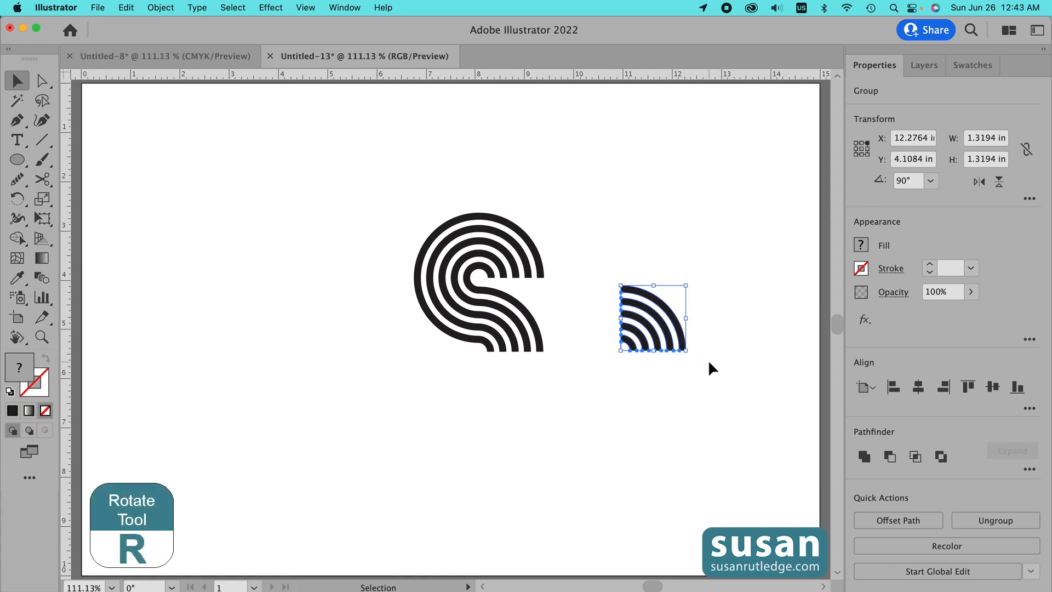
key("r")
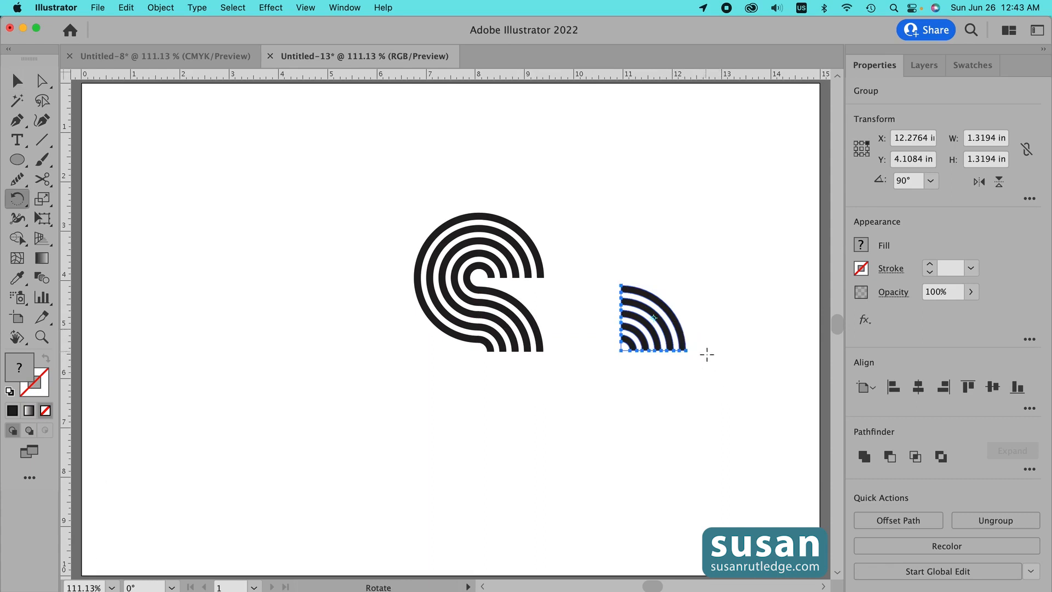
left_click_drag(708, 356, 622, 300)
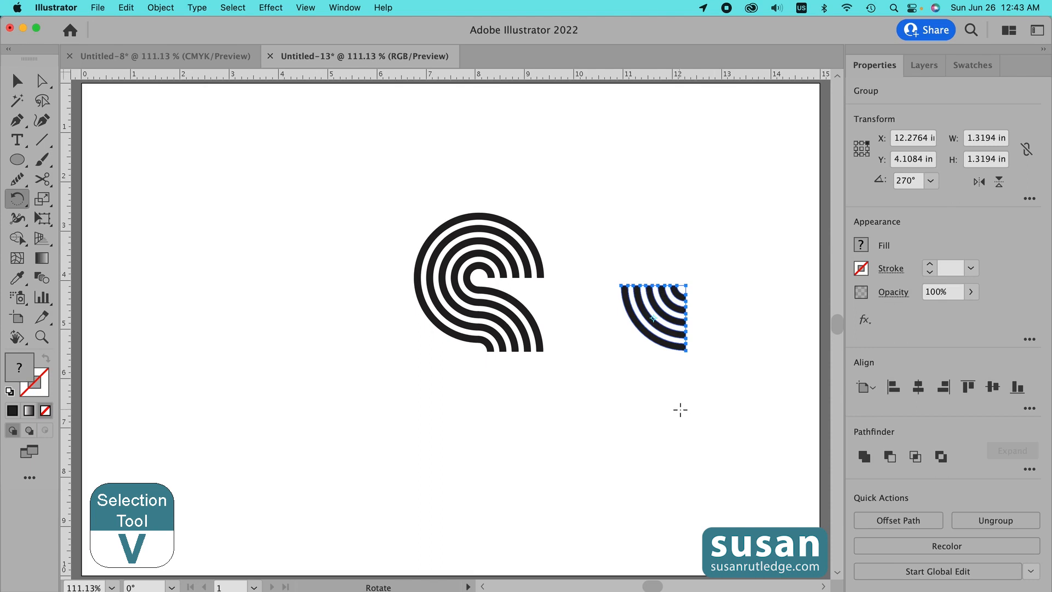
key("v")
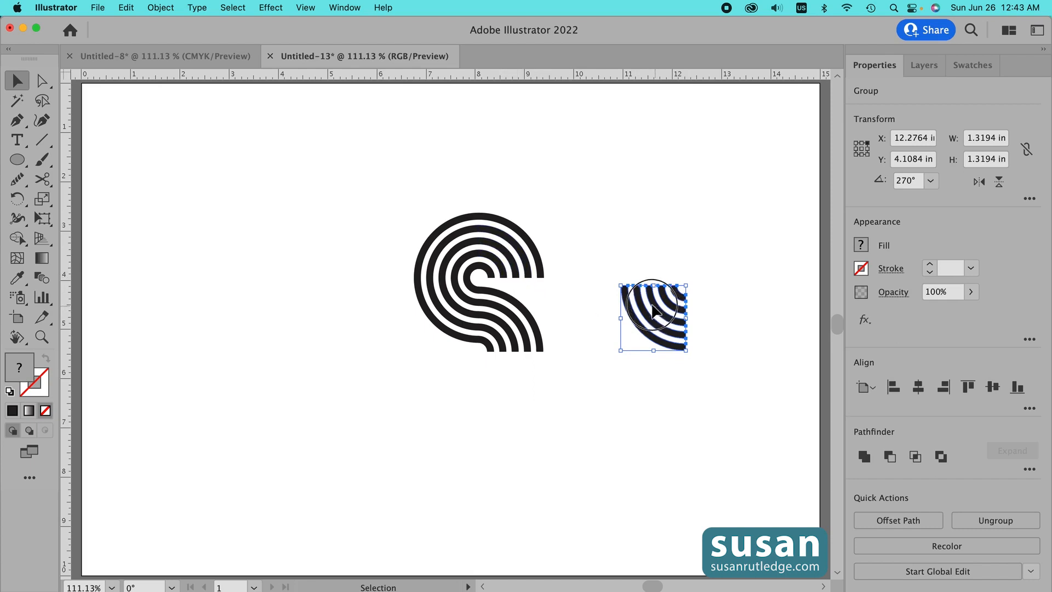
left_click_drag(657, 312, 525, 305)
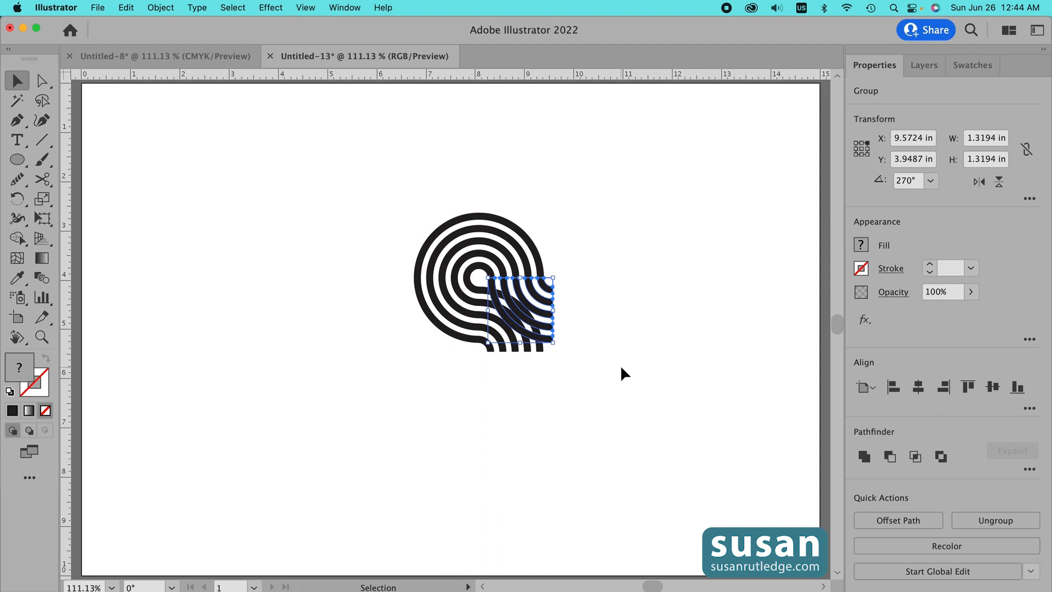
- Select all the pieces and use Shape Builder to delete the upper half and the lower-left quarter, leaving a square tile
key("z")
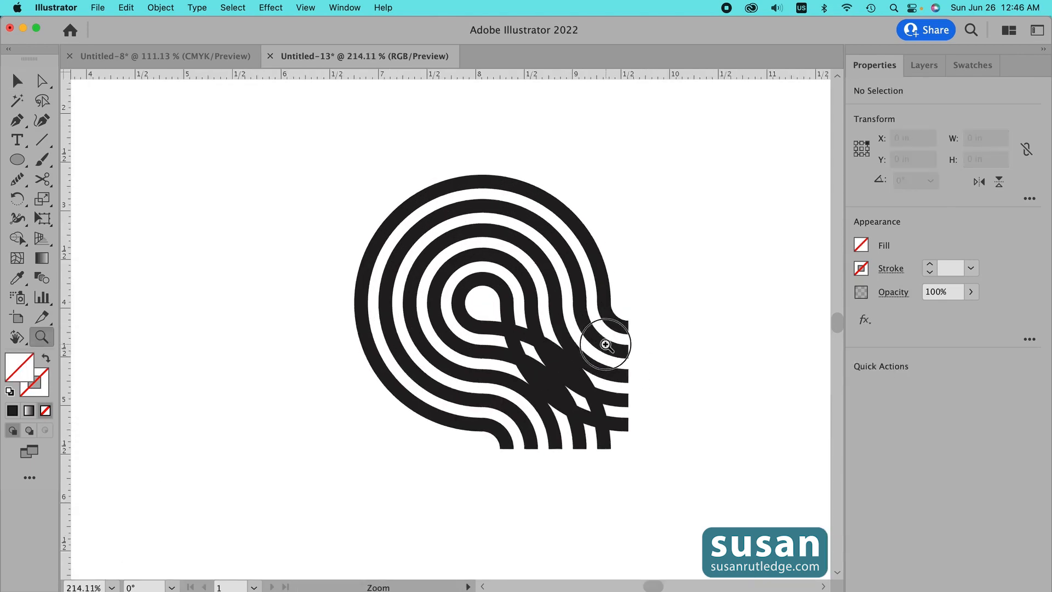
left_click_drag(606, 336, 671, 417)
scroll(729, 447, "down", 3)
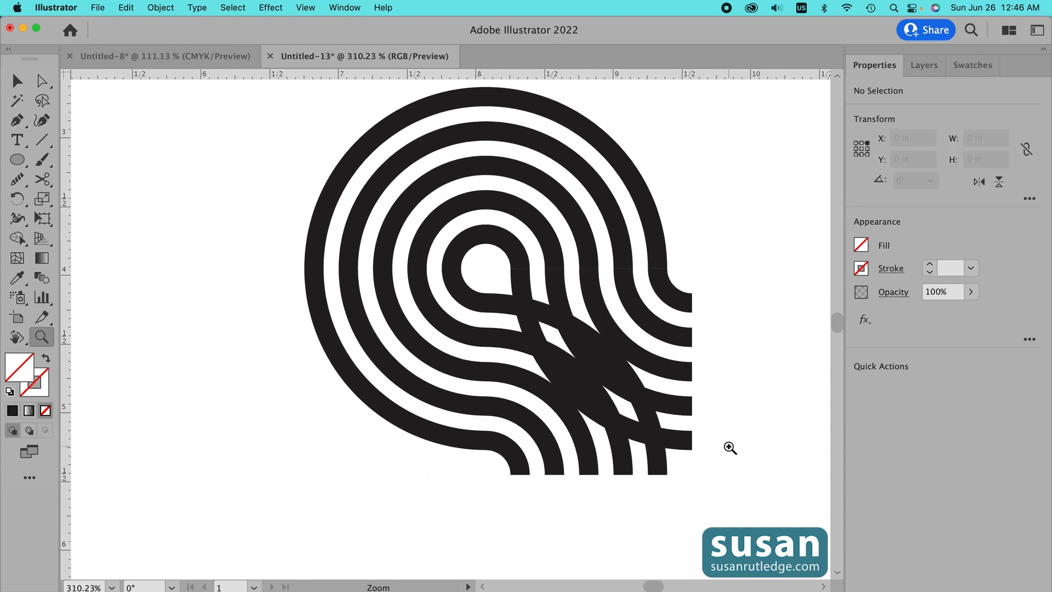
scroll(730, 447, "right", 3)
scroll(730, 447, "right", 1)
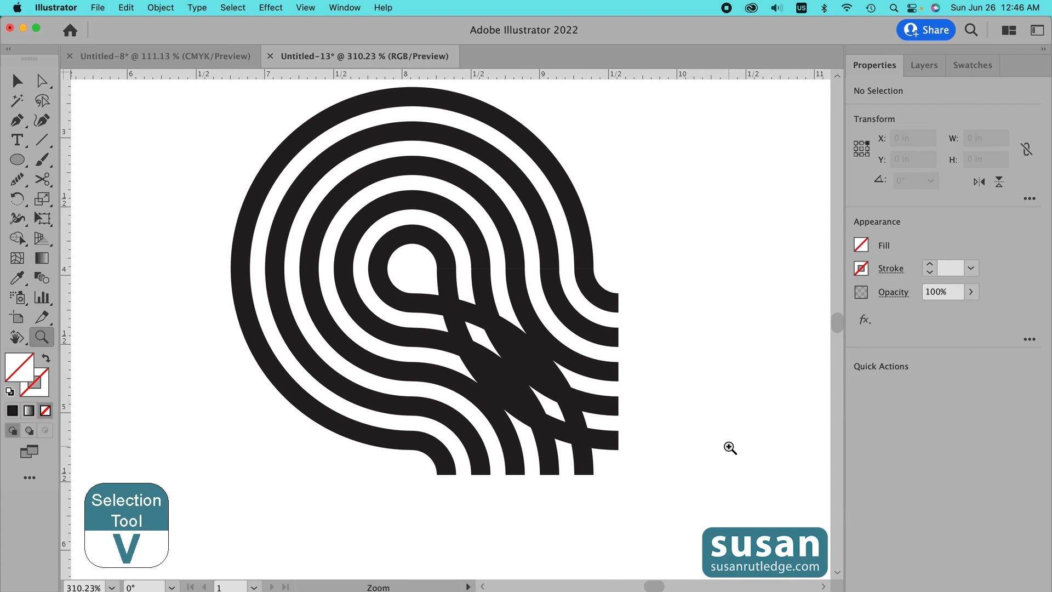
key("v")
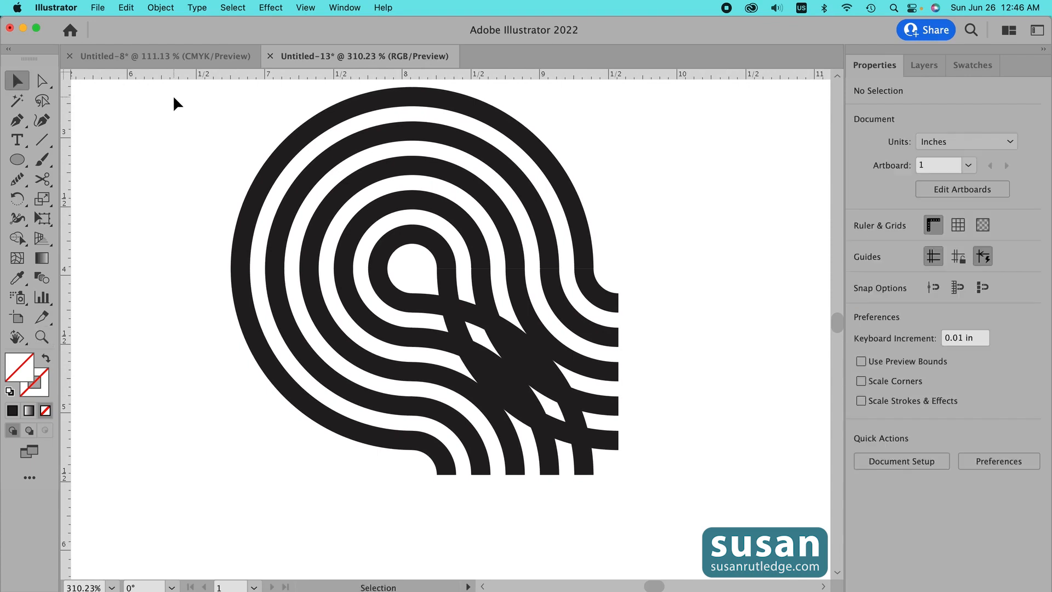
left_click_drag(173, 98, 672, 508)
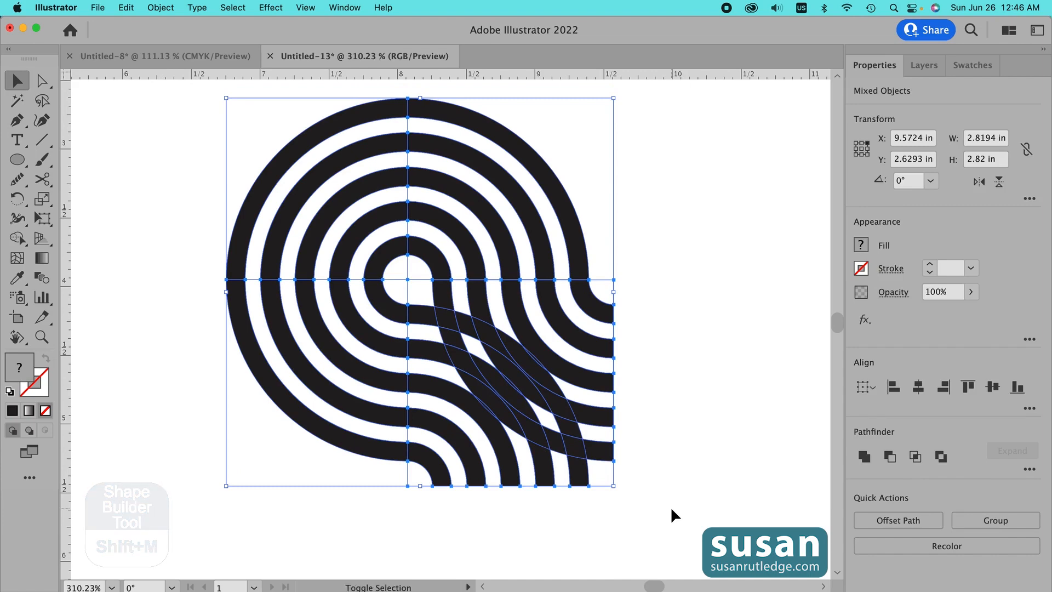
key("shift+m")
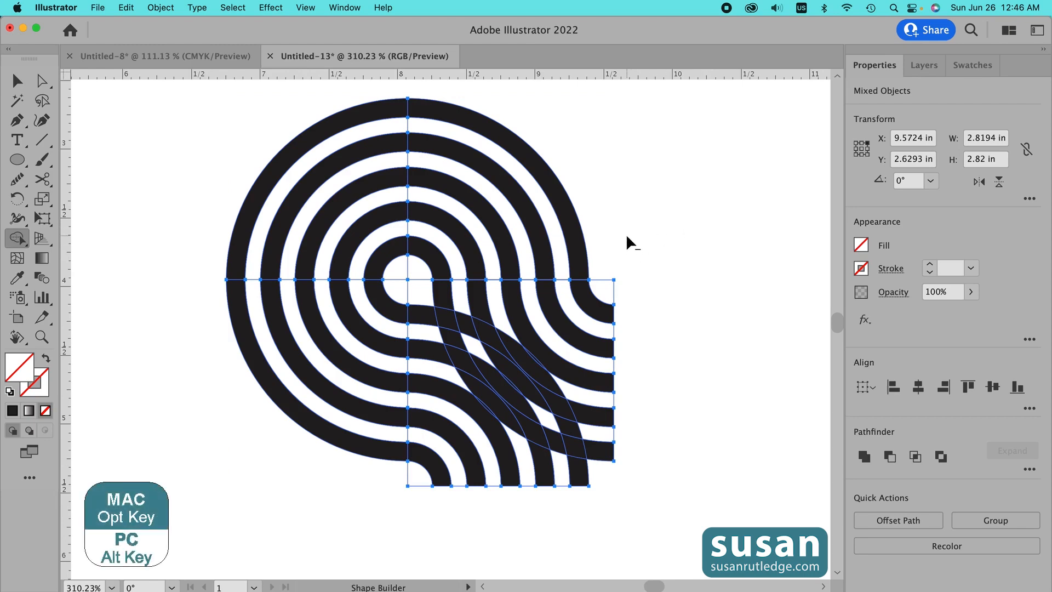
mouse_move(623, 237)
left_mouse_down()
mouse_move(482, 235)
mouse_move(416, 260)
mouse_move(222, 236)
mouse_move(230, 246)
left_mouse_up()
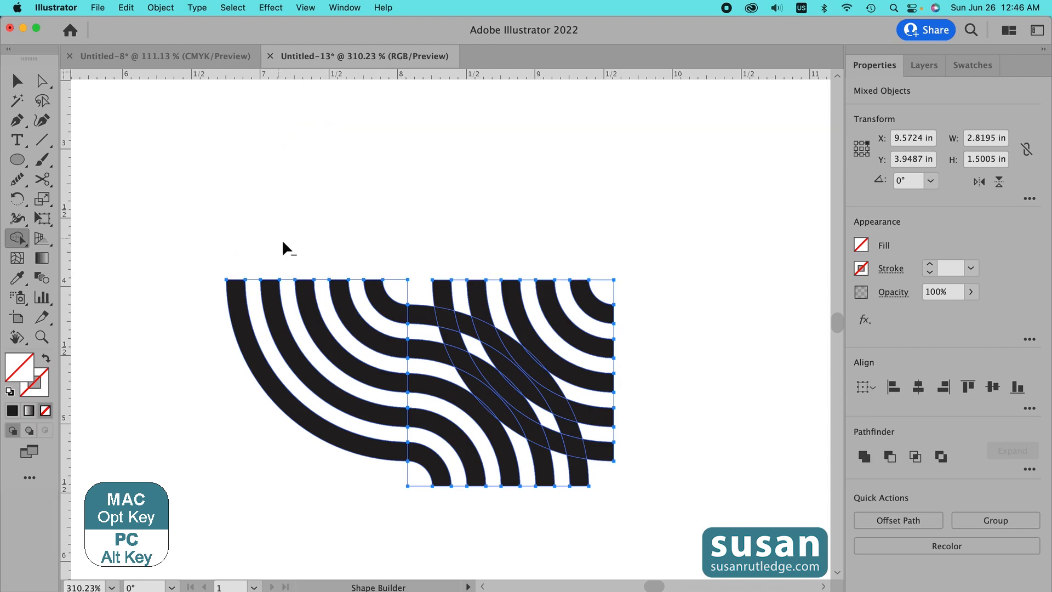
left_click(389, 312)
left_click_drag(389, 312, 357, 500)
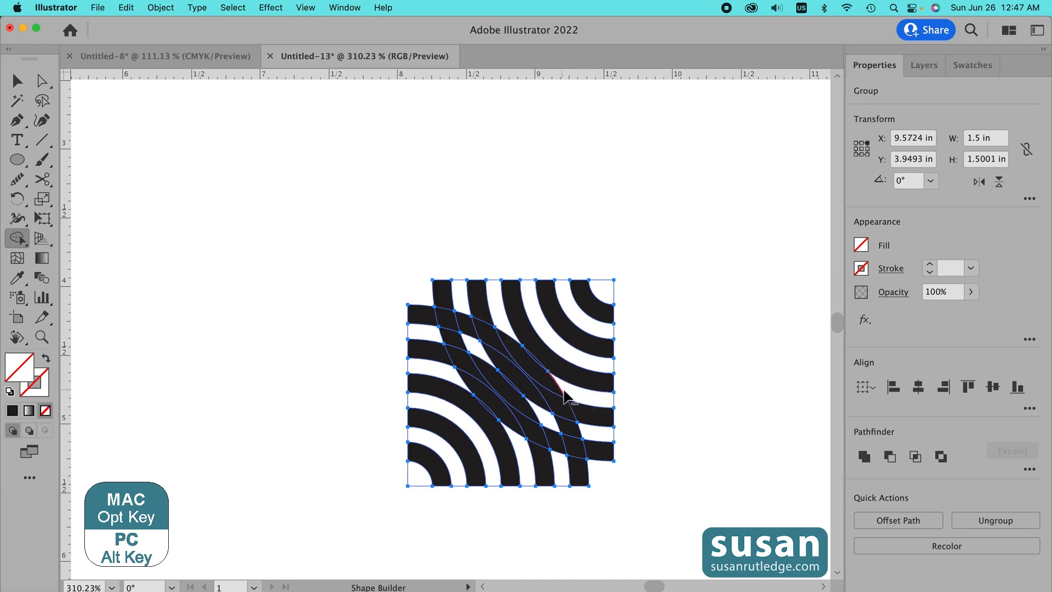
- Use Shape Builder to join the overlapping ring pieces along the diagonal into continuous bands
left_click_drag(565, 390, 551, 385)
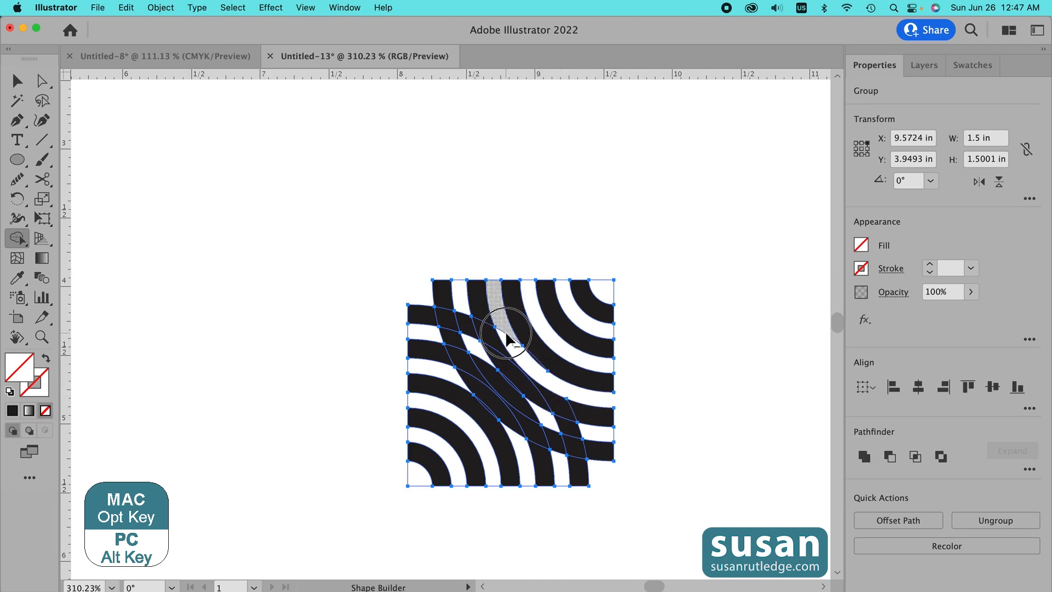
mouse_move(505, 333)
left_mouse_down()
mouse_move(570, 429)
mouse_move(591, 438)
left_mouse_up()
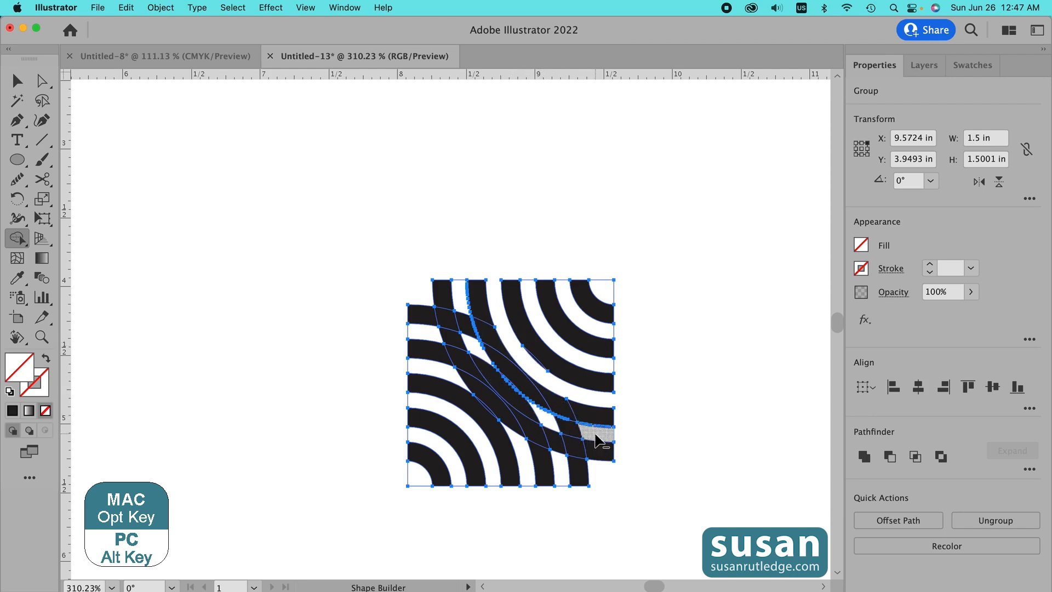
left_click_drag(593, 434, 537, 425)
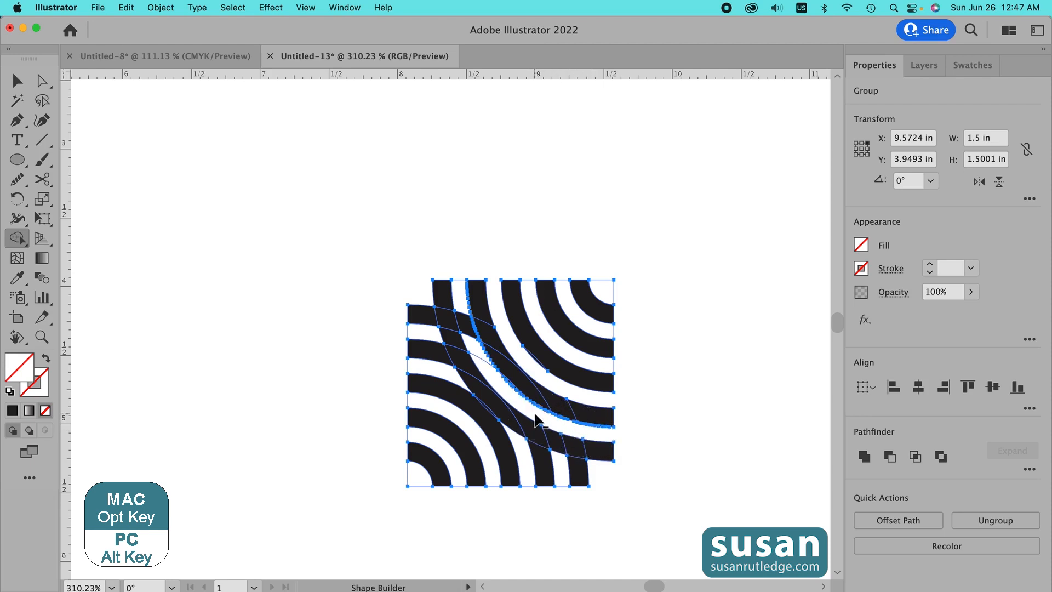
left_click_drag(486, 383, 463, 313)
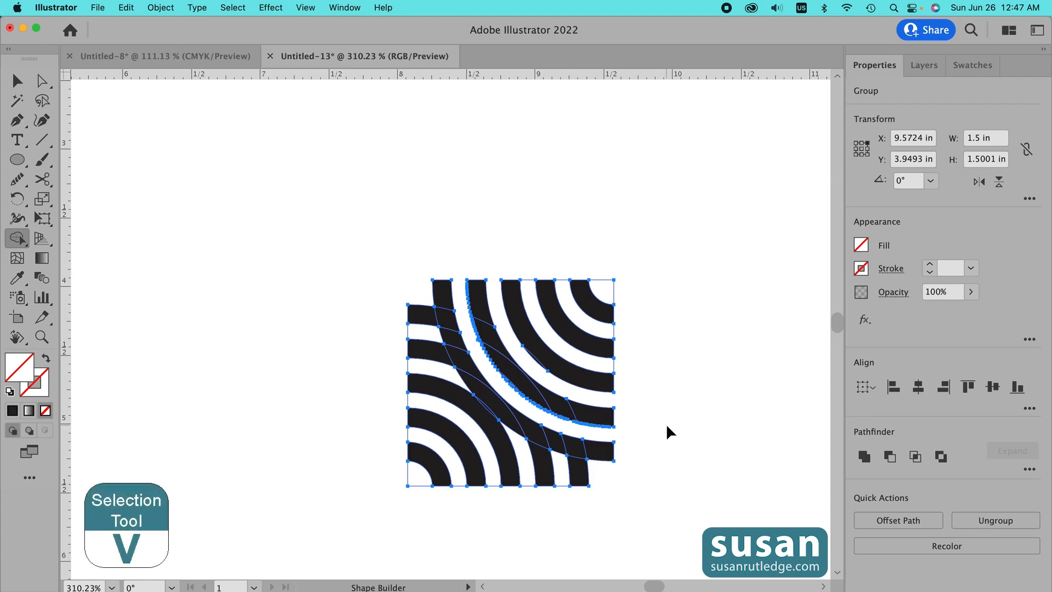
- Select the tile and apply the Pathfinder Merge operation
key("v")
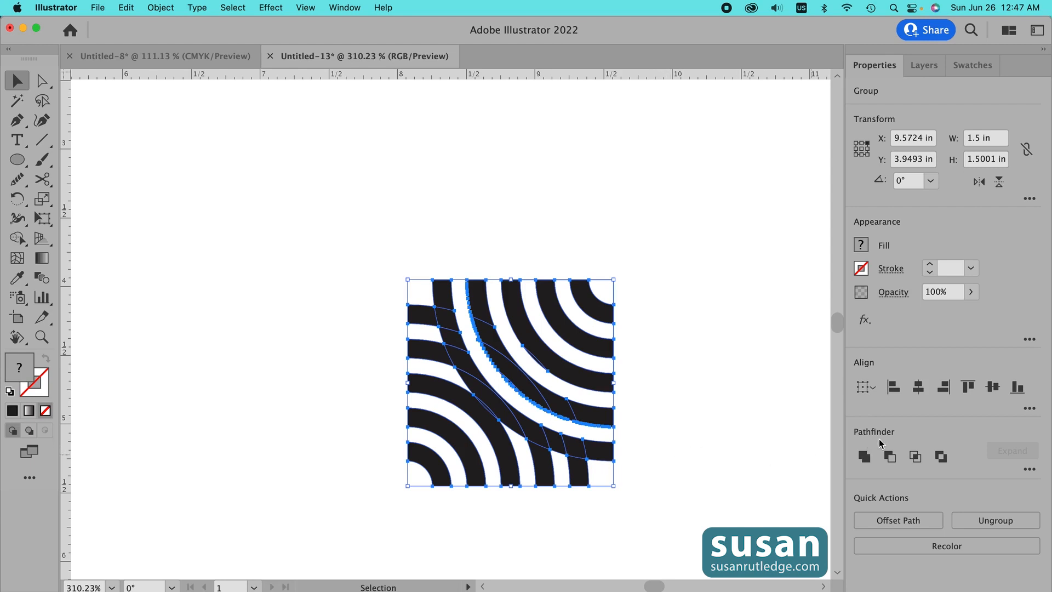
left_click(1030, 471)
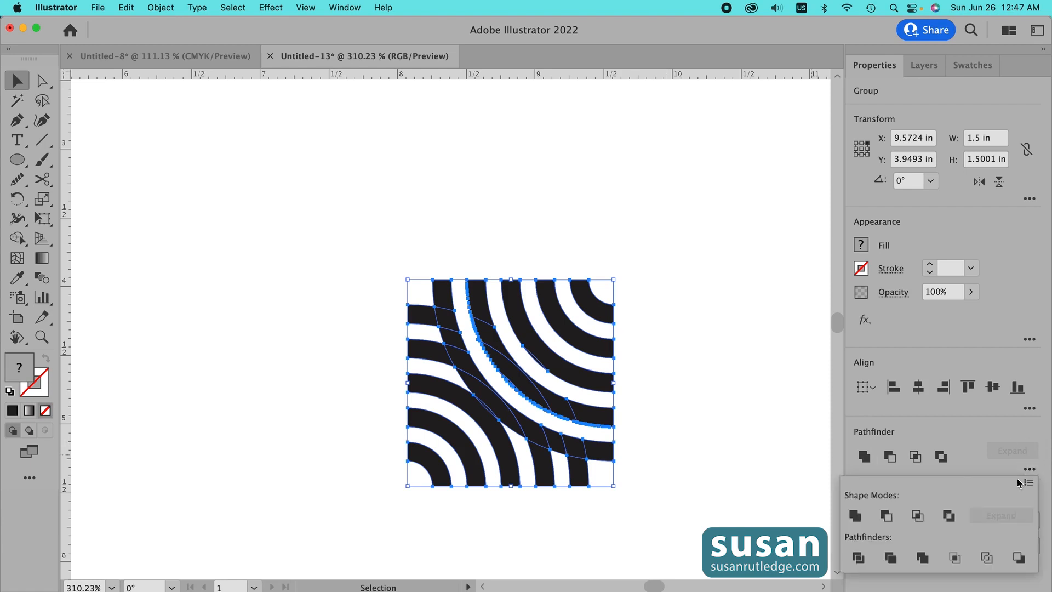
left_click(922, 558)
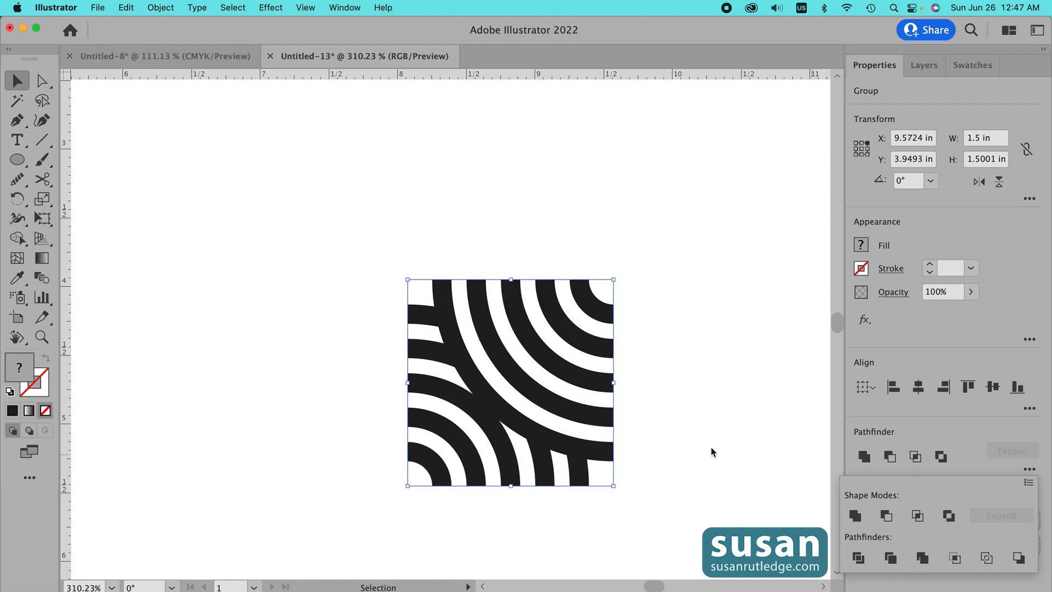
left_click(923, 558)
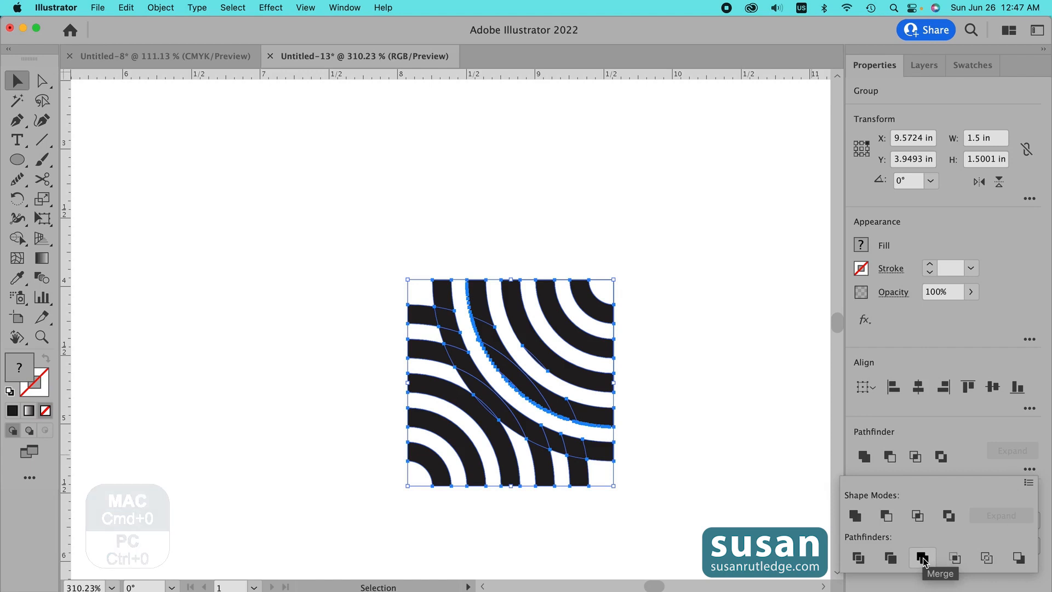
- Move the tile to the artboard's upper left and place a copy 1.5 in to its right
key("super+0")
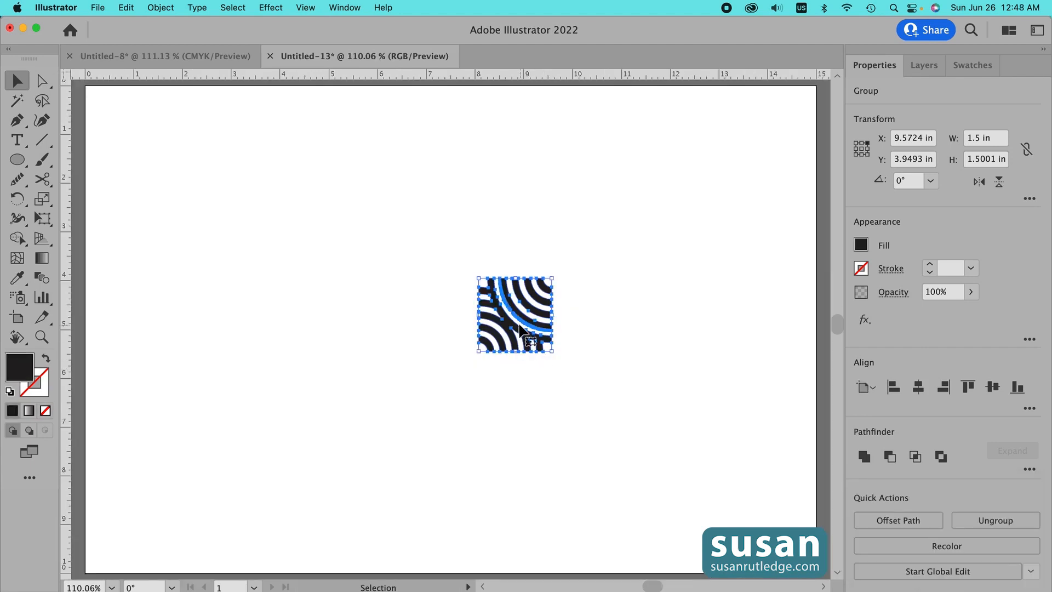
left_click_drag(515, 333, 343, 278)
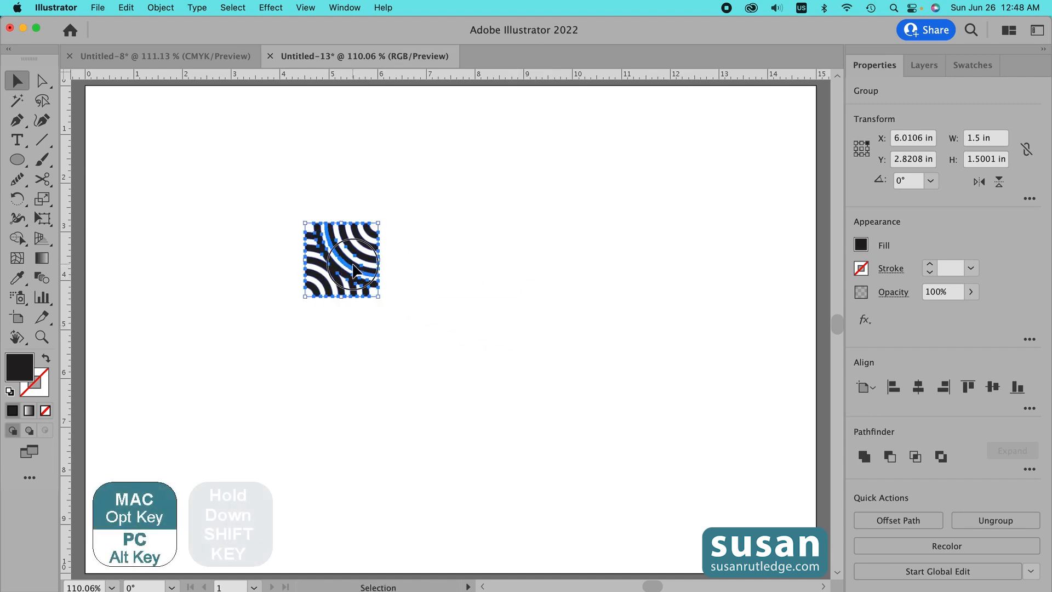
left_click_drag(356, 272, 429, 276)
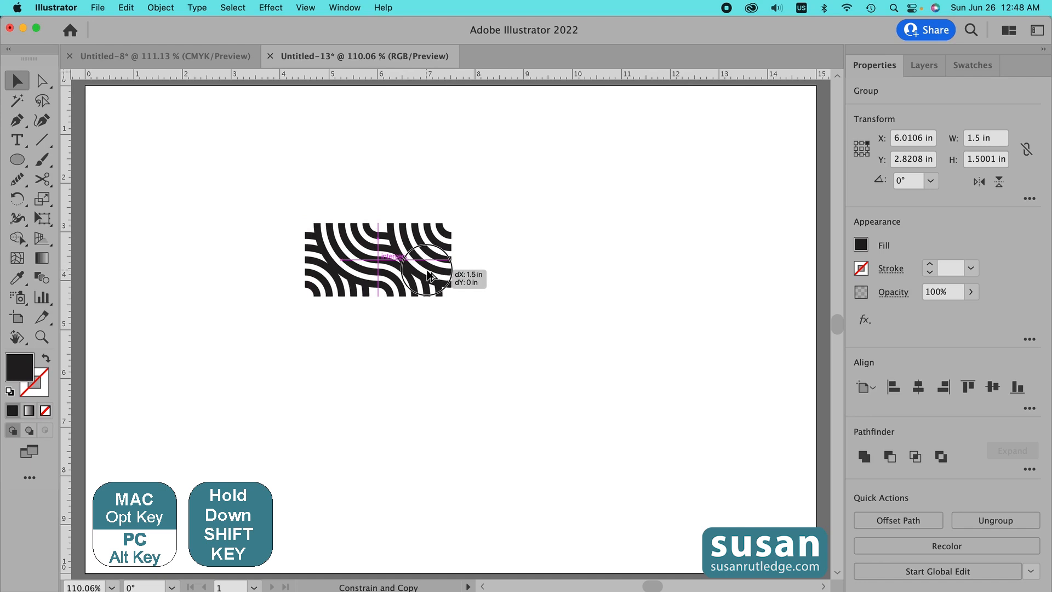
left_click_drag(429, 276, 429, 276)
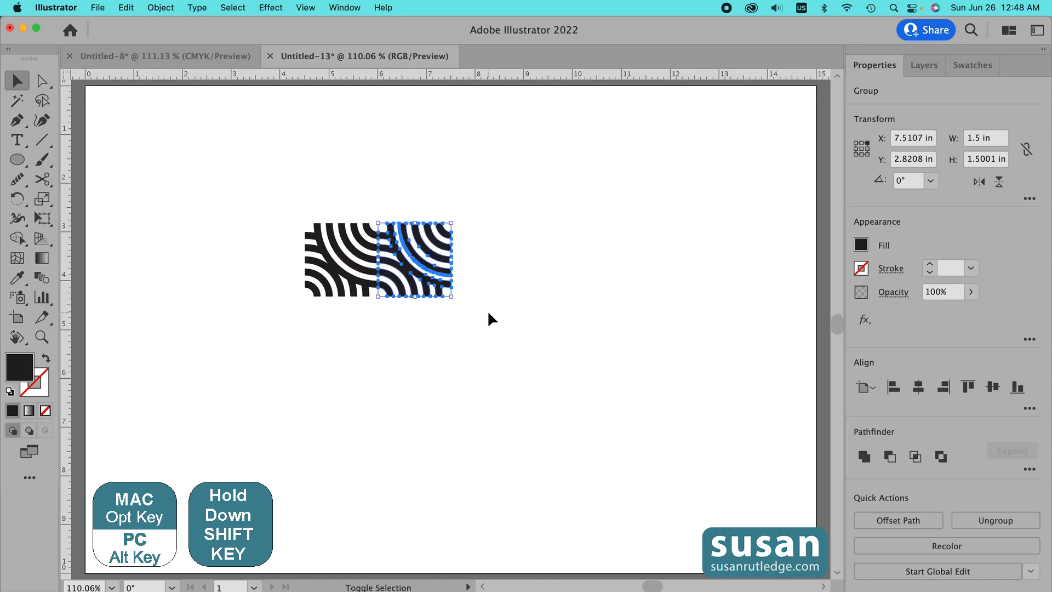
- Select both tiles and place a copy 1.5 in directly below them to form a four-tile block
left_click(419, 182)
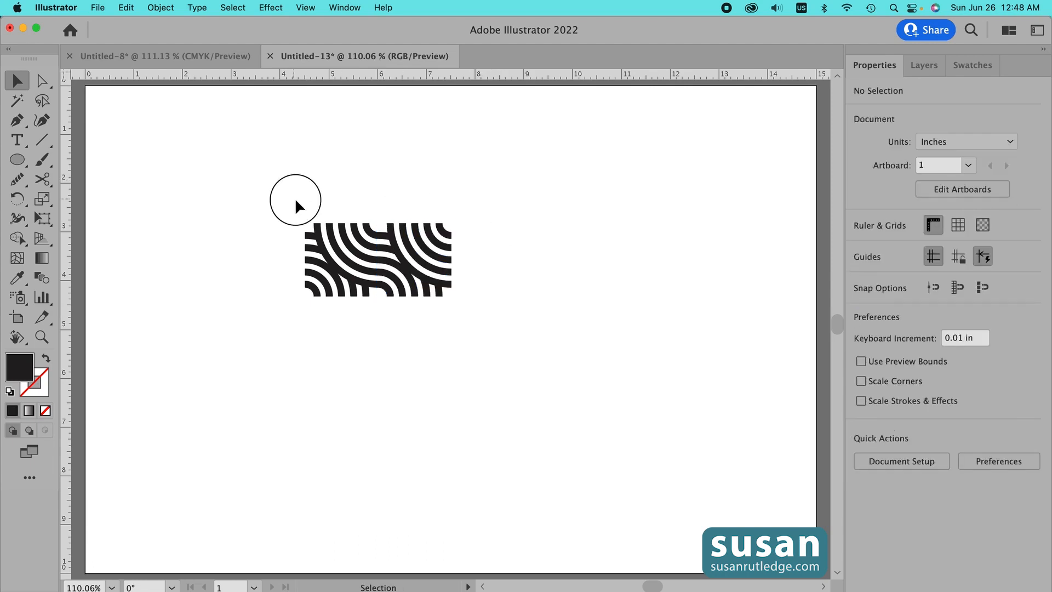
left_click_drag(296, 201, 447, 298)
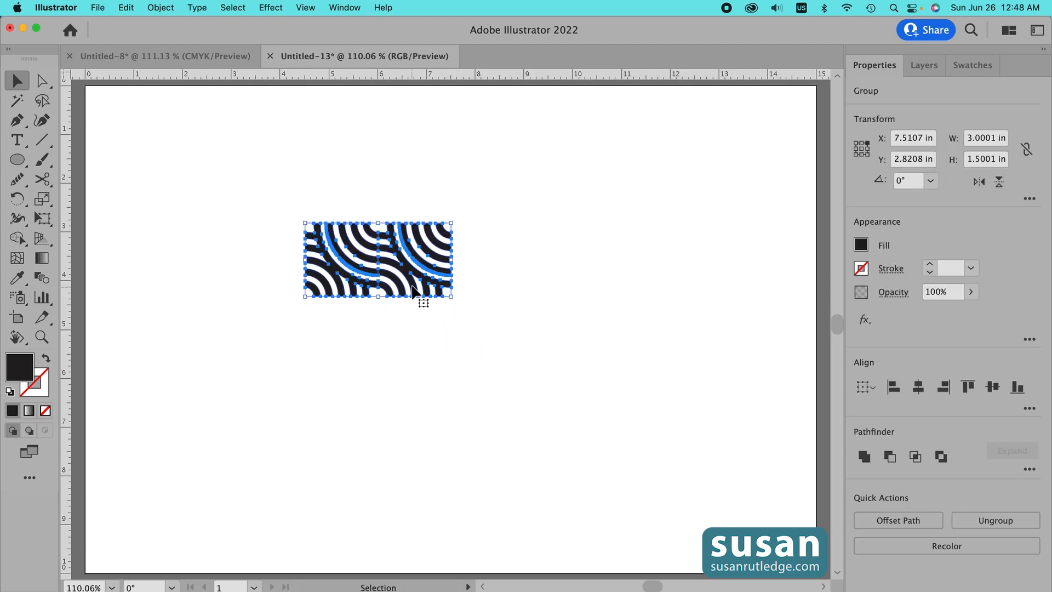
left_click_drag(412, 285, 420, 362)
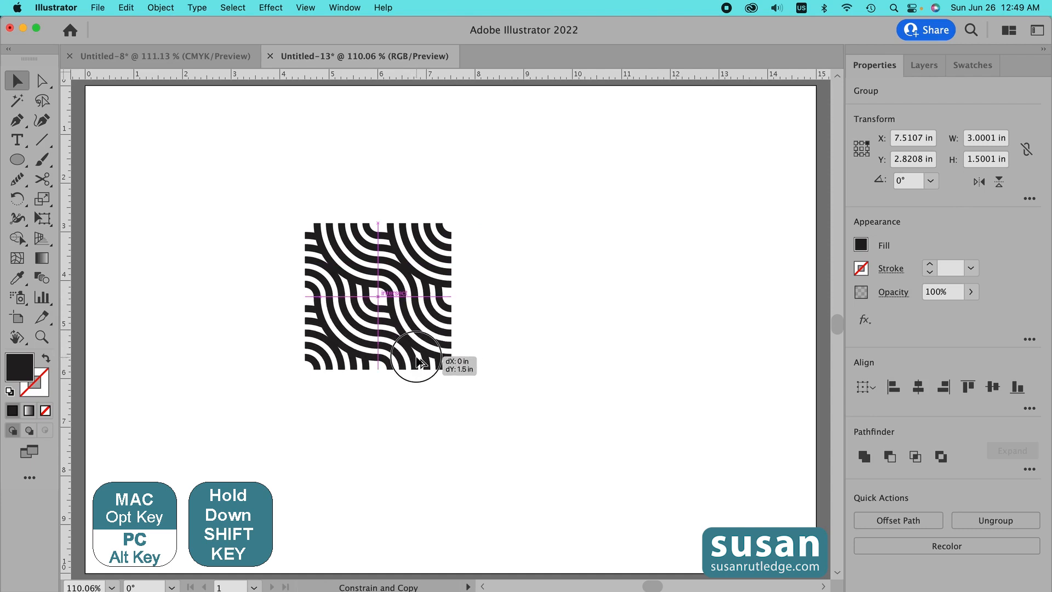
left_click_drag(420, 362, 421, 362)
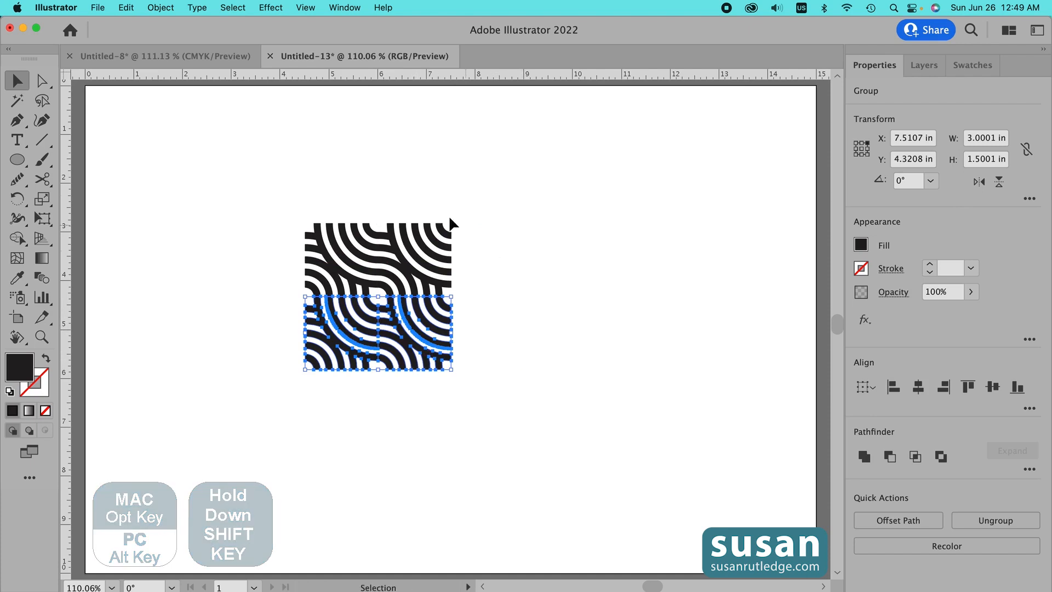
left_click(402, 193)
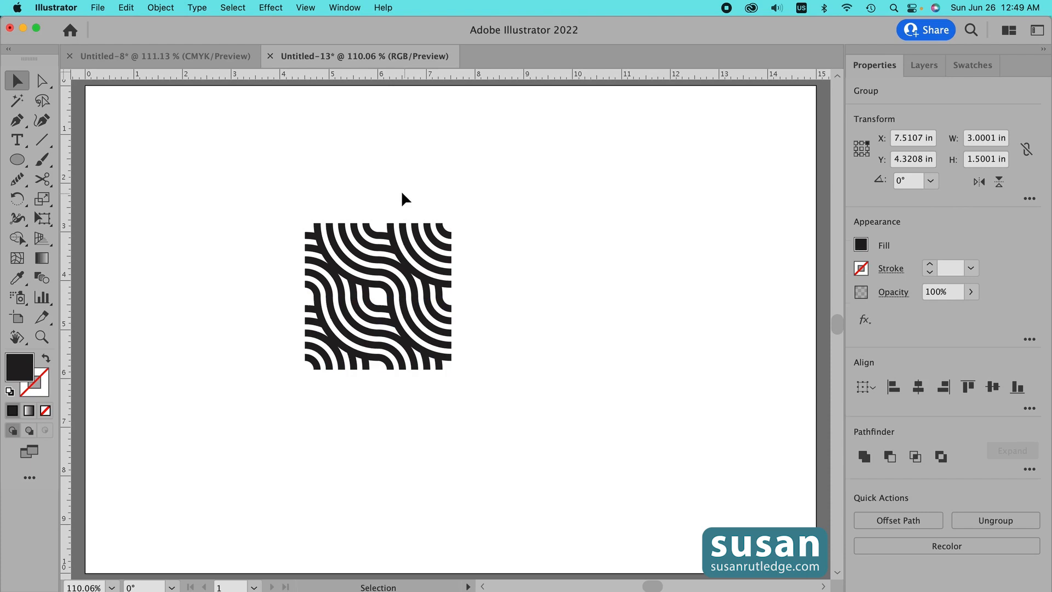
- Move the four-tile block to the artboard's upper left corner and place a copy directly below it
left_click_drag(289, 218, 486, 403)
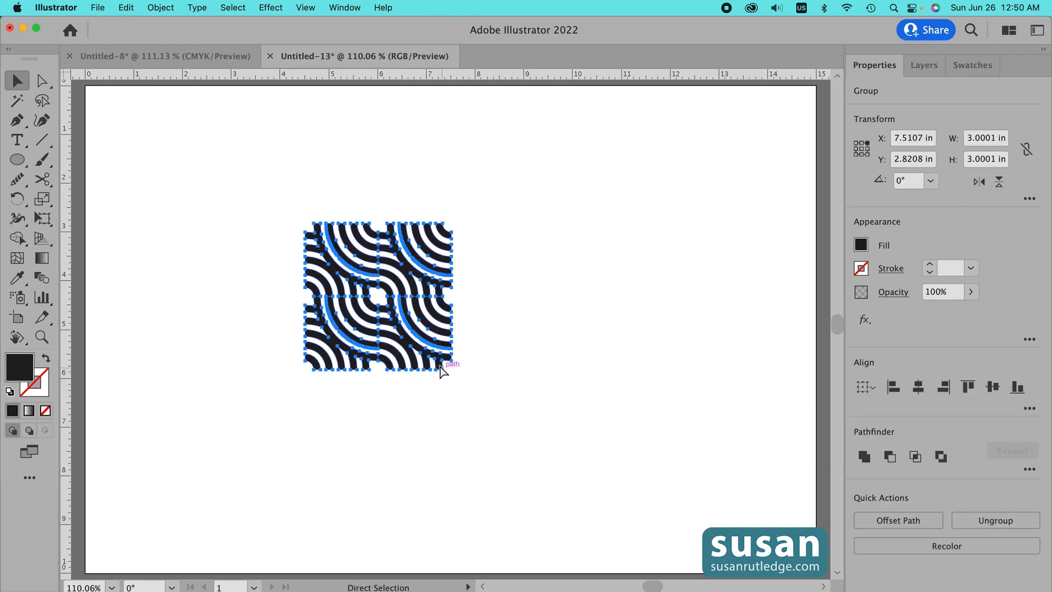
left_click_drag(428, 338, 217, 208)
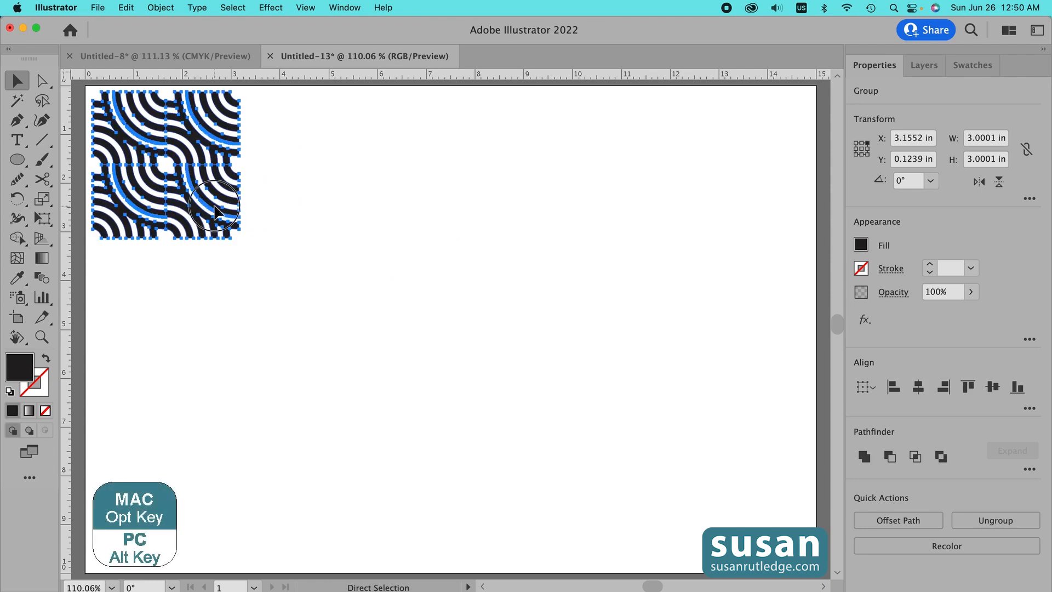
left_click_drag(215, 208, 230, 365)
left_click(292, 339)
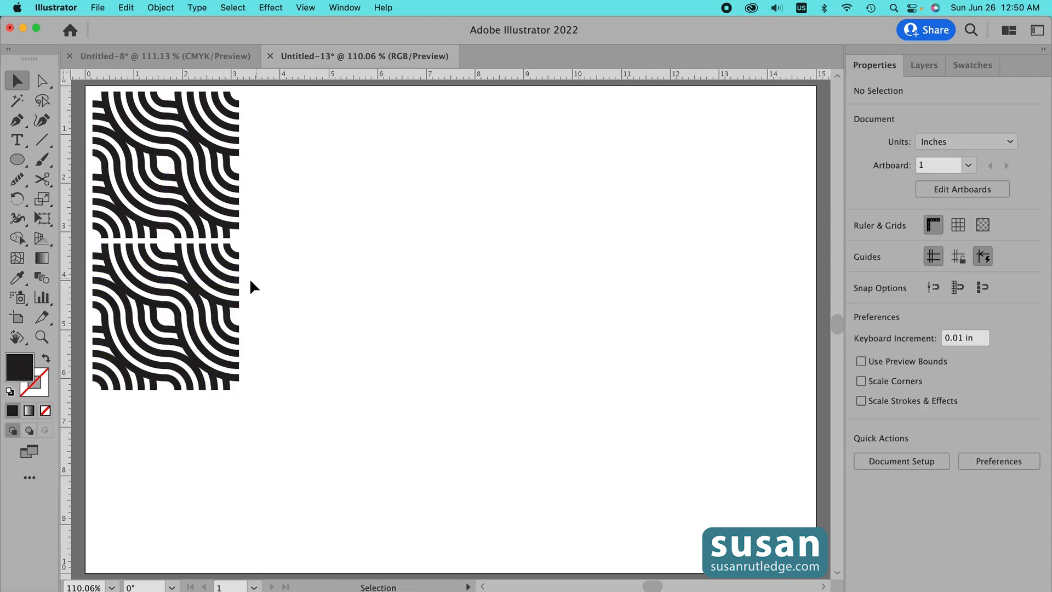
- Fill the lower block's upper-right and lower-left tiles with the blue swatch C=85 M=50 Y=0 K=0
left_click(204, 279)
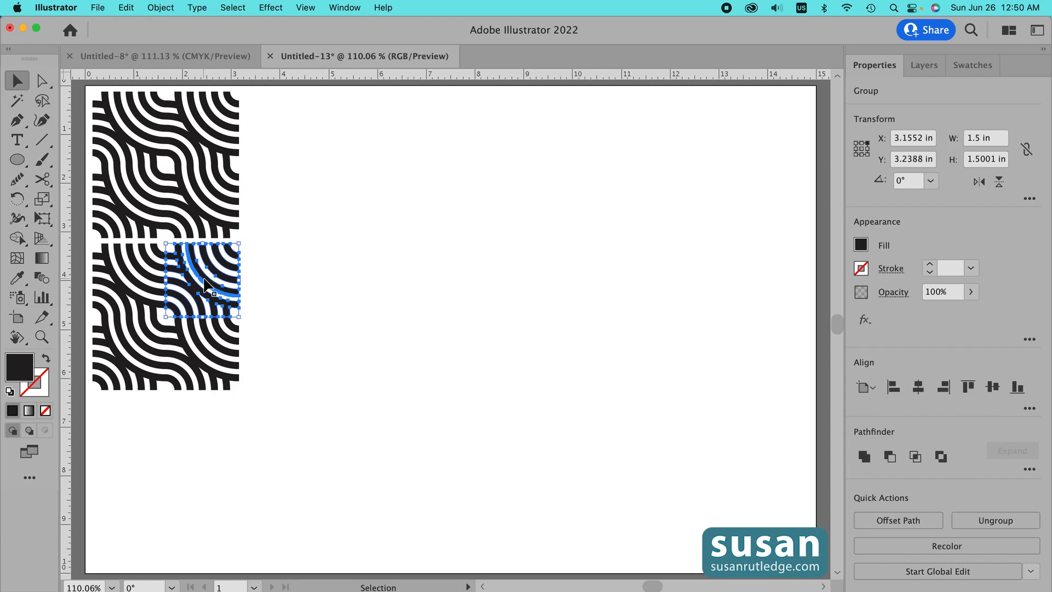
left_click(127, 353, "shift")
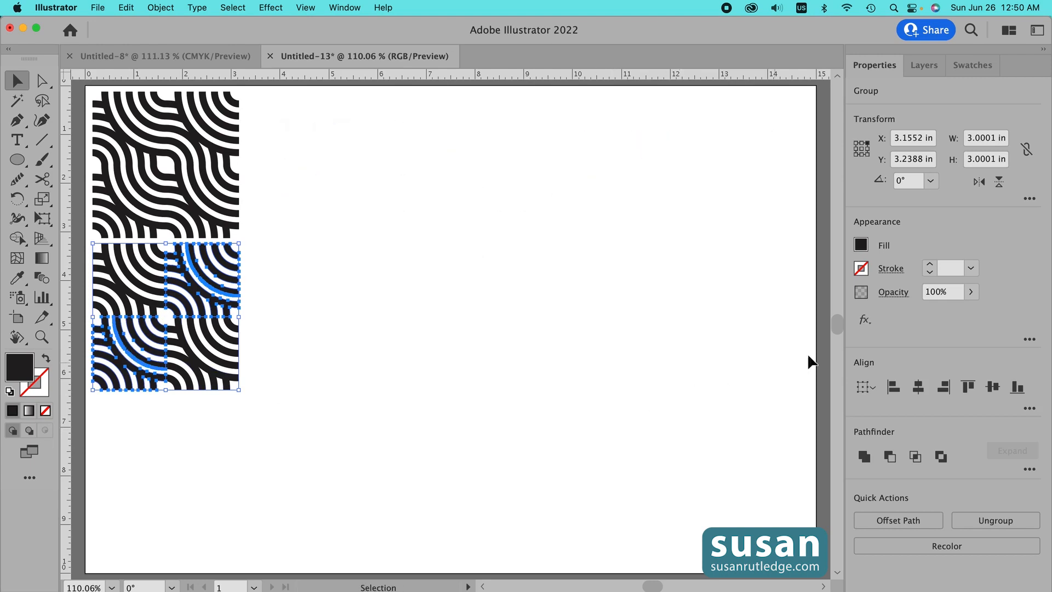
left_click(861, 247)
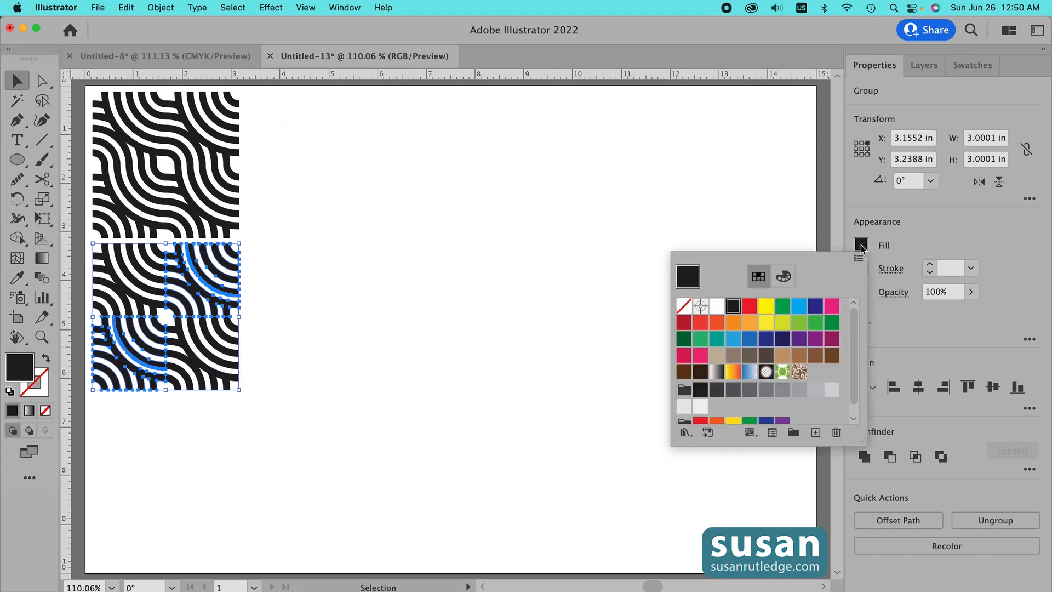
left_click(751, 345)
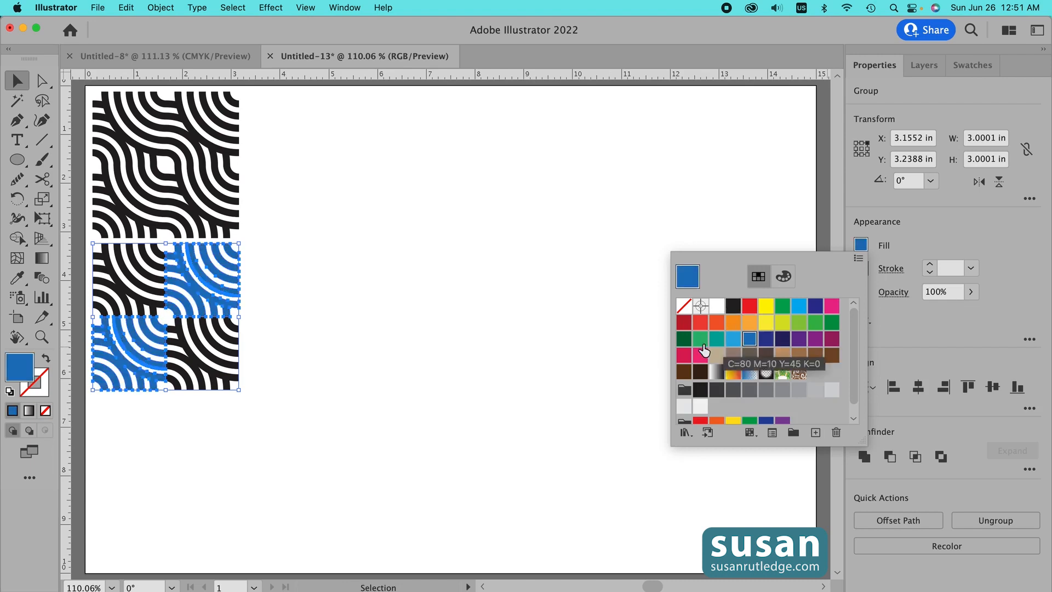
left_click(443, 320)
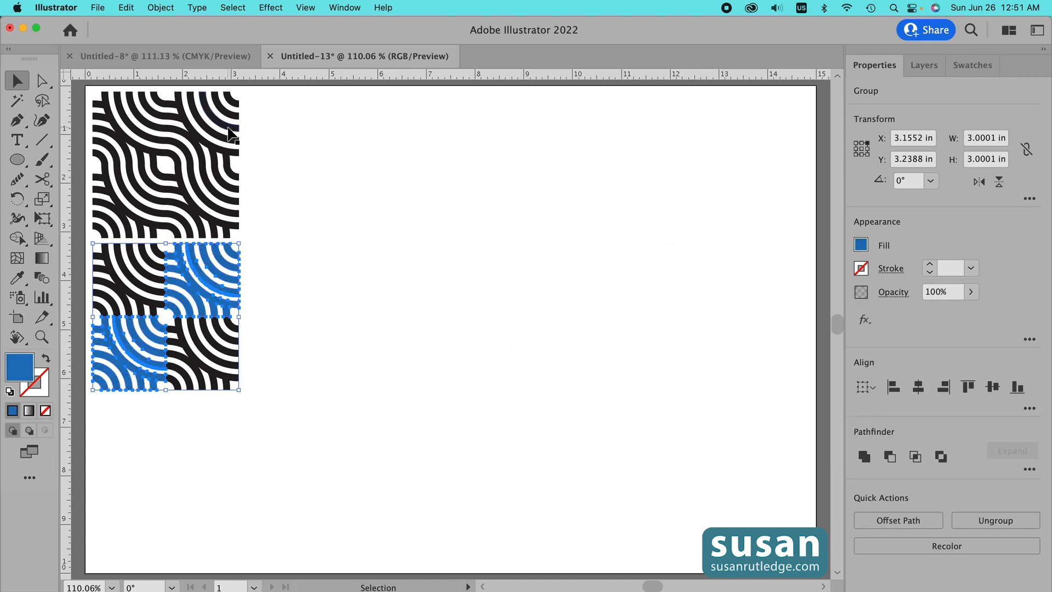
- Select both blocks and place a copy of them to the right
left_click_drag(88, 87, 251, 423)
left_click_drag(231, 364, 386, 366)
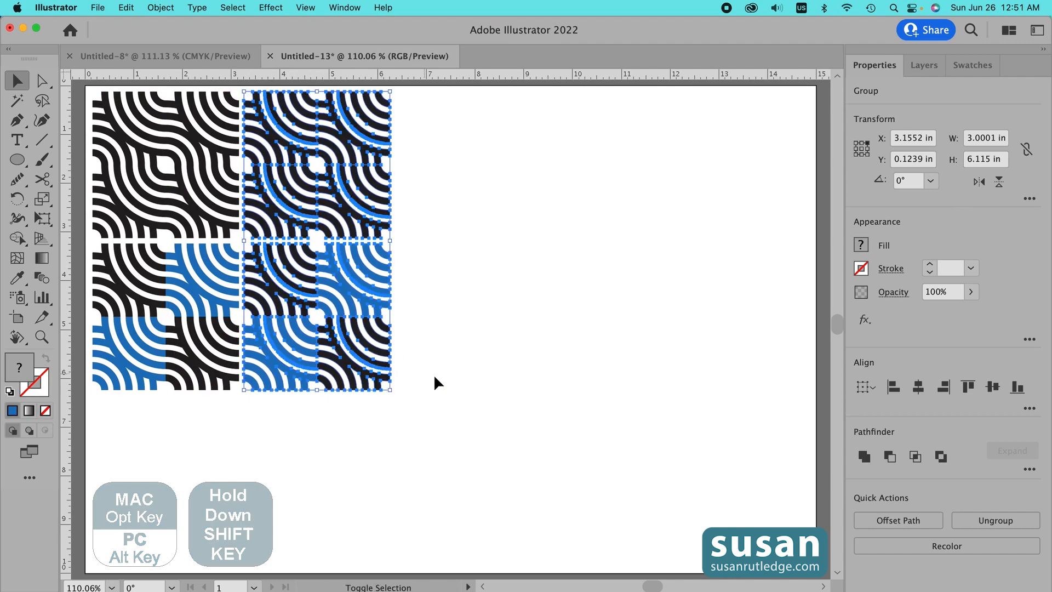
left_click(439, 189)
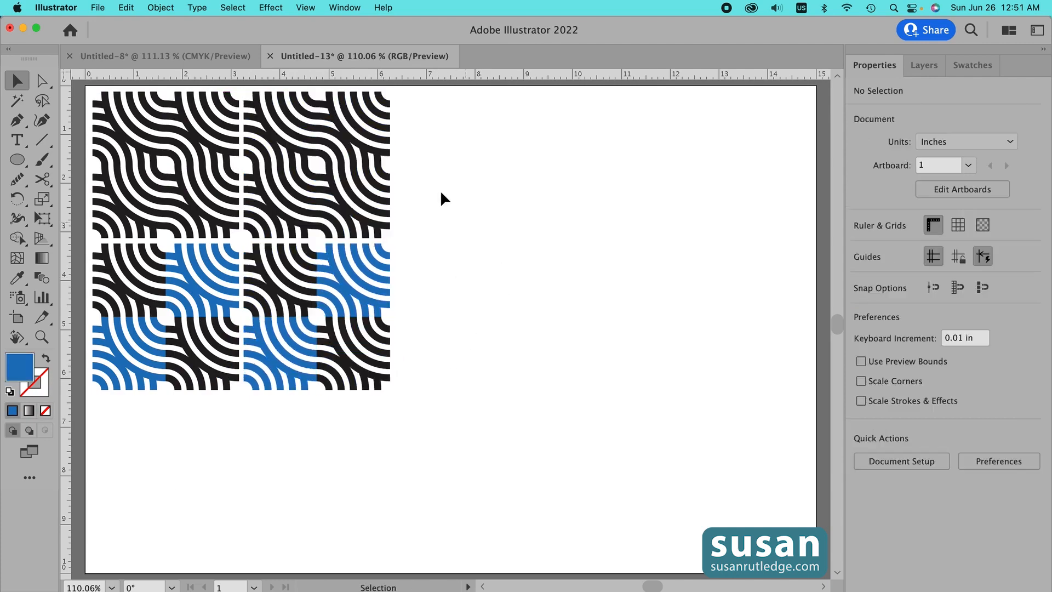
- Fill the upper-right block's upper-left and lower-right tiles with dark green
left_click(285, 134)
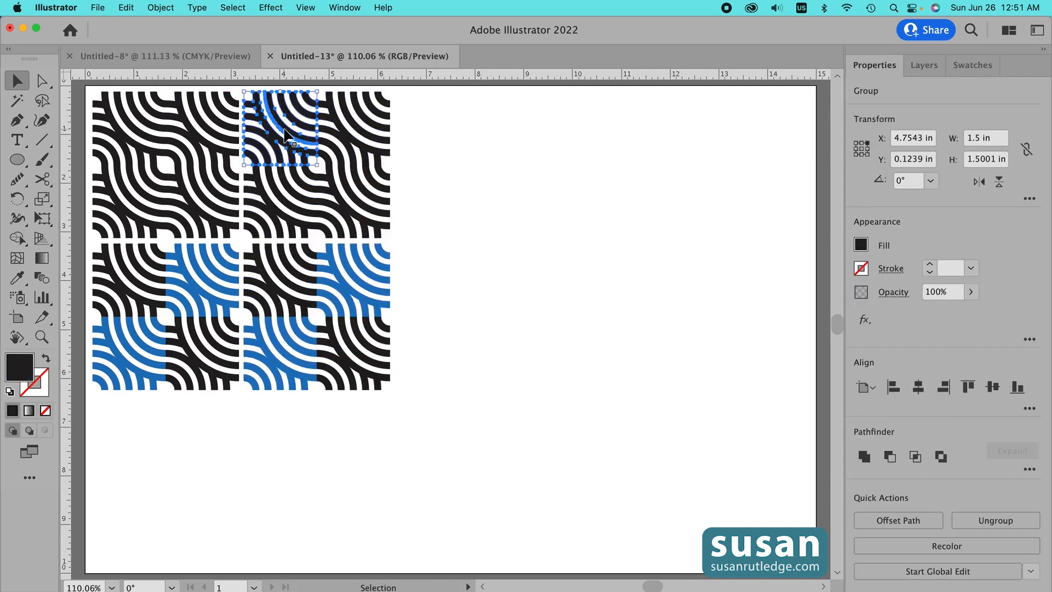
left_click(371, 224, "shift")
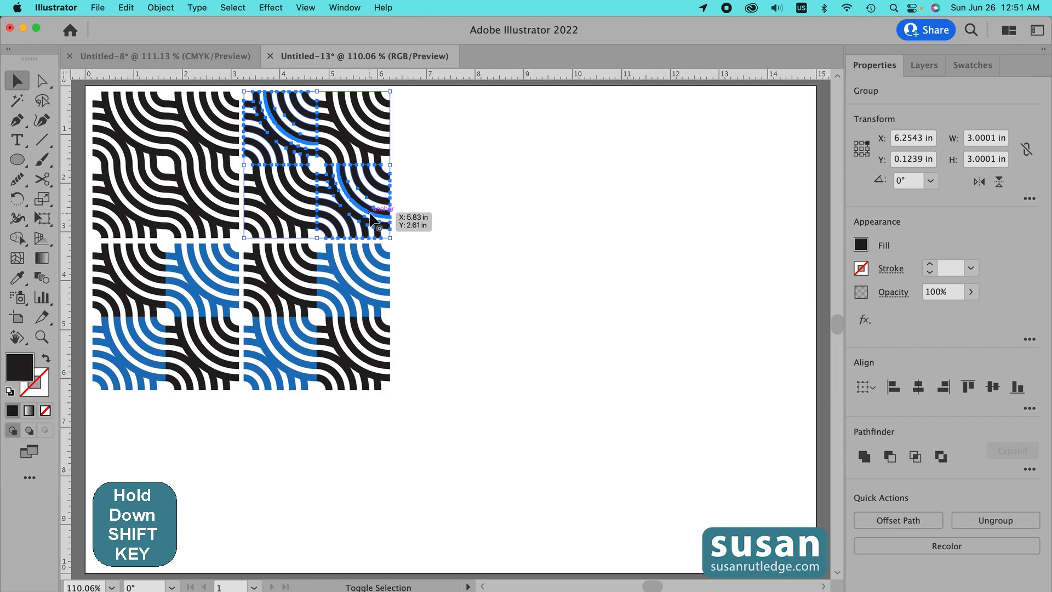
left_click(860, 245)
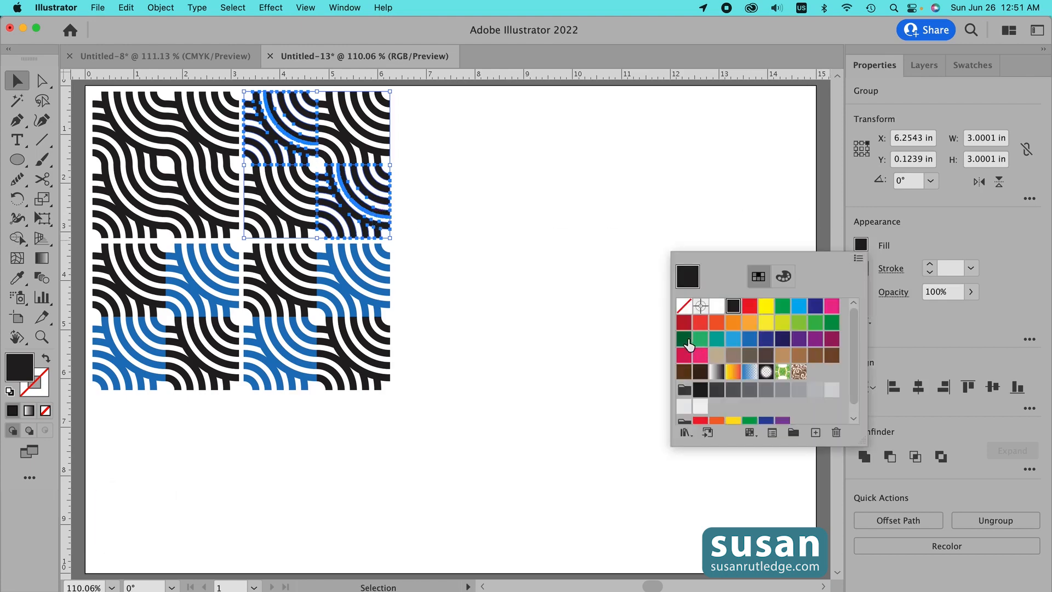
left_click(686, 341)
left_click(516, 234)
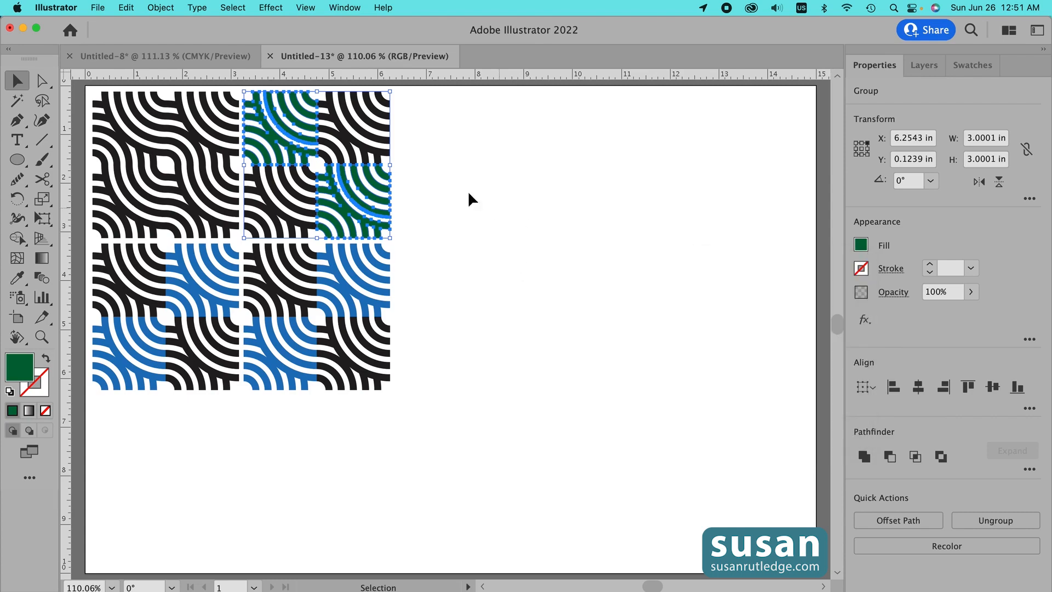
- Fill the upper-right block's remaining upper-right and lower-left tiles with red
left_click(368, 126)
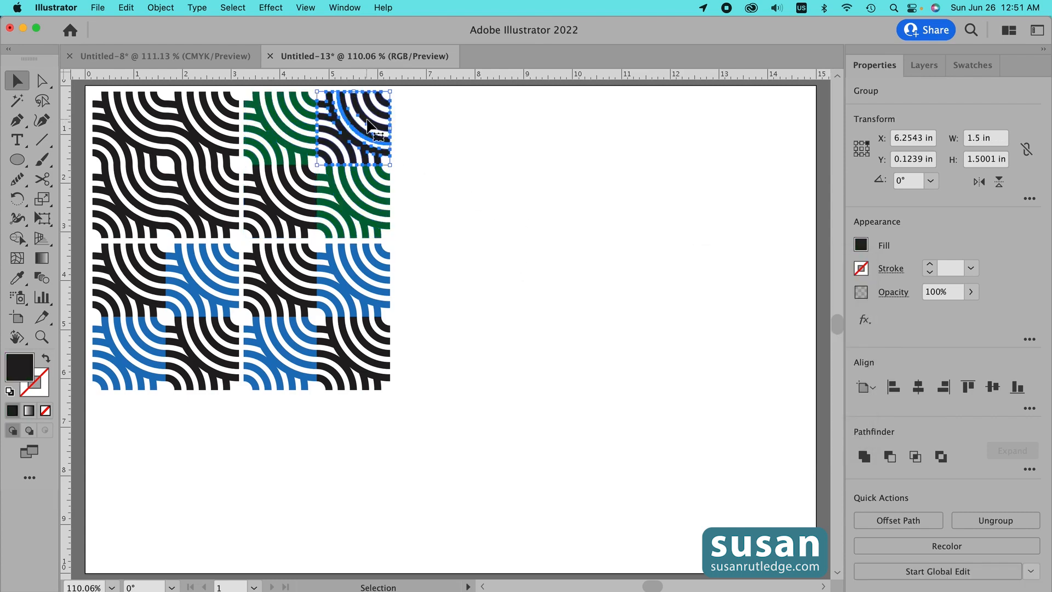
left_click(279, 212, "shift")
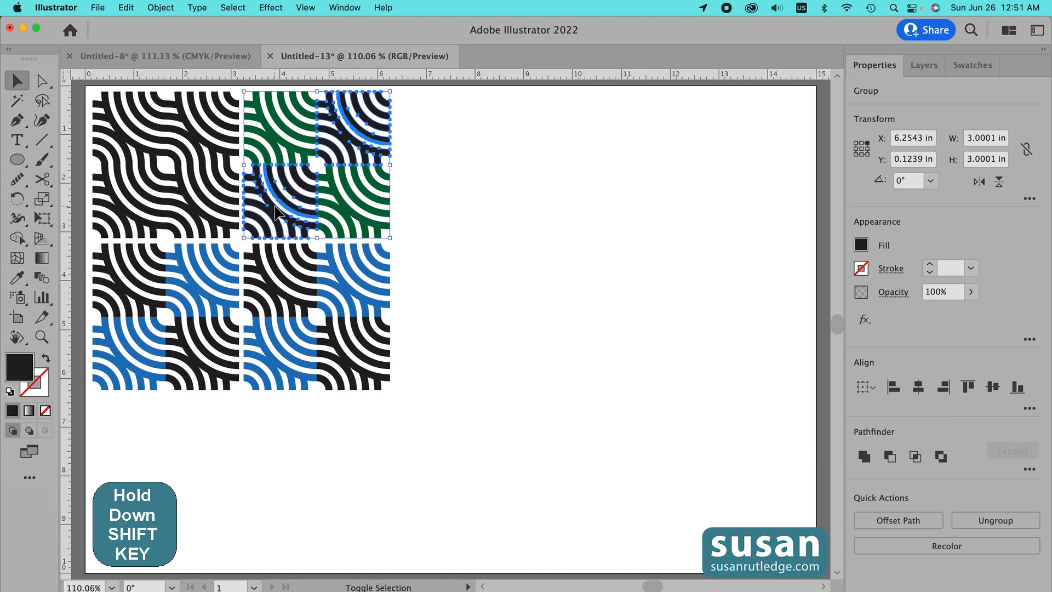
left_click(861, 246)
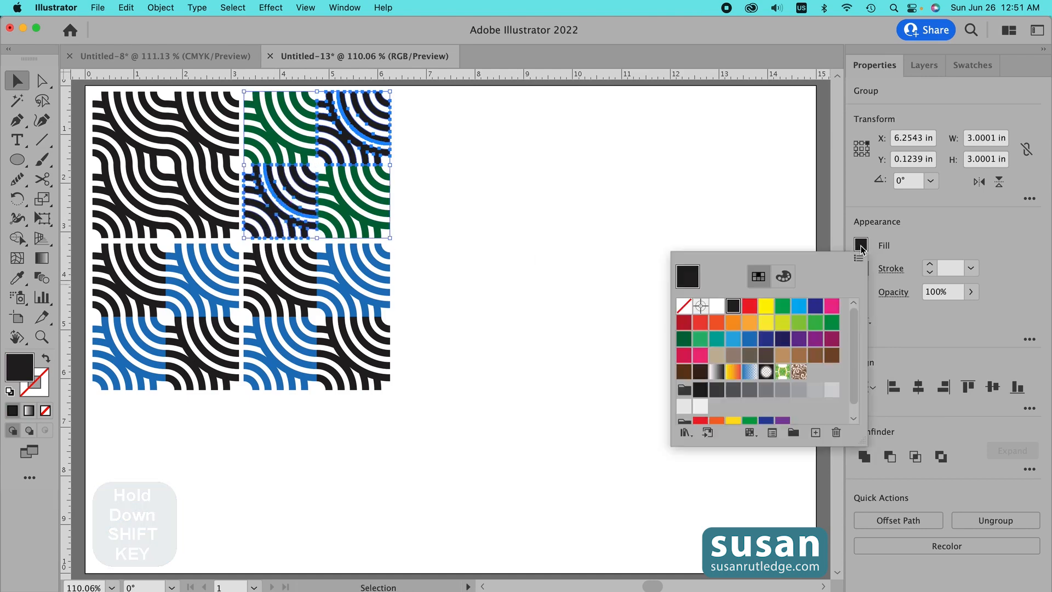
left_click(683, 323)
- Fill the entire lower-right block with light green
left_click_drag(413, 402, 250, 254)
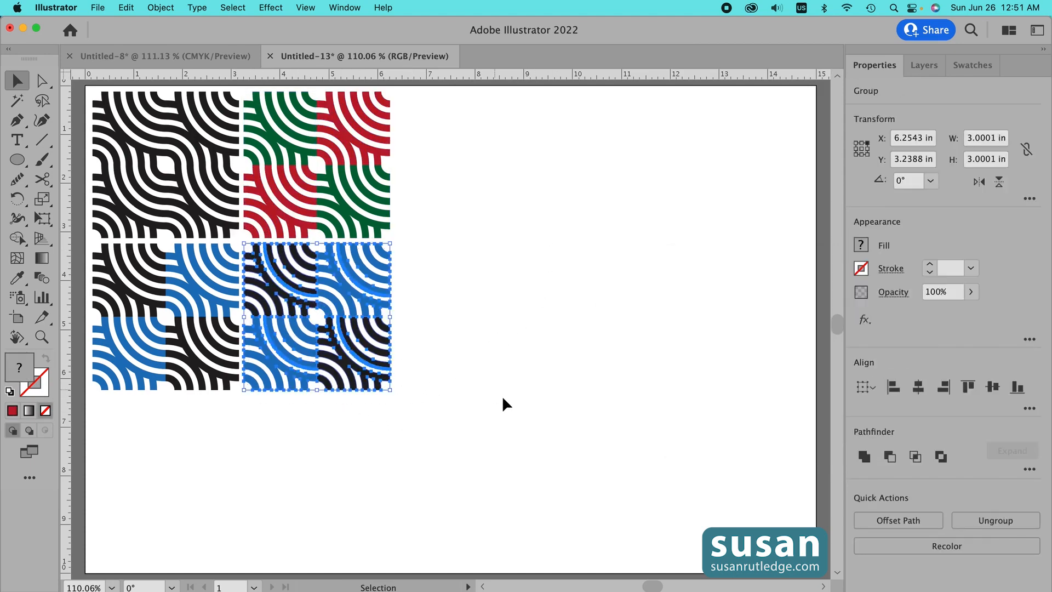
left_click(861, 246)
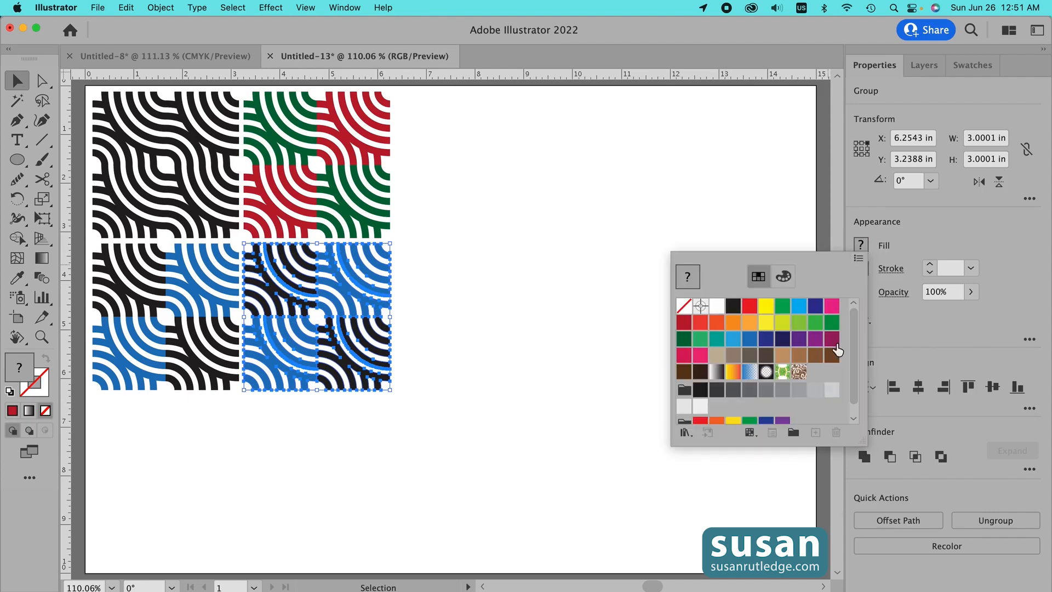
left_click(800, 326)
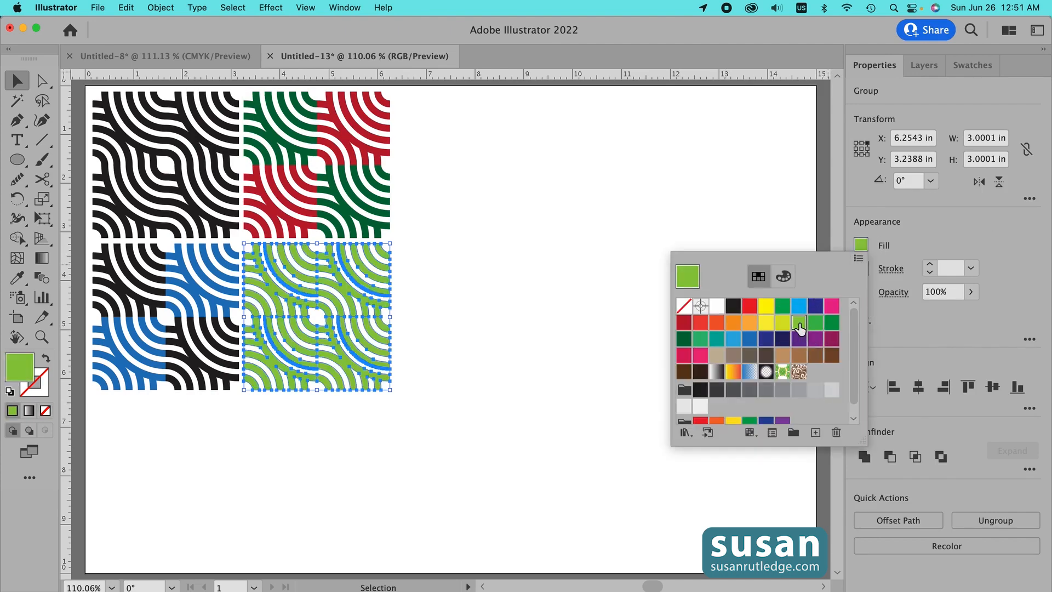
left_click(465, 228)
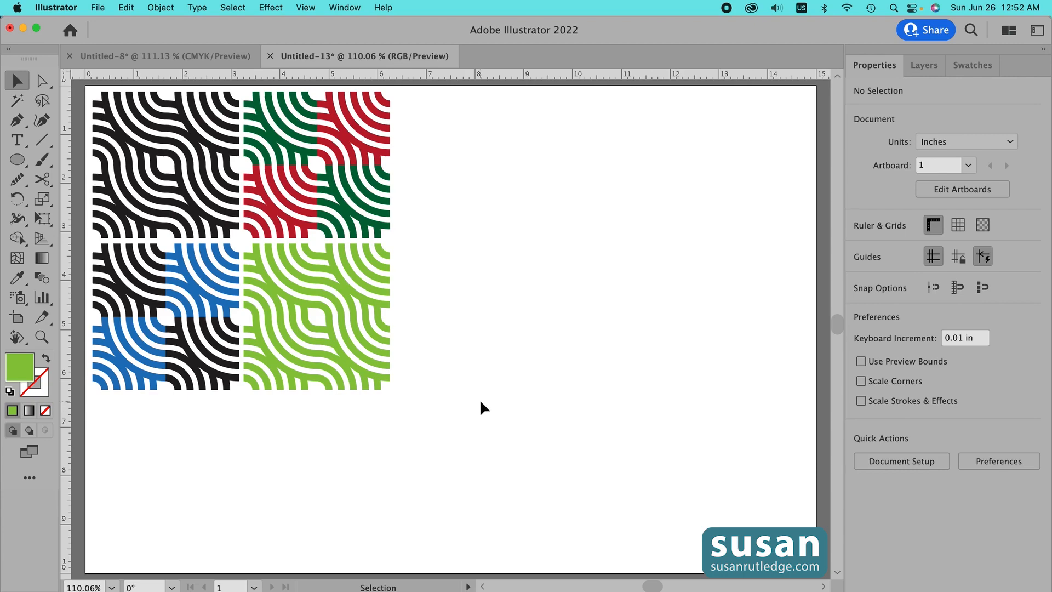
- Open the Swatches panel and add the black block to it as a pattern swatch
left_click(975, 65)
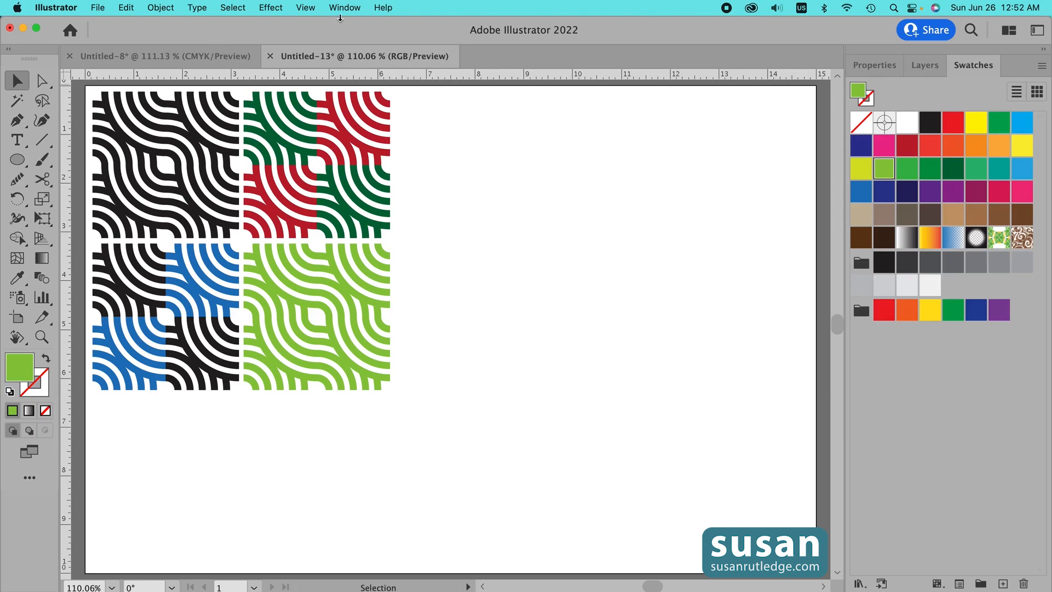
left_click(344, 9)
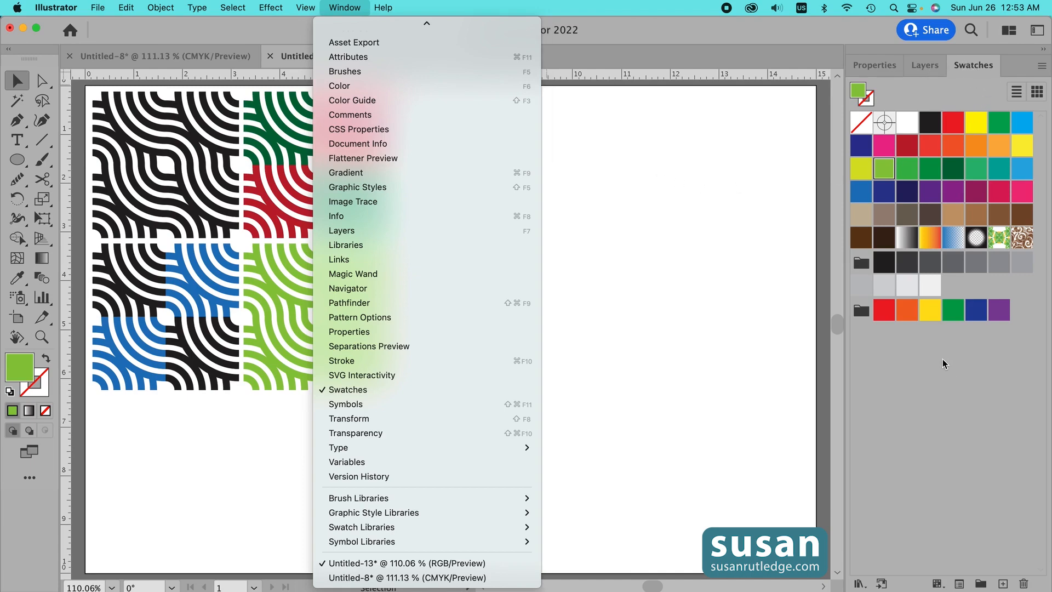
left_click(949, 402)
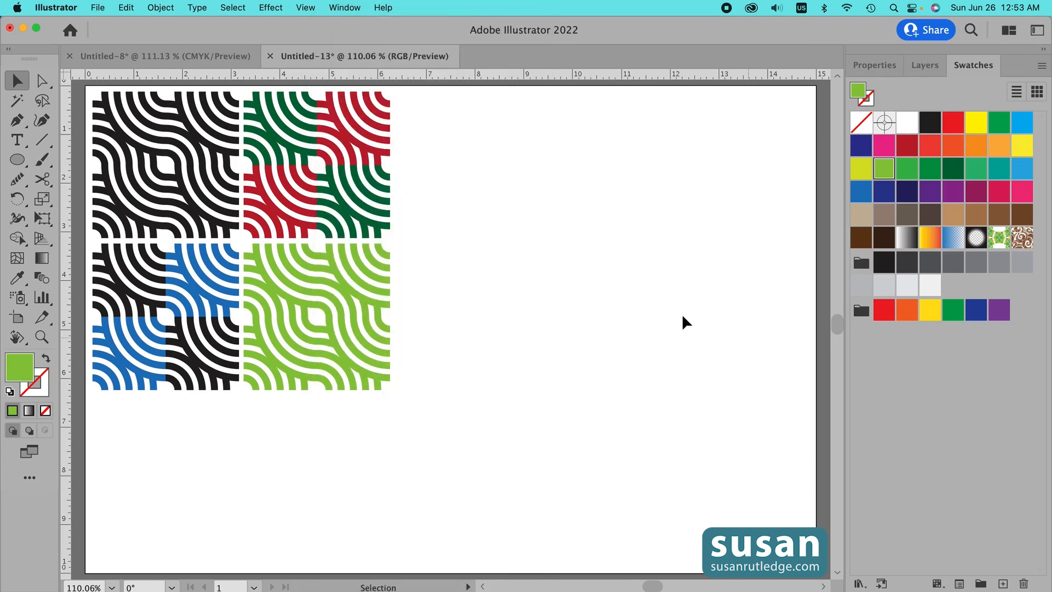
left_click_drag(87, 89, 240, 237)
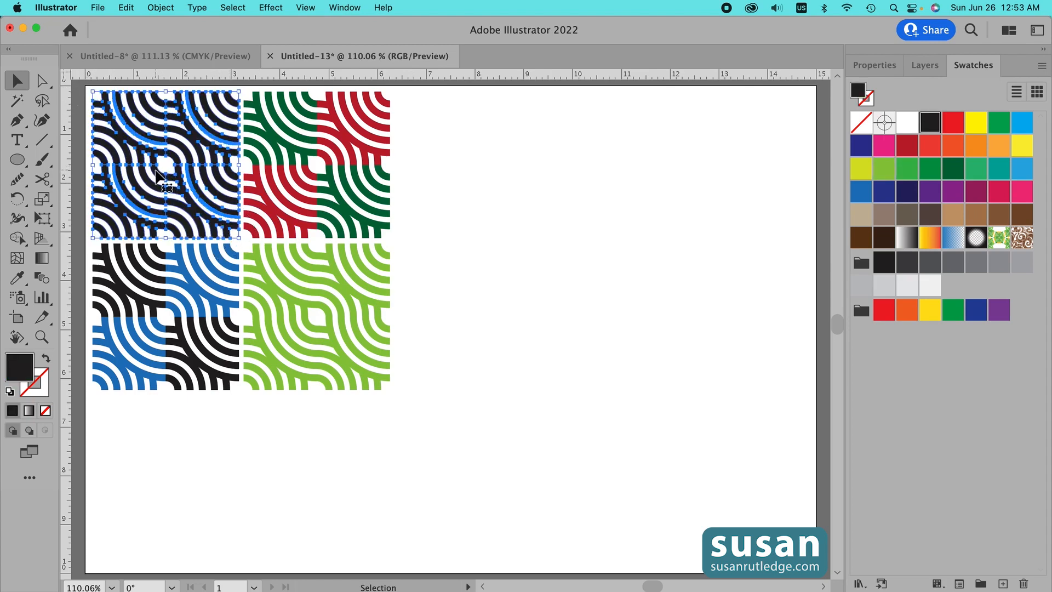
left_click_drag(169, 178, 1014, 245)
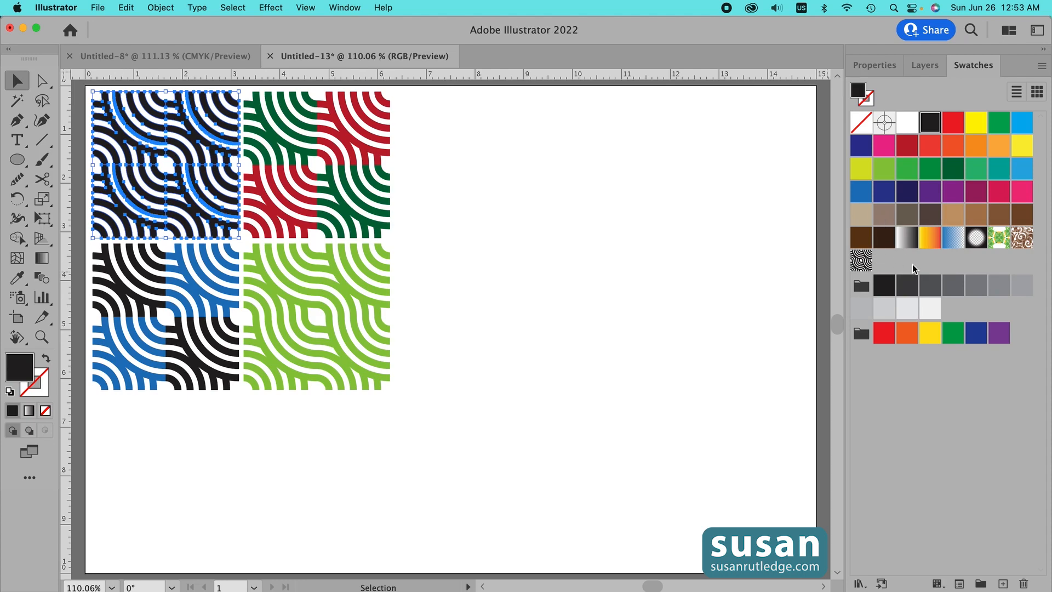
- Add the blue, green-and-red, and light green blocks to the Swatches panel as pattern swatches
left_click_drag(217, 415, 893, 268)
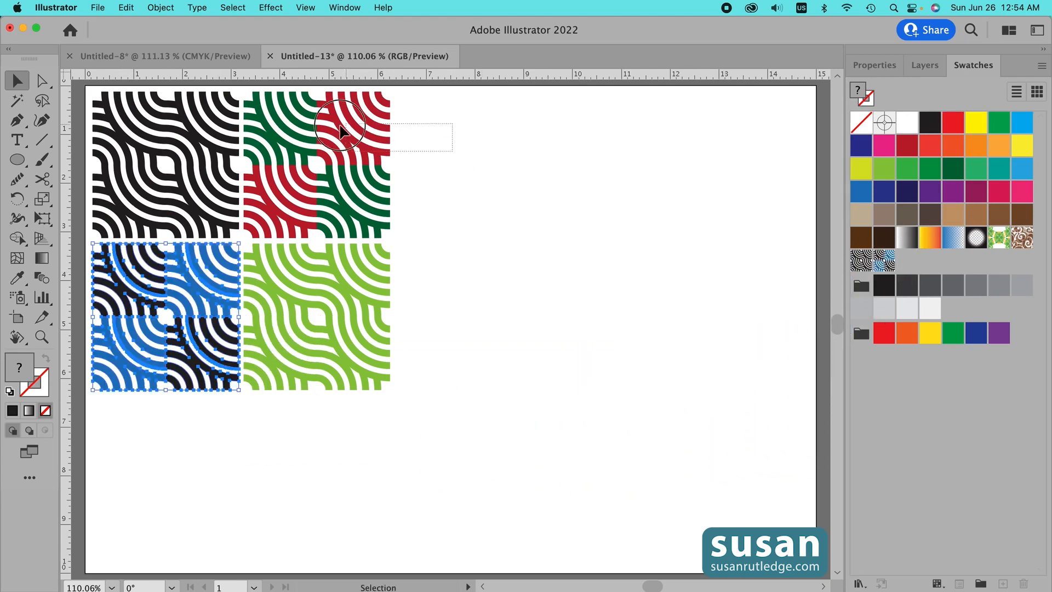
left_click(274, 157)
left_click_drag(274, 157, 891, 276)
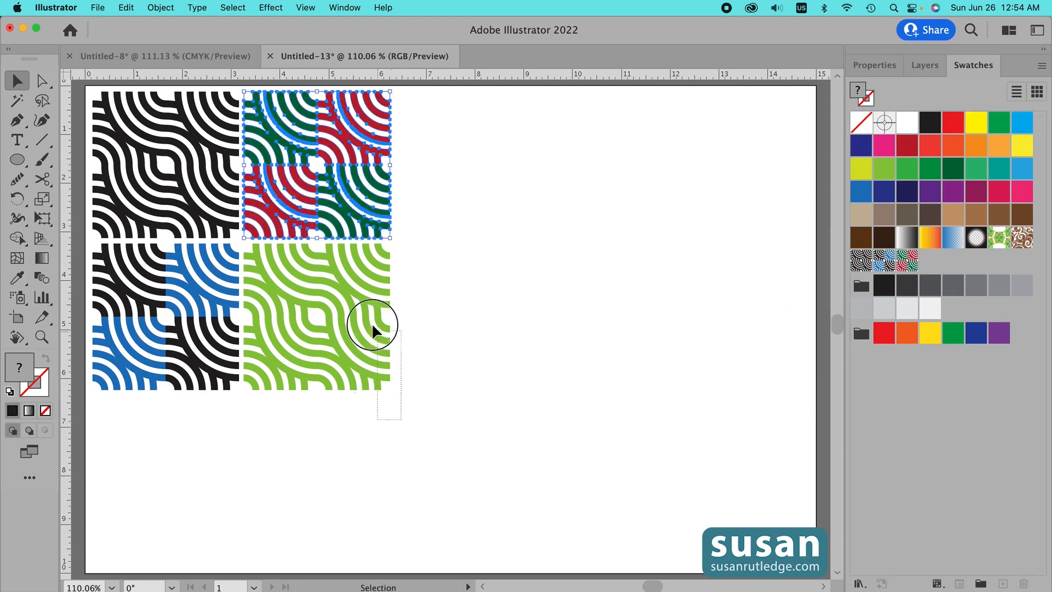
left_click(258, 261)
left_click_drag(269, 266, 932, 263)
left_click(414, 413)
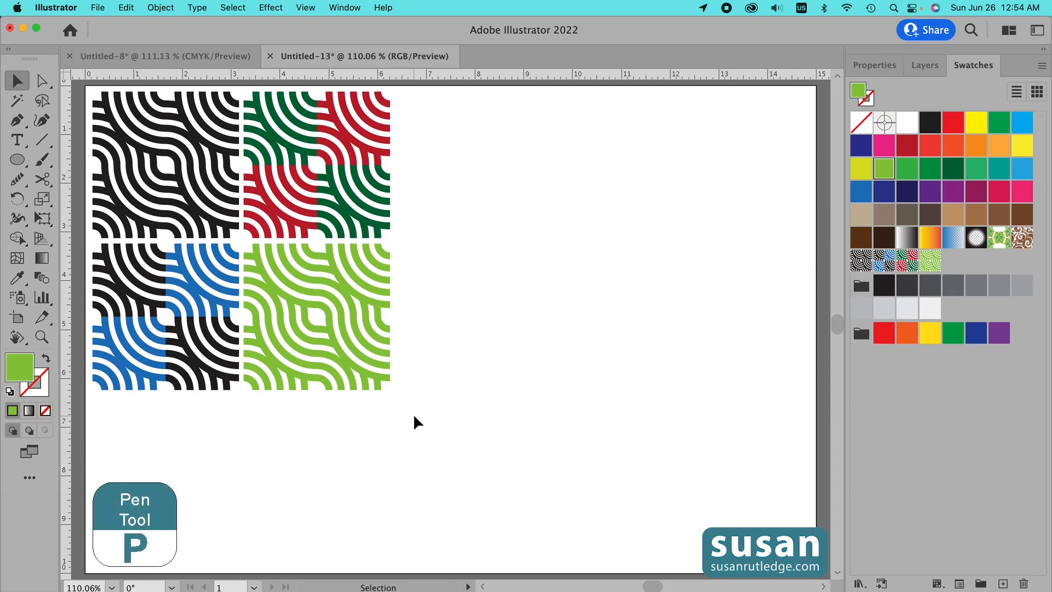
- Draw a tall closed triangle with the Pen tool, about 3.1 in wide at its base
key("p")
left_click(421, 446)
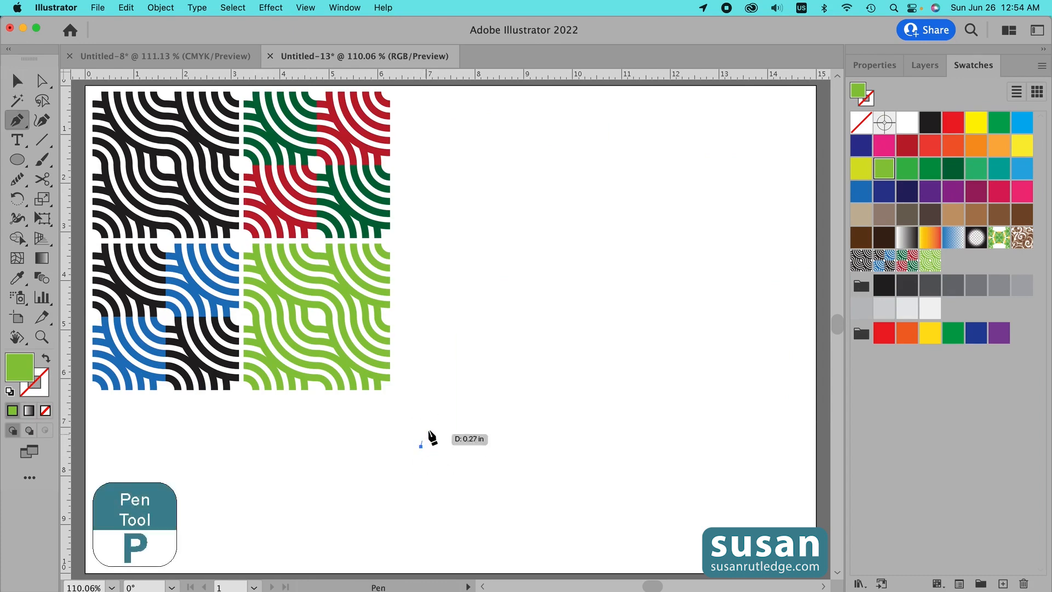
left_click(487, 131)
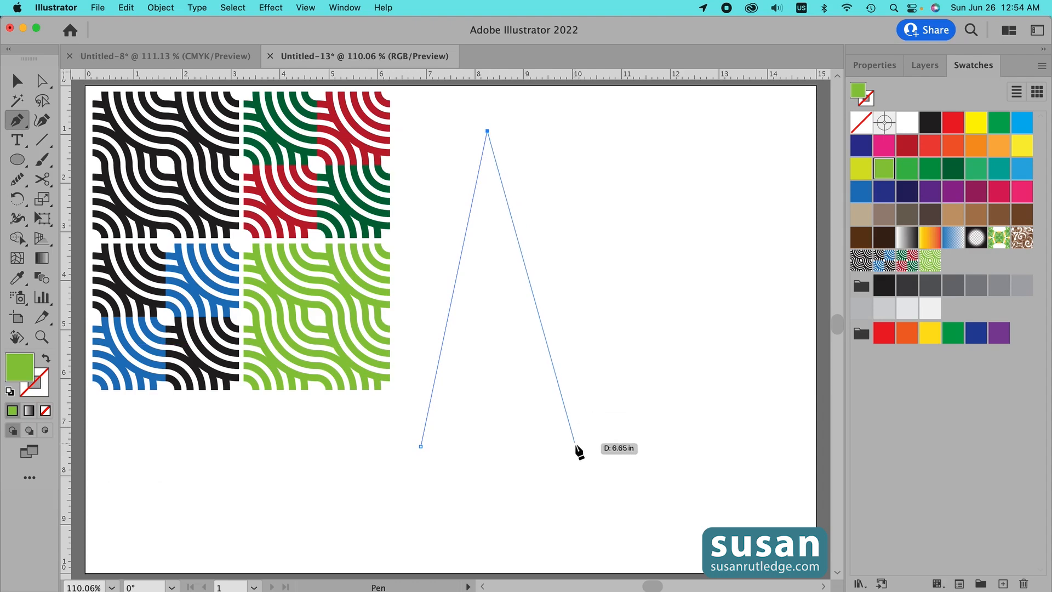
left_click(573, 446)
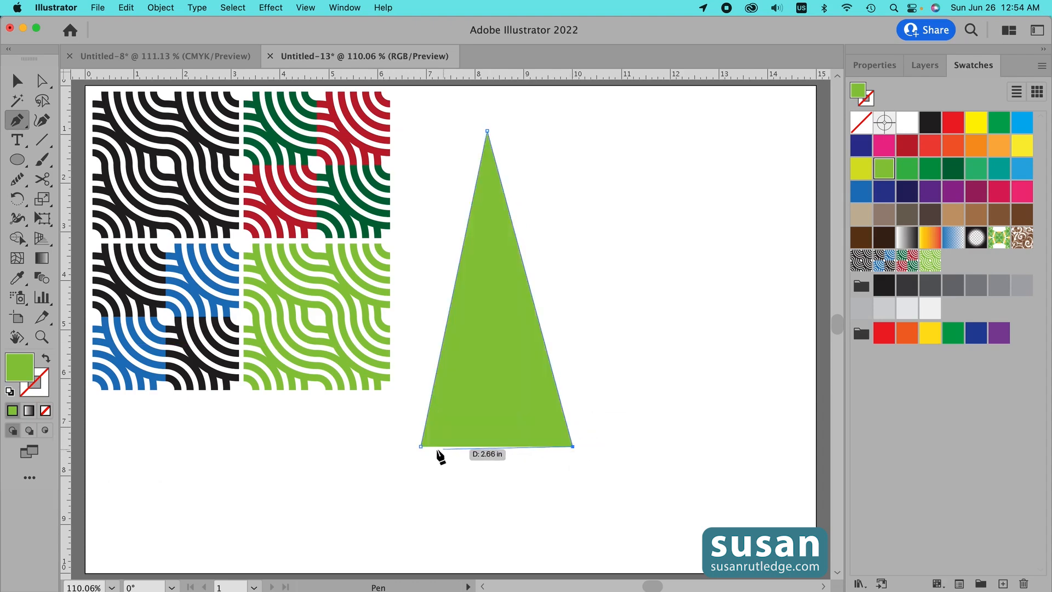
left_click(421, 446)
- Draw a narrow rectangle overlapping the bottom of the triangle as a tree trunk
key("m")
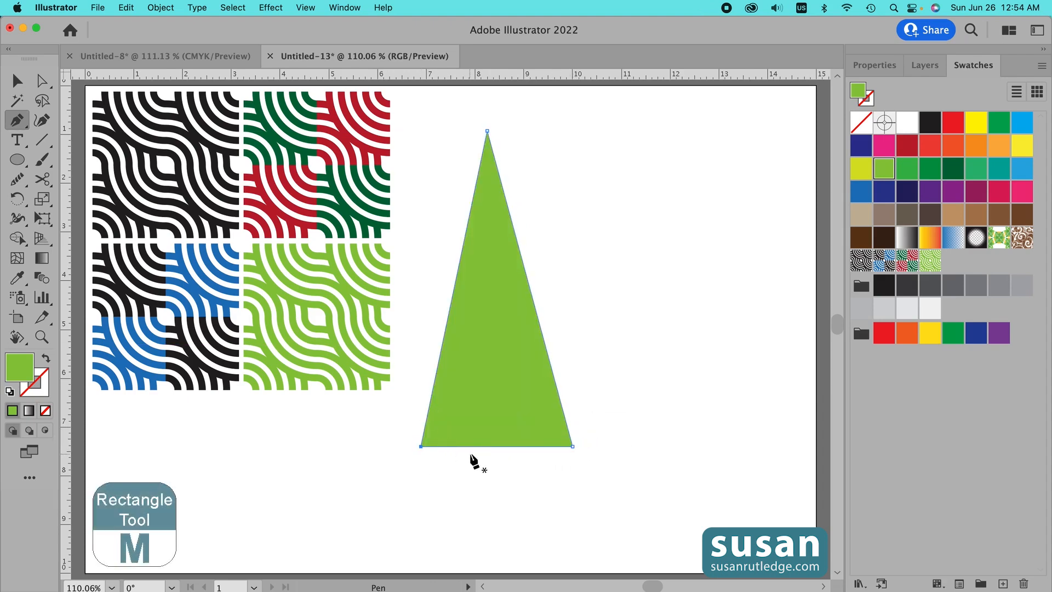
left_click_drag(475, 410, 519, 498)
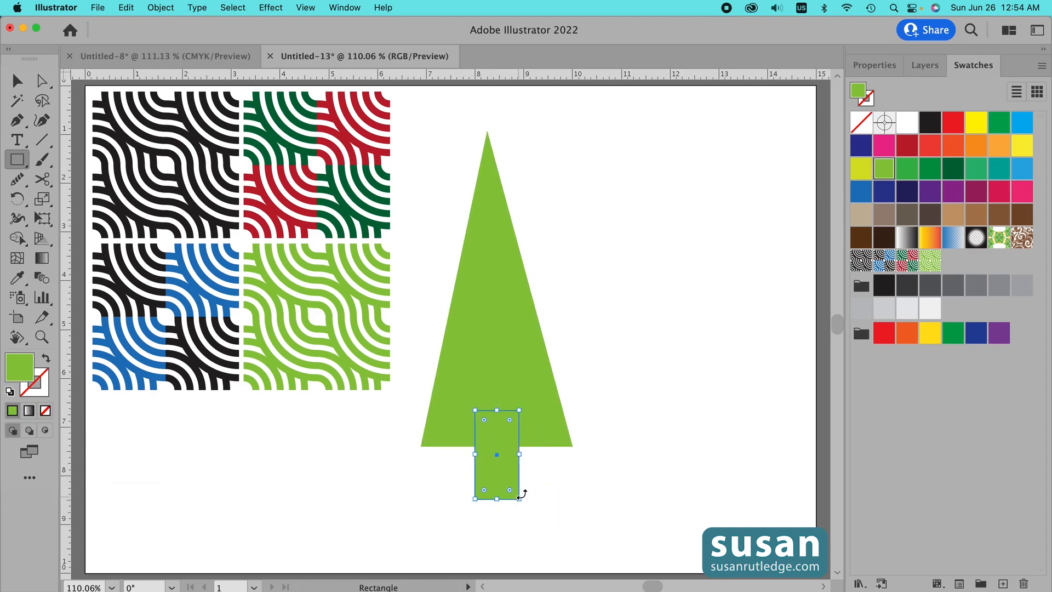
- Center the trunk on the triangle, unite them into one tree shape, and nudge the tree upward
key("v")
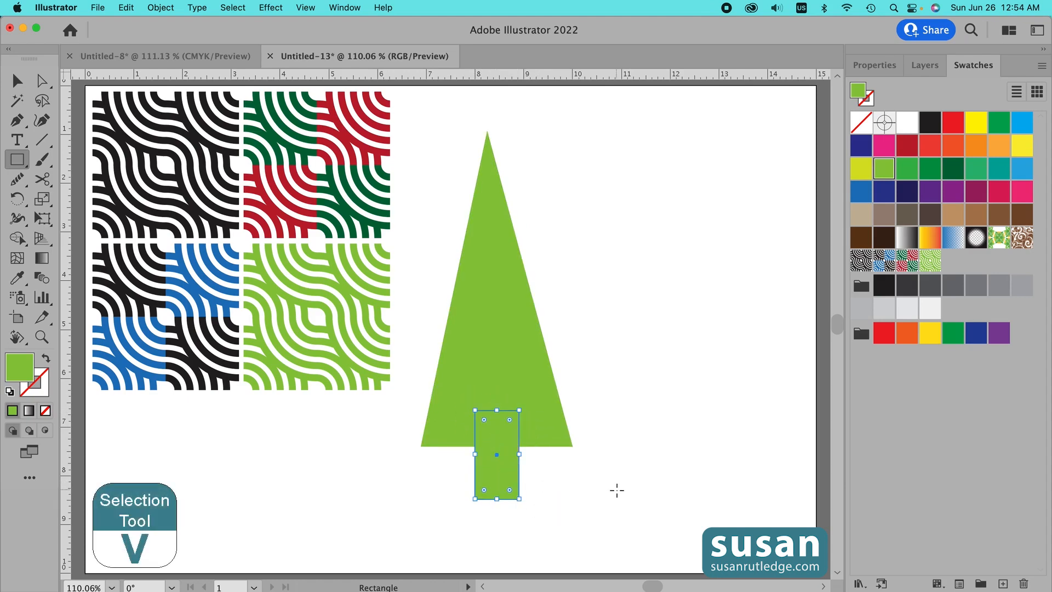
left_click_drag(422, 297, 585, 505)
left_click(874, 65)
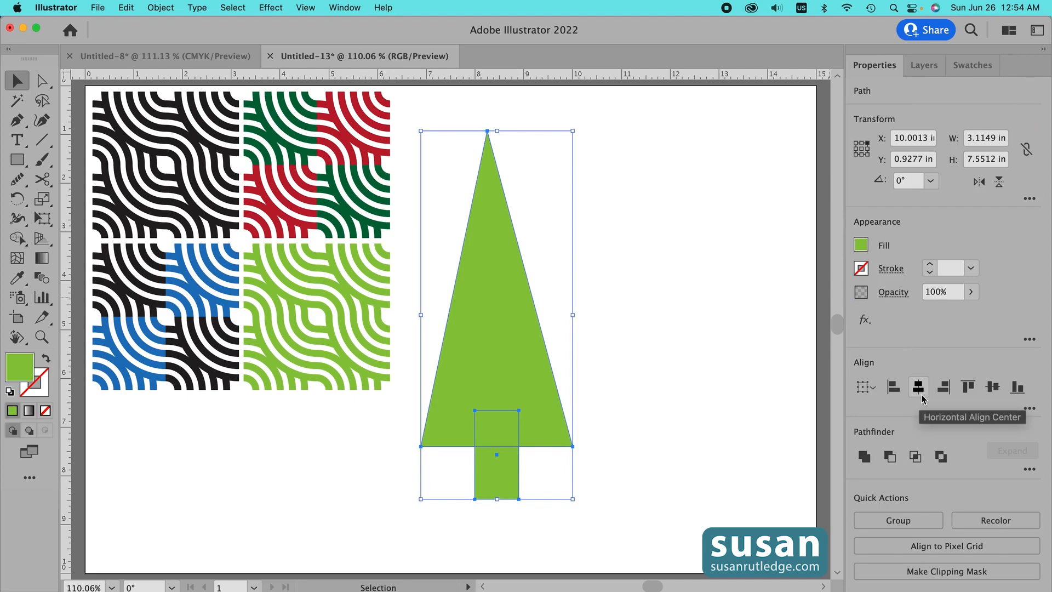
left_click(919, 390)
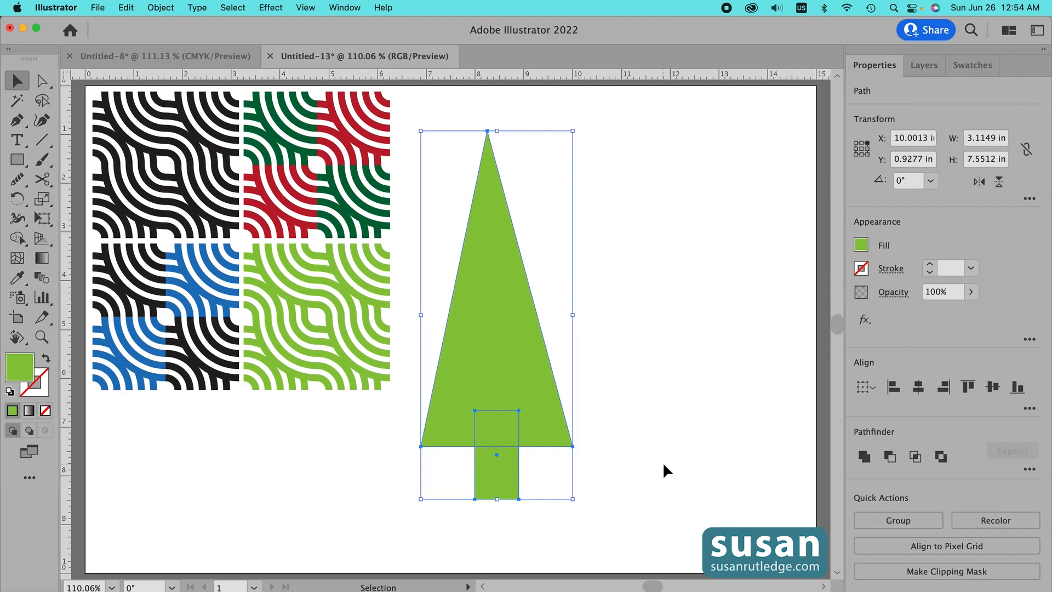
left_click(865, 458)
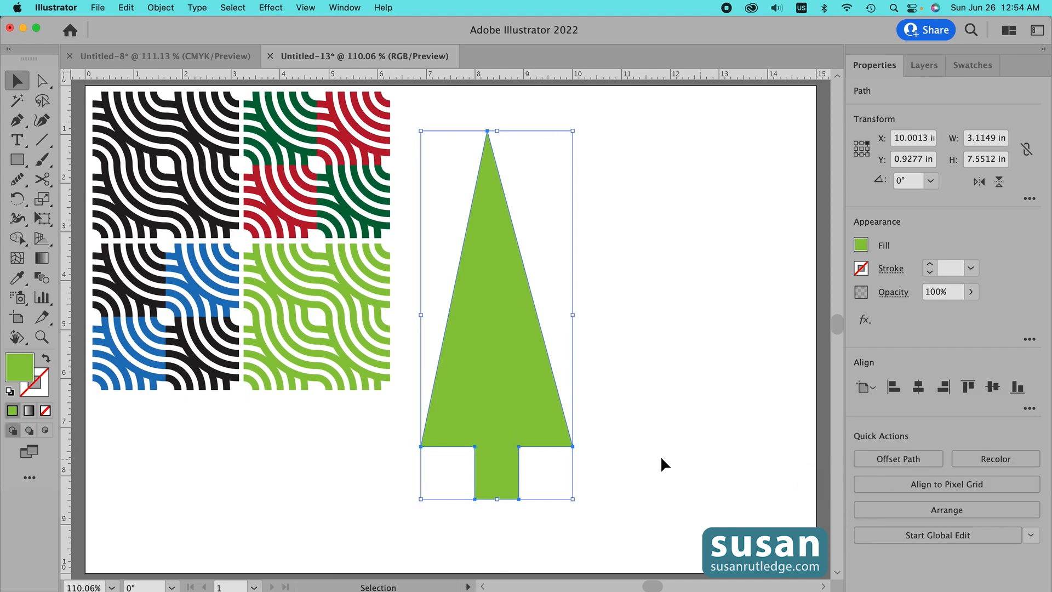
left_click_drag(503, 443, 491, 412)
left_click(669, 425)
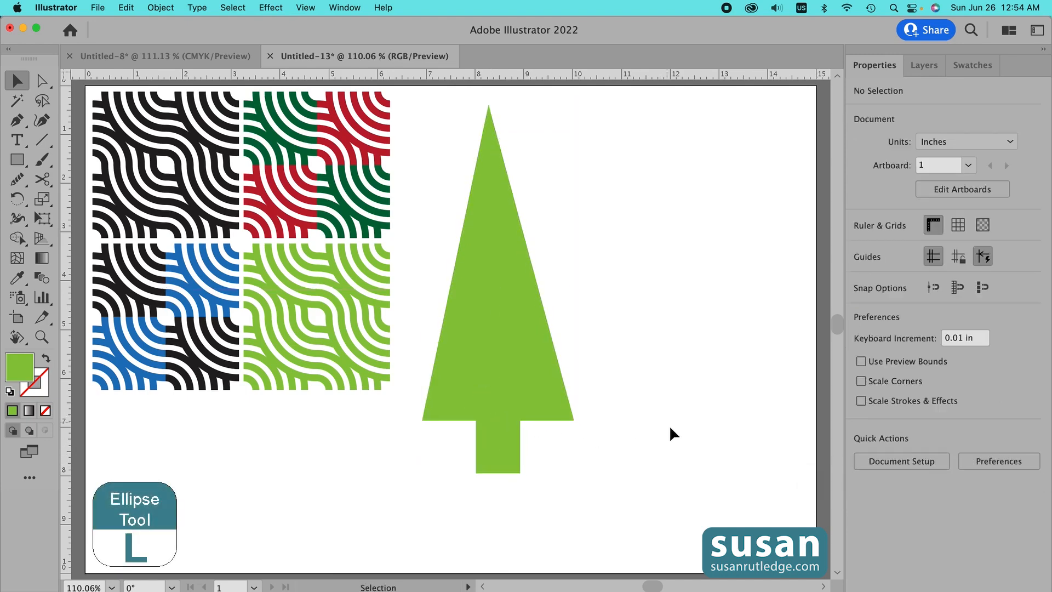
- Draw a circle about 3.87 in across to the right of the tree
key("l")
left_click_drag(661, 202, 755, 295)
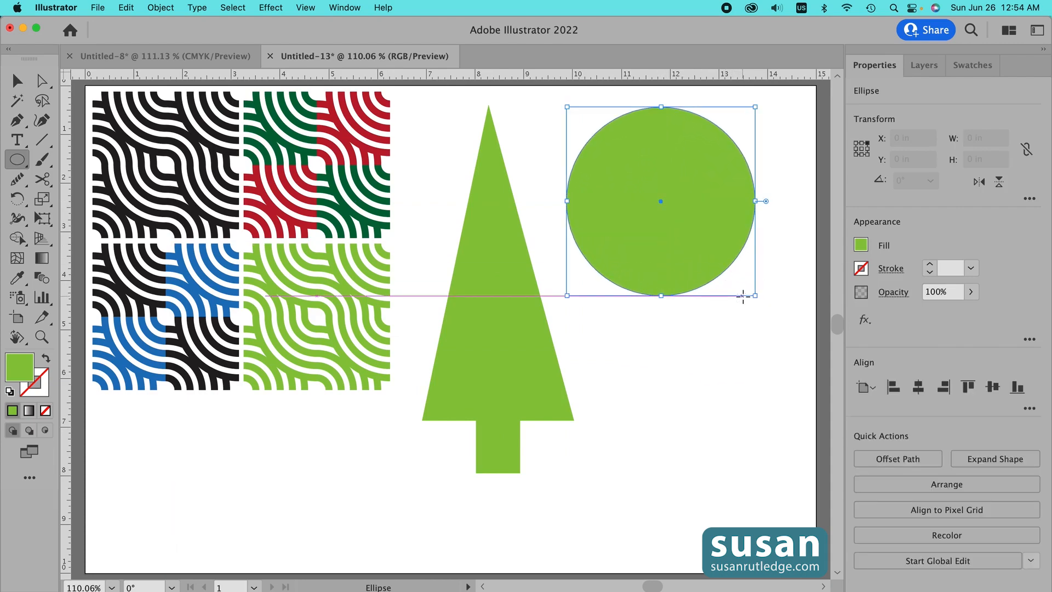
- Draw a star about 3.35 in wide with the Star tool and move it below the circle
left_click(20, 163)
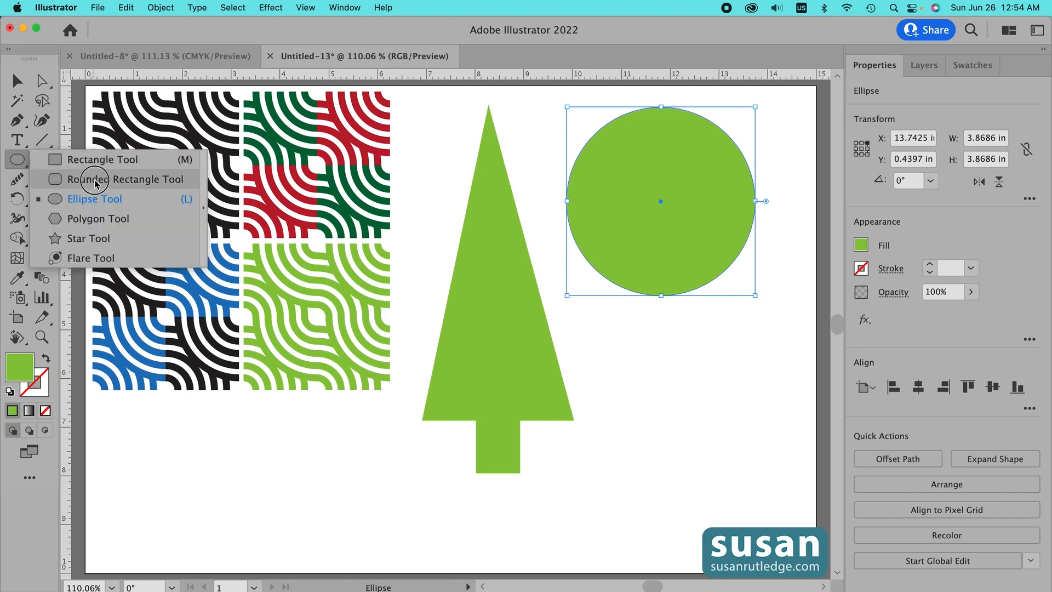
left_click(57, 239)
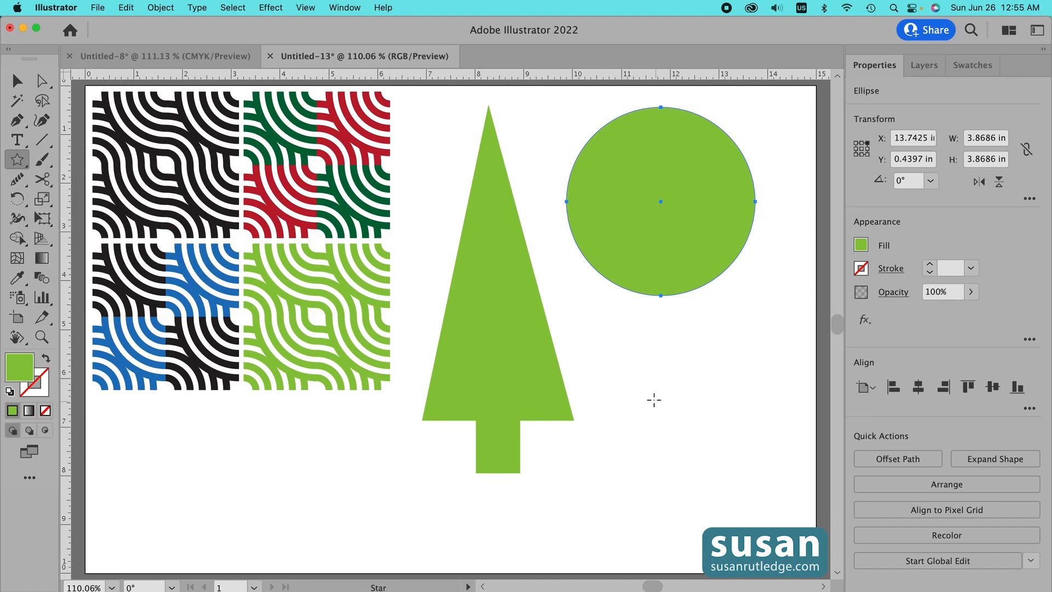
left_click_drag(650, 390, 711, 459)
key("v")
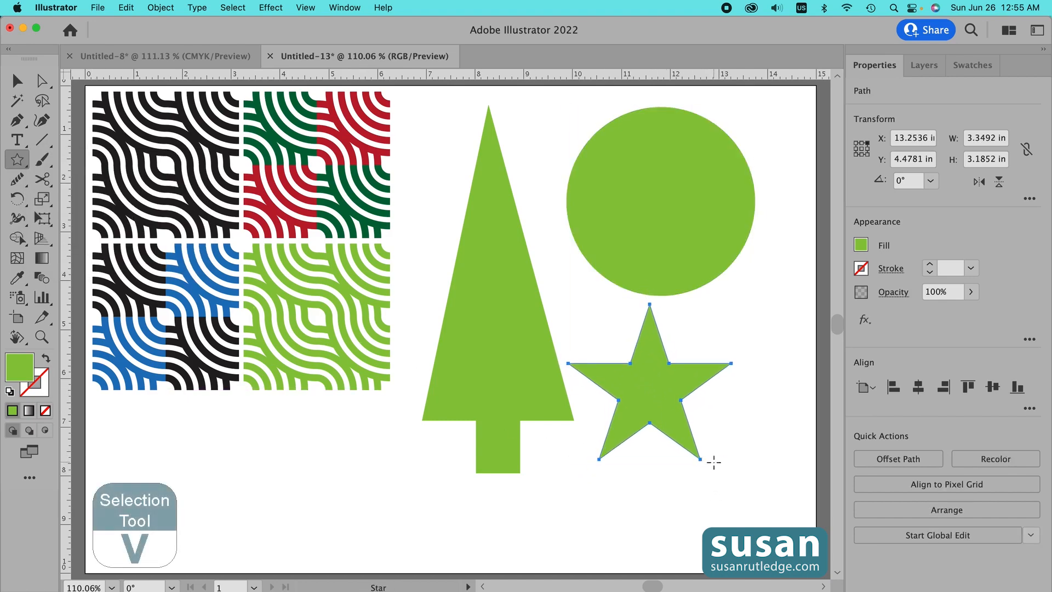
left_click_drag(659, 407, 684, 417)
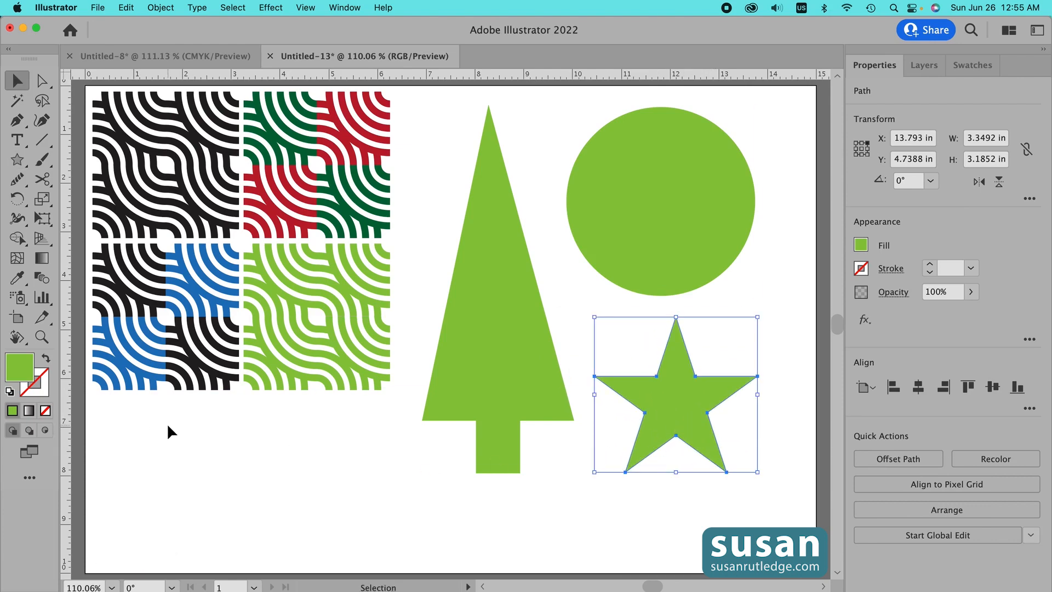
- Draw a rectangle about 3.8 by 1.9 in under the blocks and round its corners
key("m")
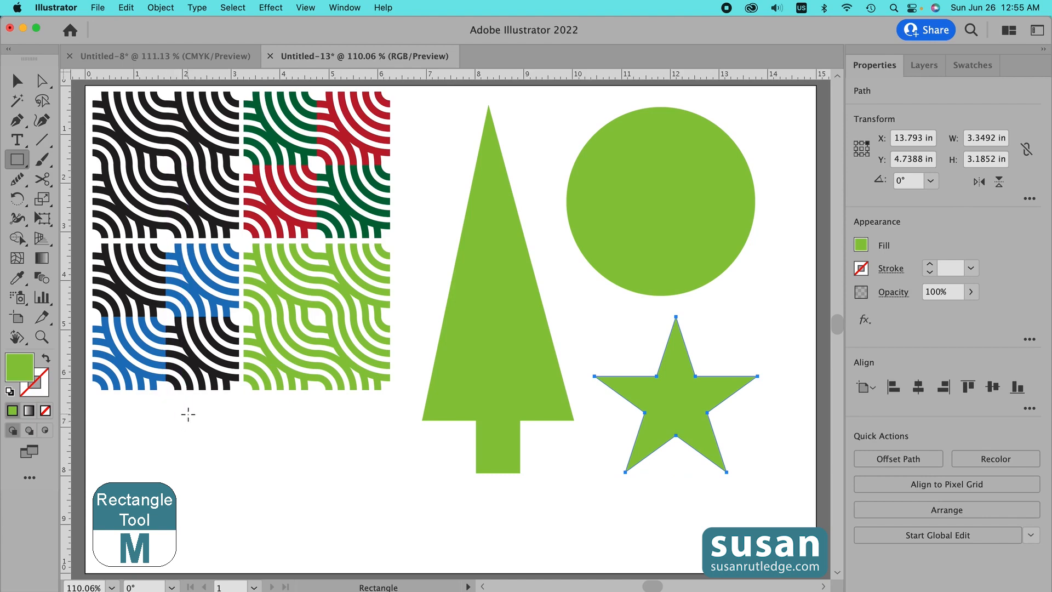
left_click_drag(205, 408, 393, 503)
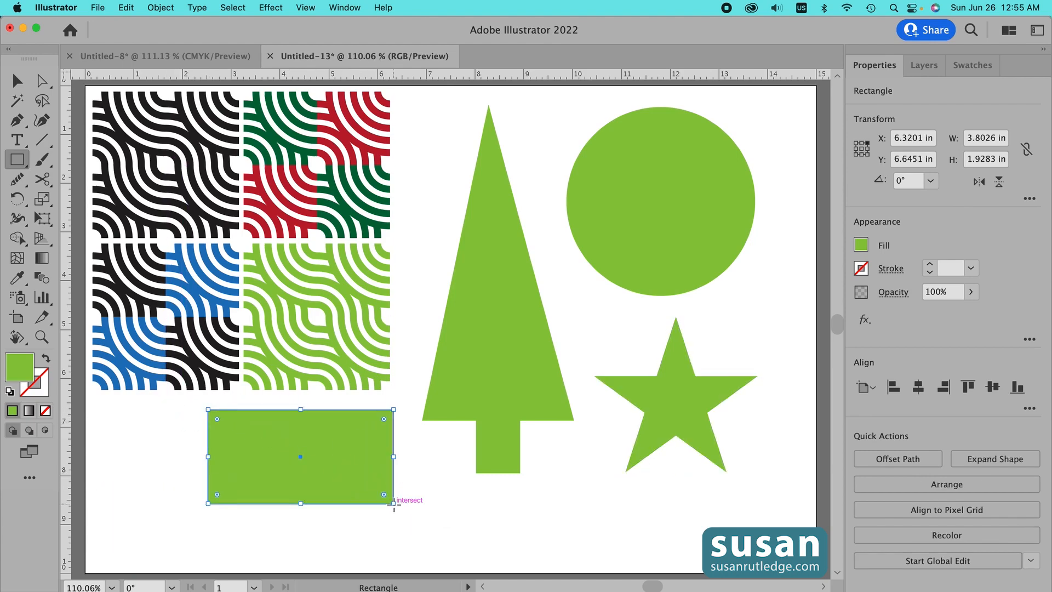
key("a")
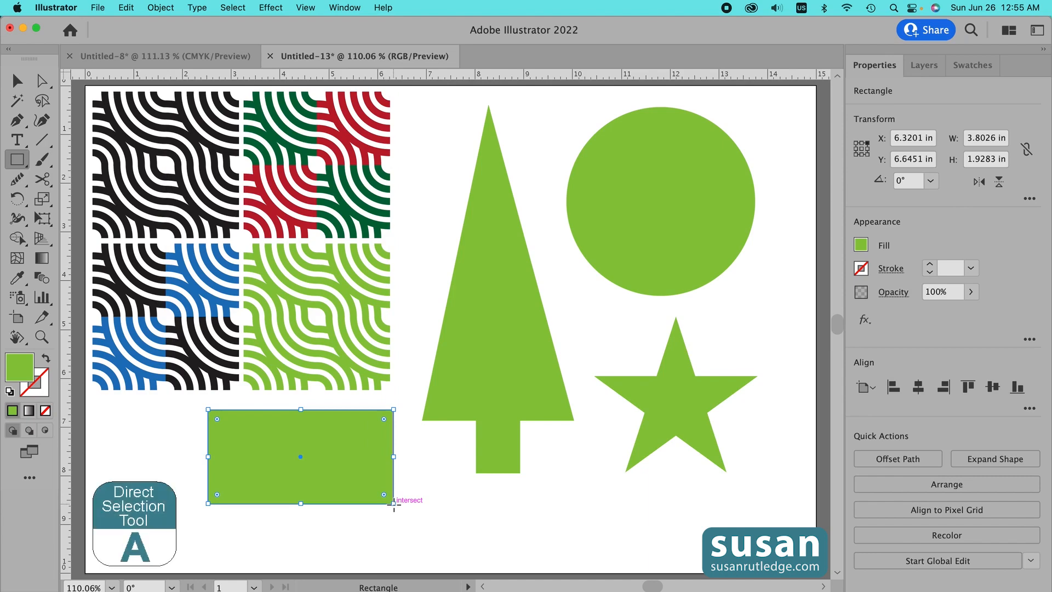
left_click_drag(383, 418, 371, 426)
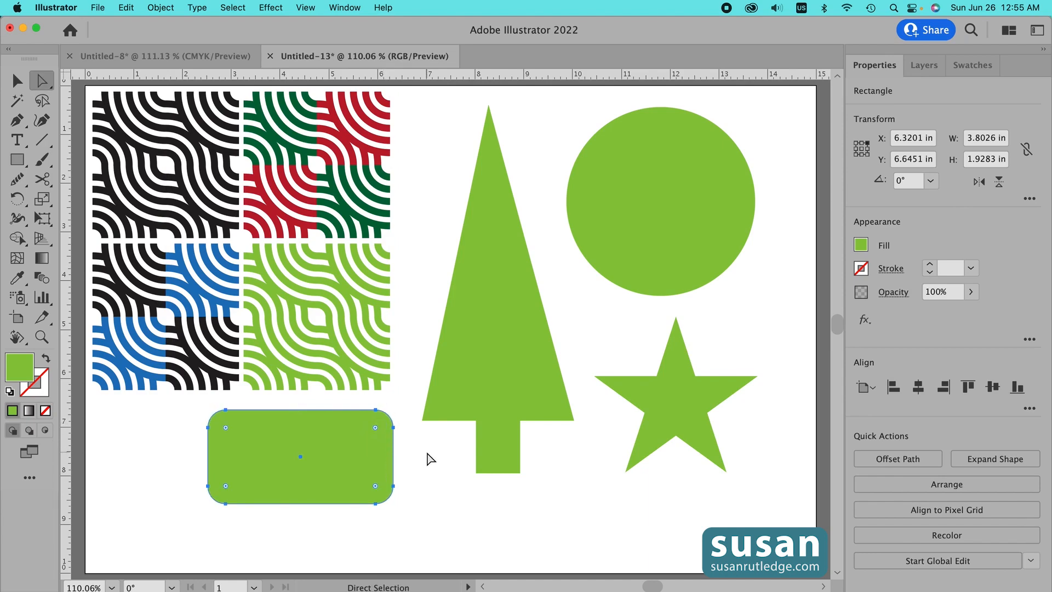
- Draw an inner rectangle about 2.9 by 1.4 in, center both, and remove it with Shape Builder to form a rounded frame
key("m")
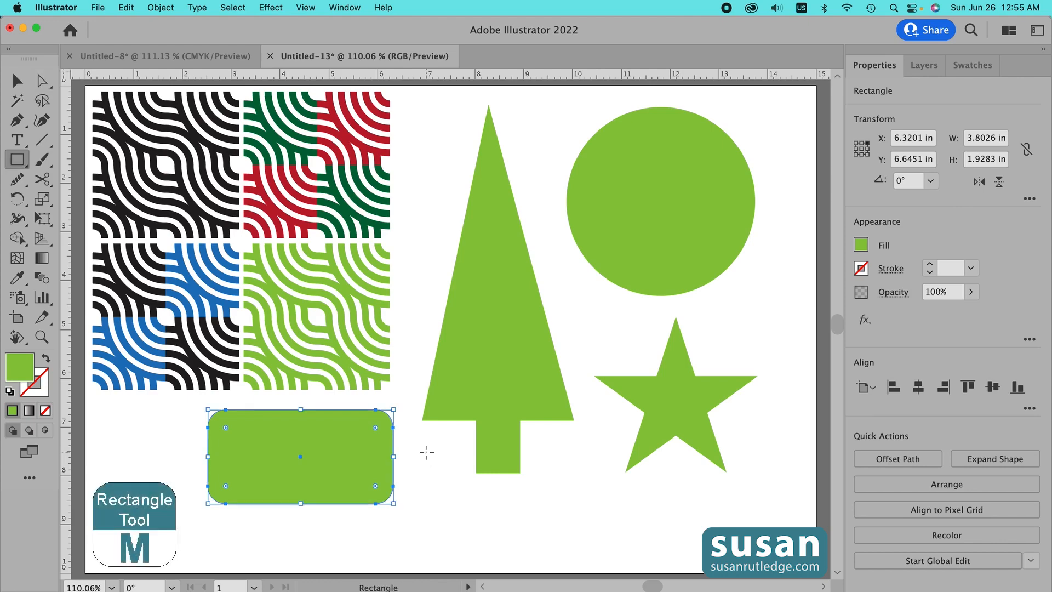
left_click_drag(230, 423, 373, 491)
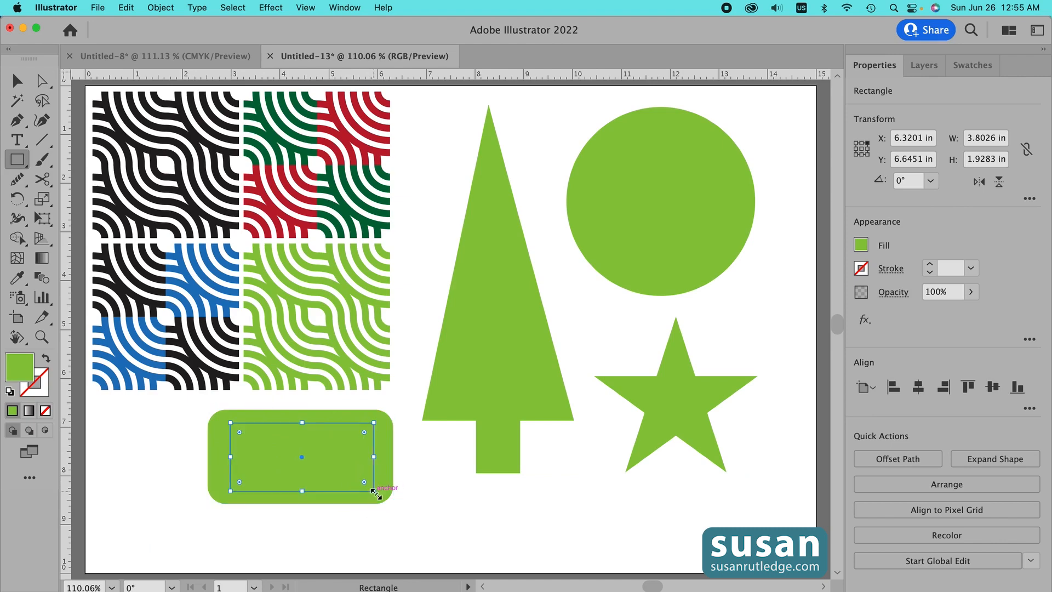
key("v")
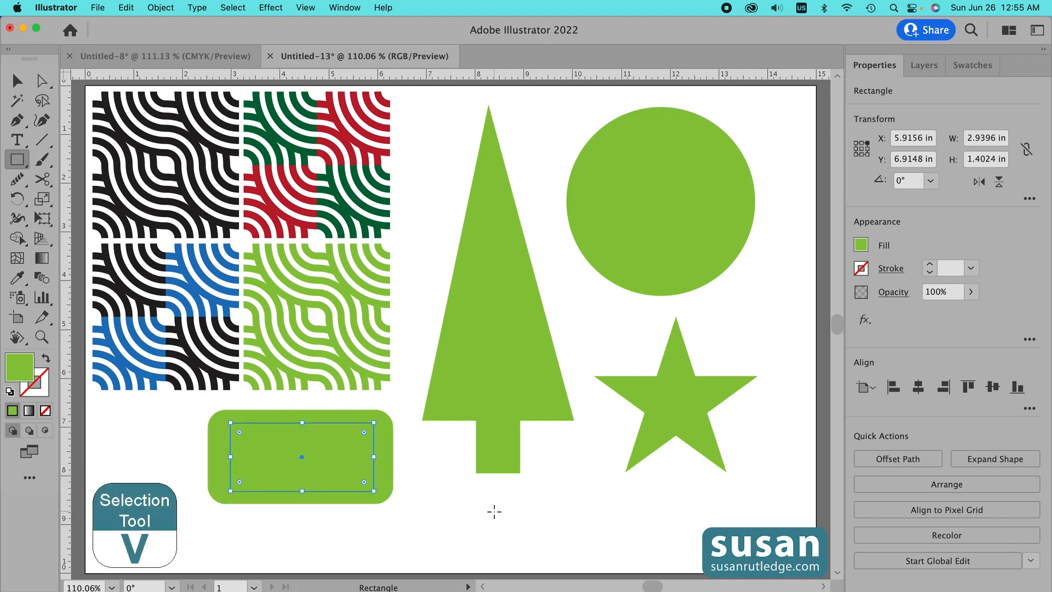
key("v")
left_click_drag(170, 416, 382, 486)
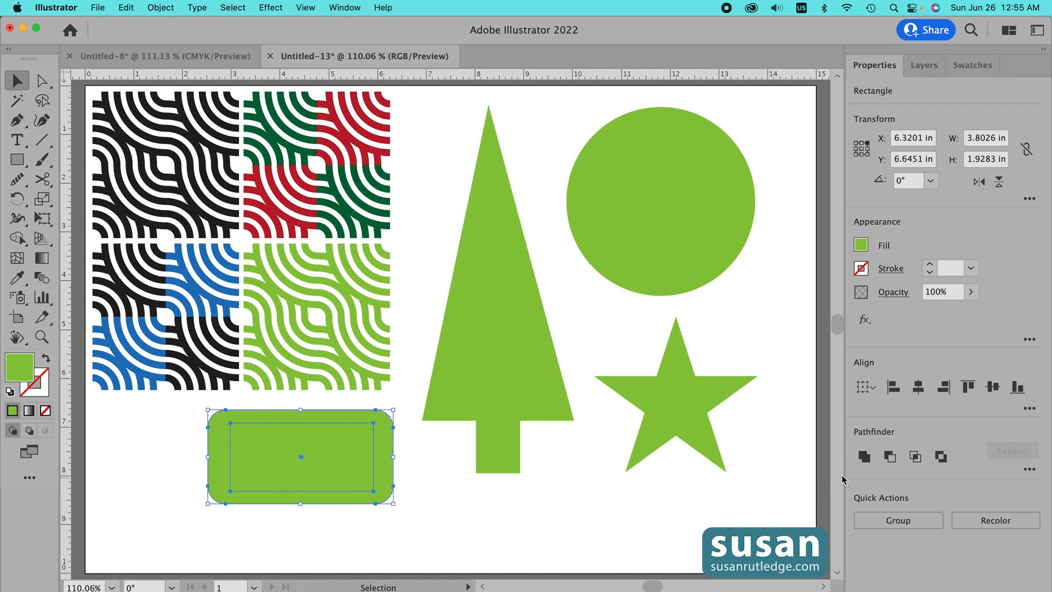
left_click(918, 387)
left_click(994, 388)
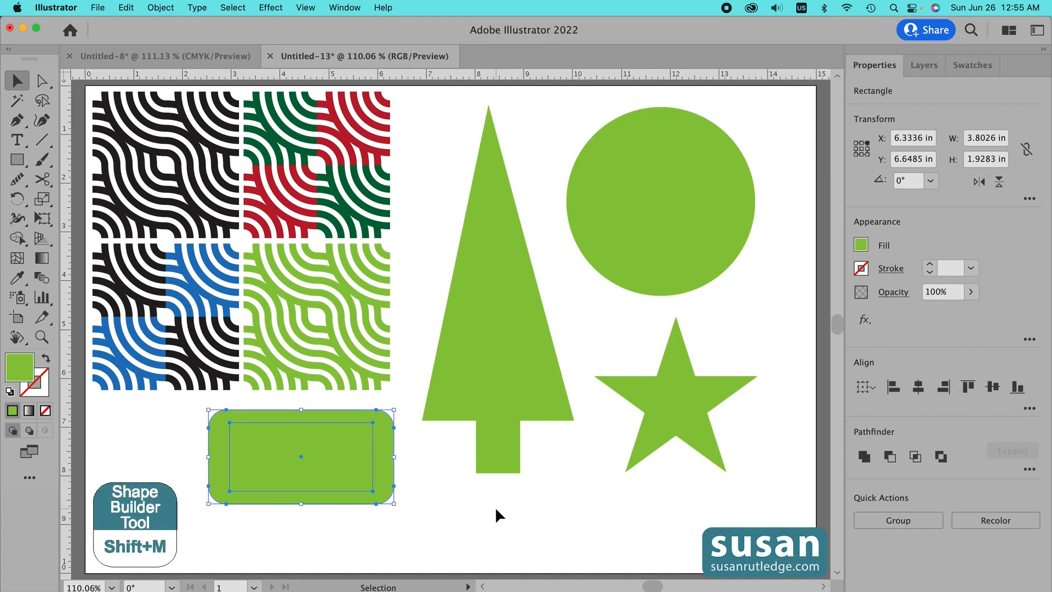
key("shift+m")
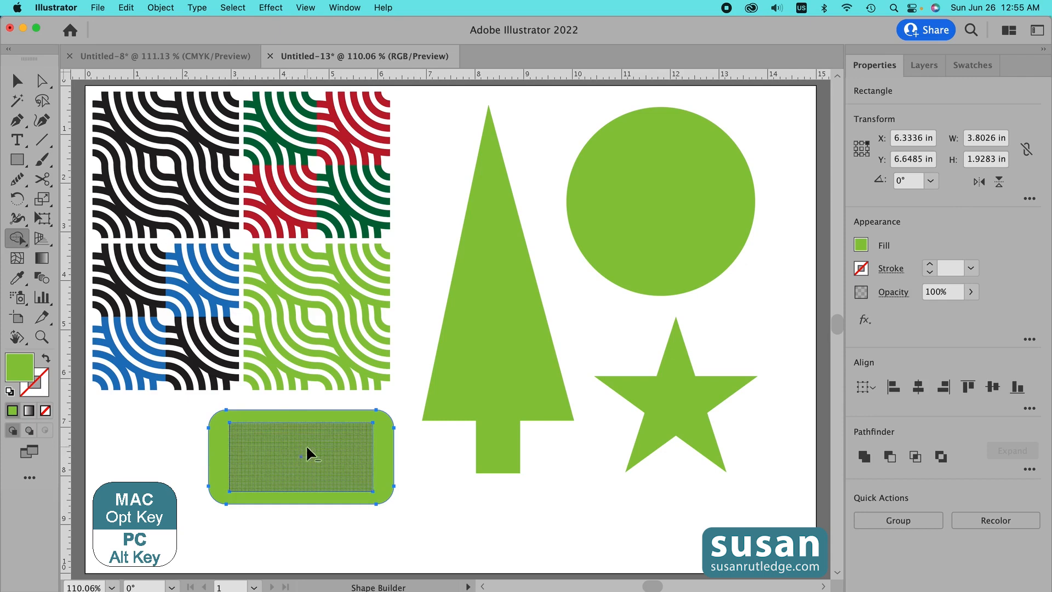
left_click(368, 482, "alt")
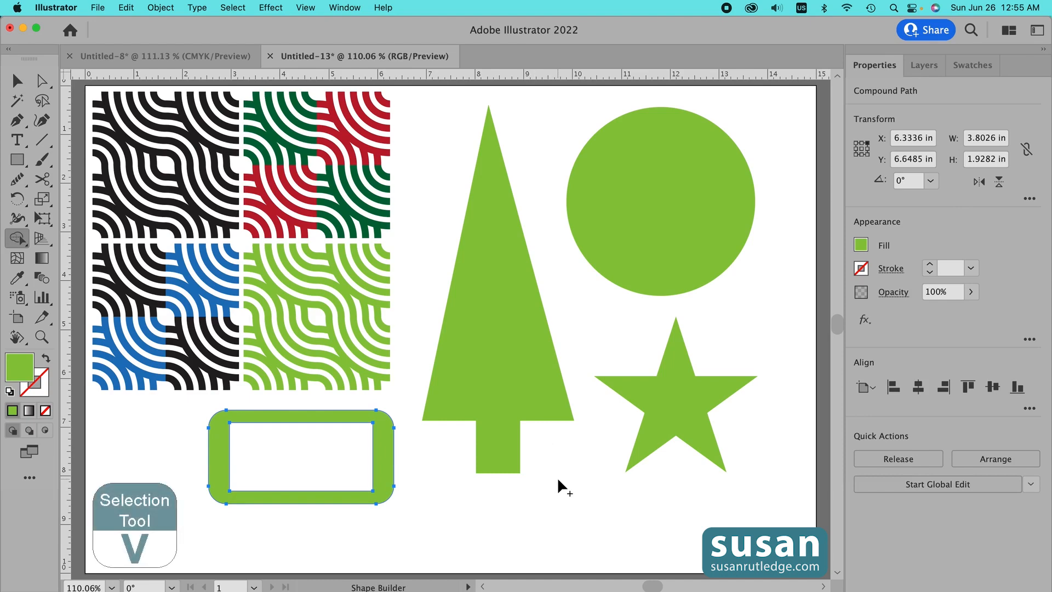
key("v")
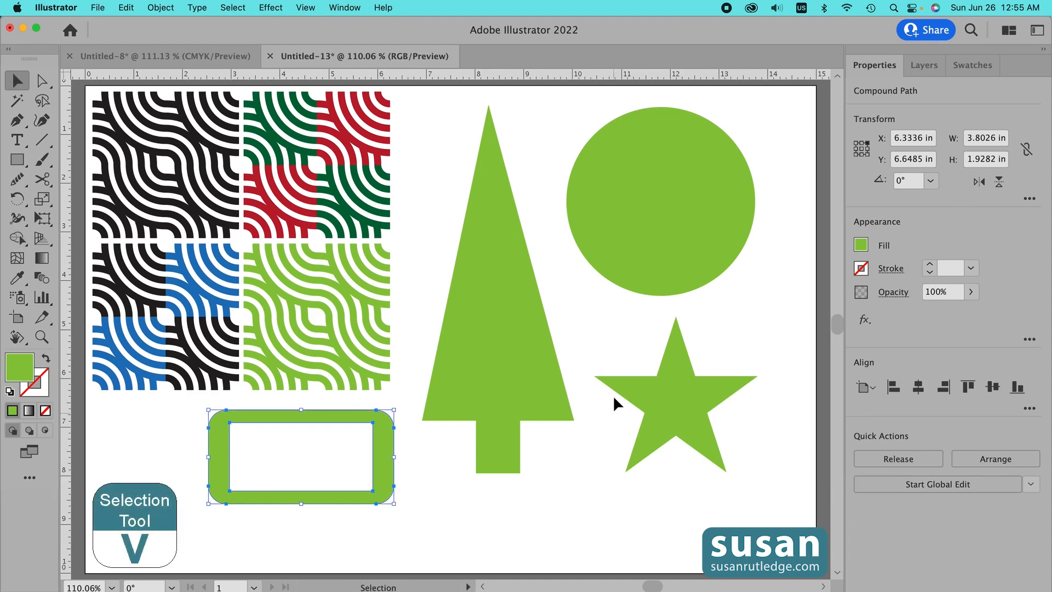
- Fill the tree shape with the green-and-red pattern swatch
left_click(503, 326)
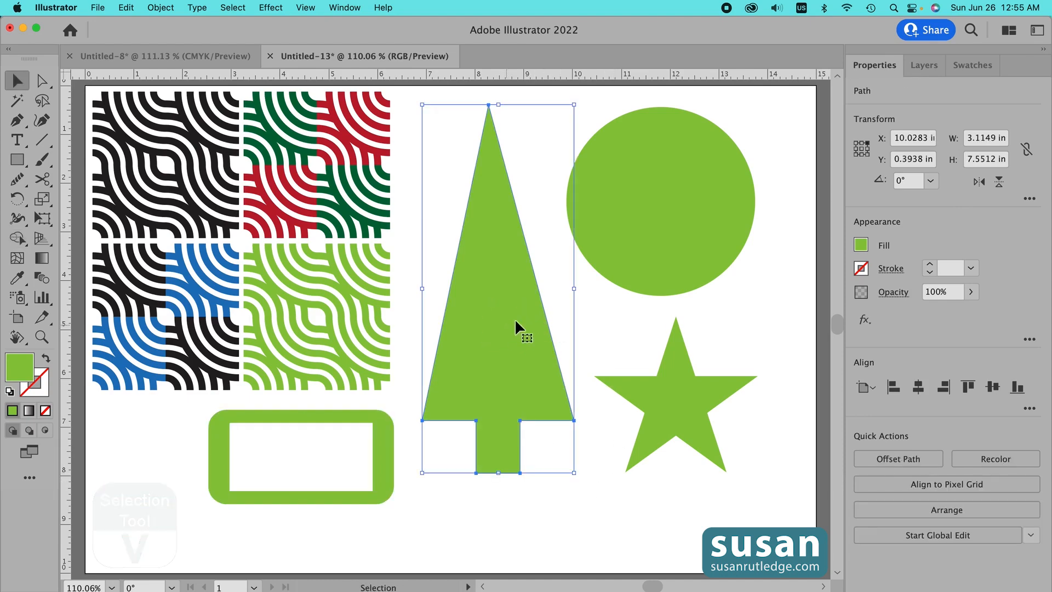
left_click(984, 67)
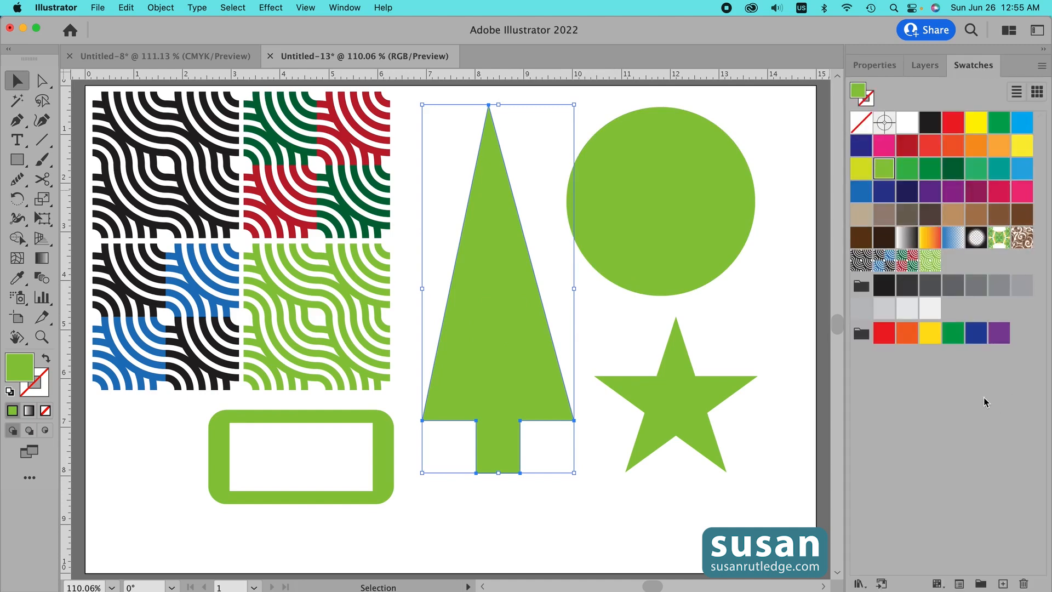
left_click(908, 265)
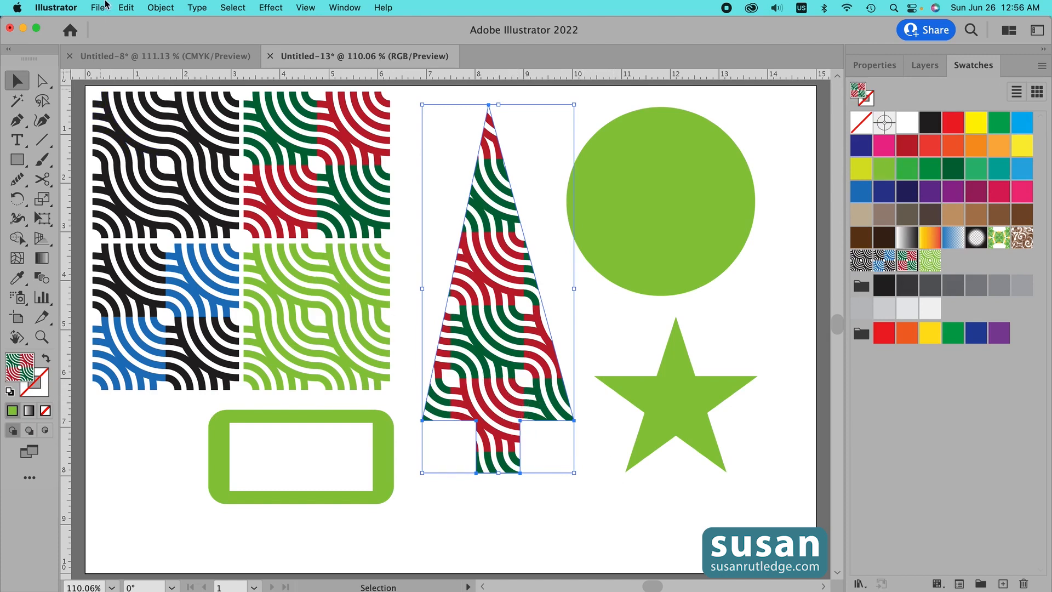
- Scale only the tree's pattern, not the object, to 39% uniformly
left_click(161, 8)
mouse_move(165, 33)
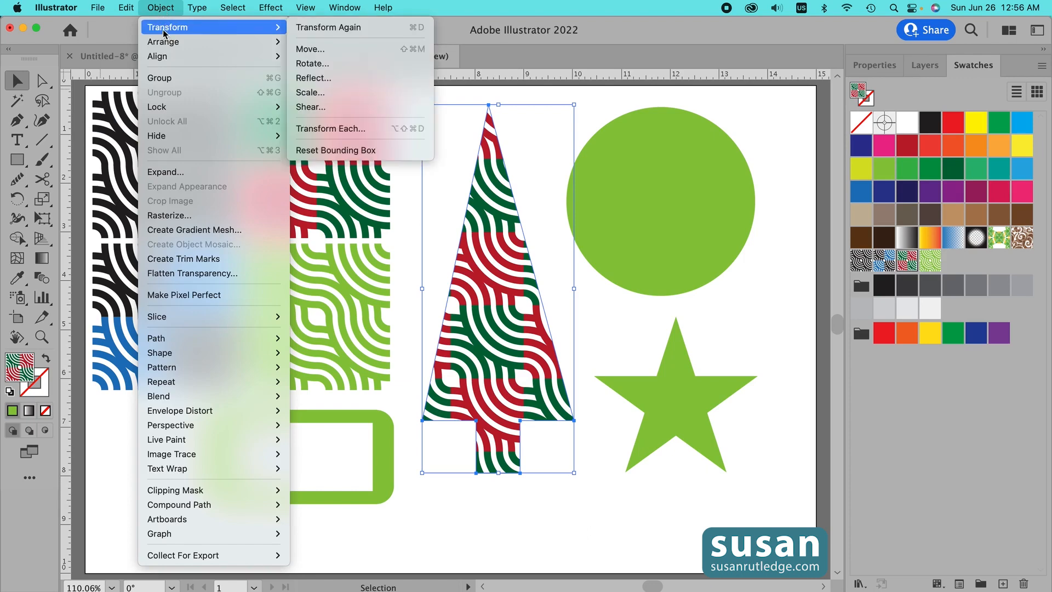
left_click(323, 94)
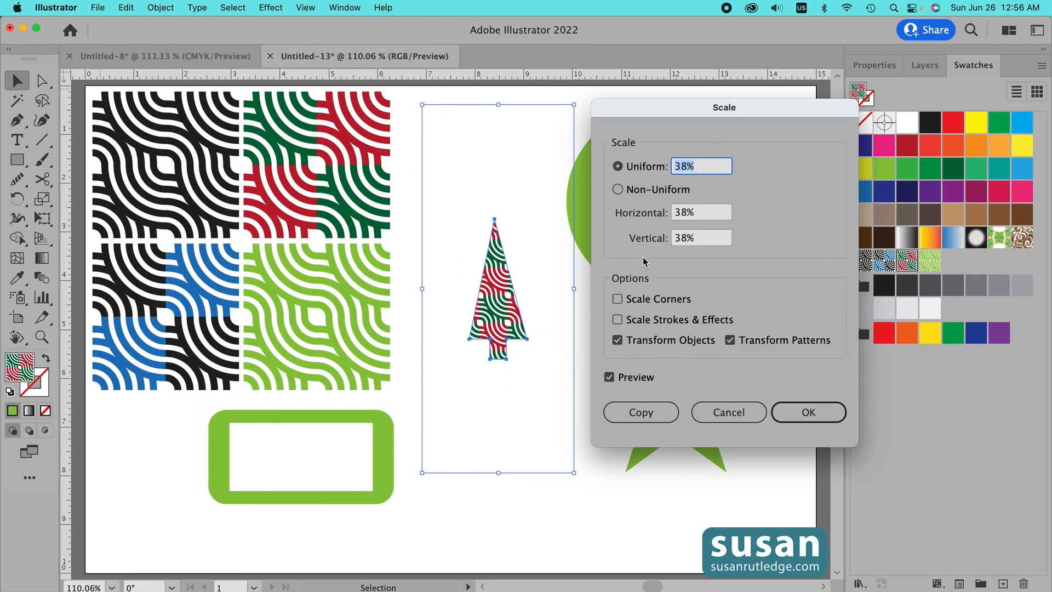
left_click(618, 340)
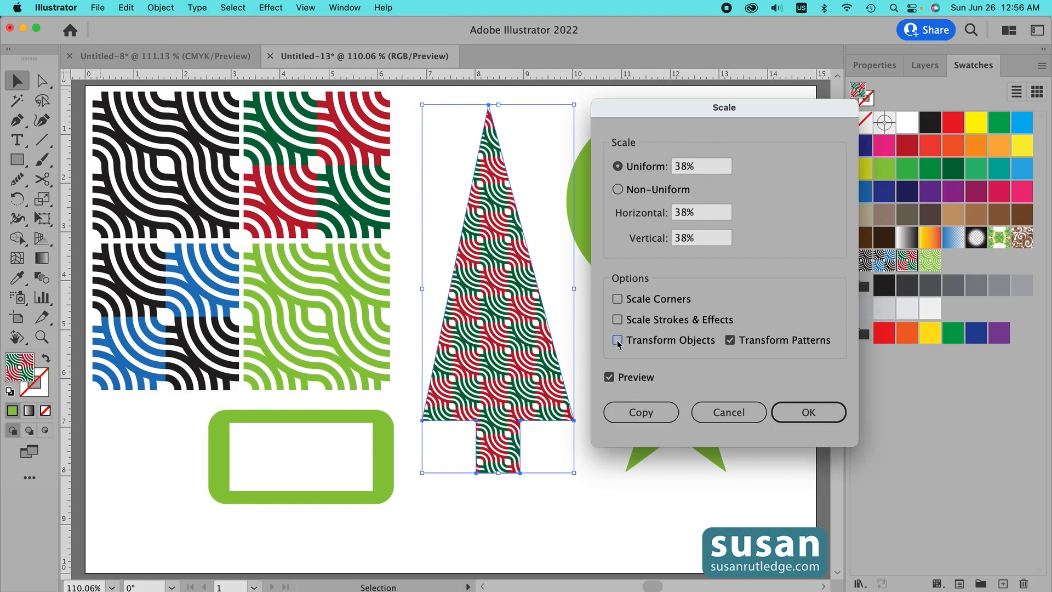
scroll(695, 170, "down", 8)
scroll(695, 171, "up", 10)
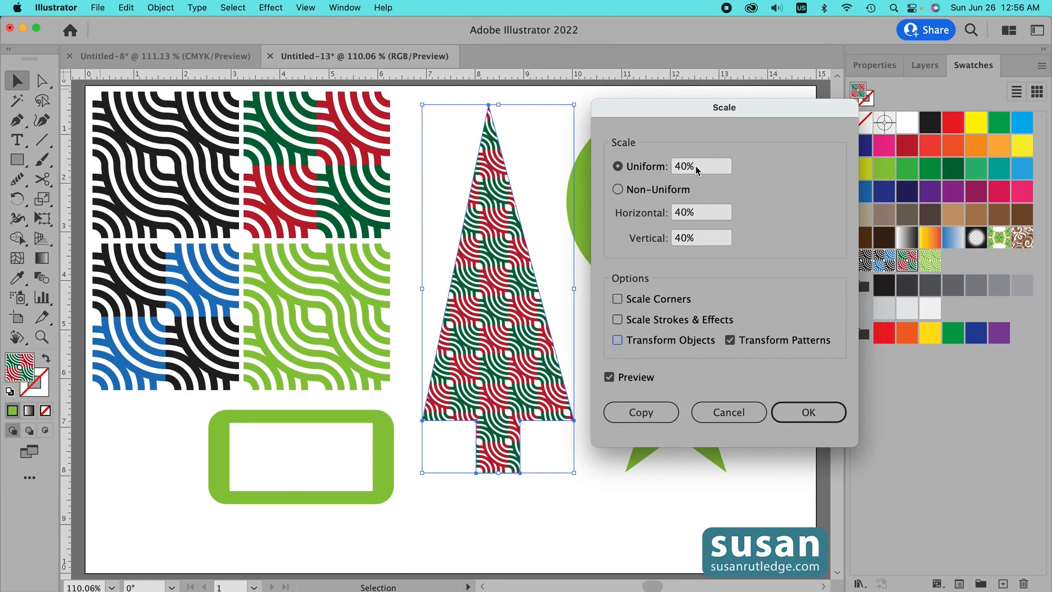
scroll(696, 170, "down", 1)
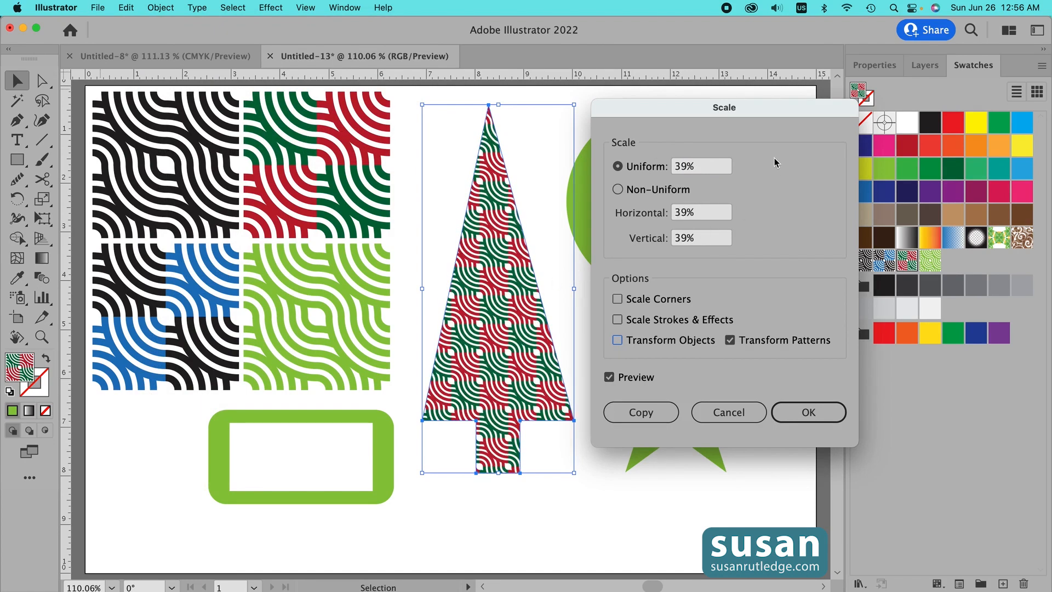
left_click(816, 418)
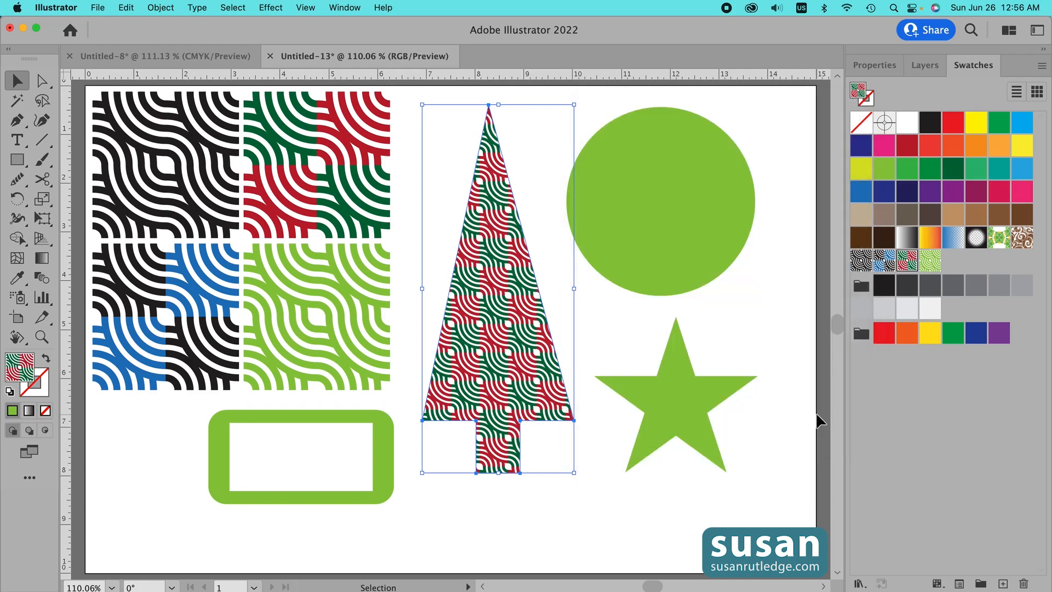
- Fill the circle with the black pattern swatch and scale only its pattern to 25%
left_click(682, 212)
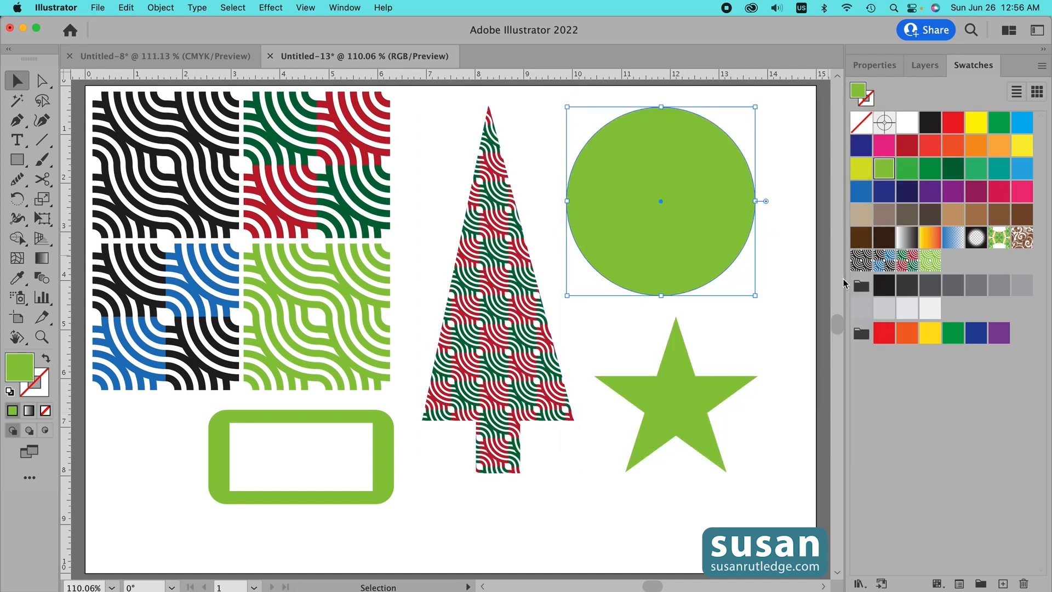
left_click(861, 260)
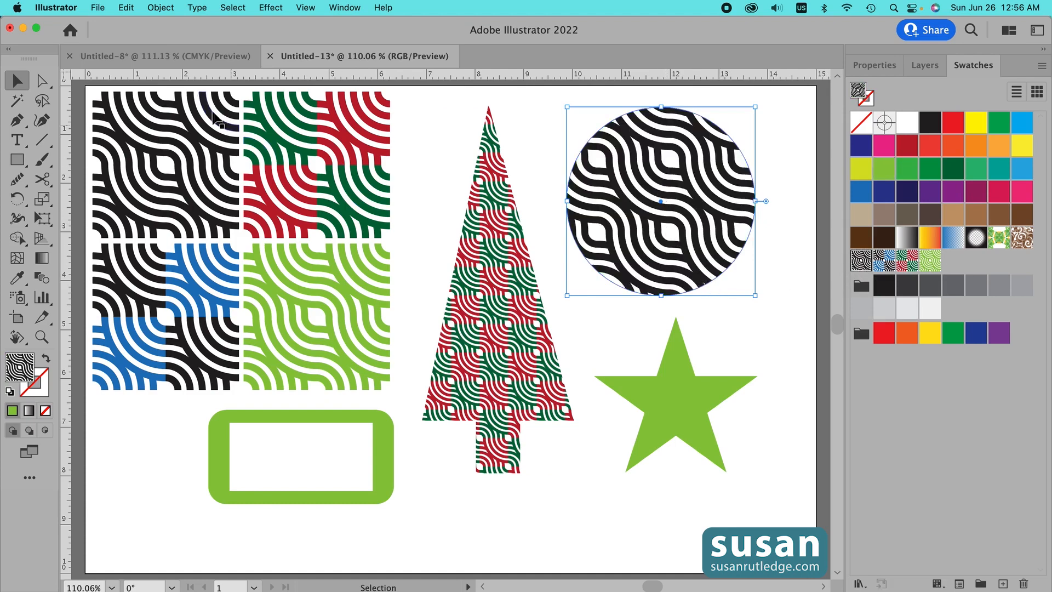
left_click(161, 7)
mouse_move(283, 32)
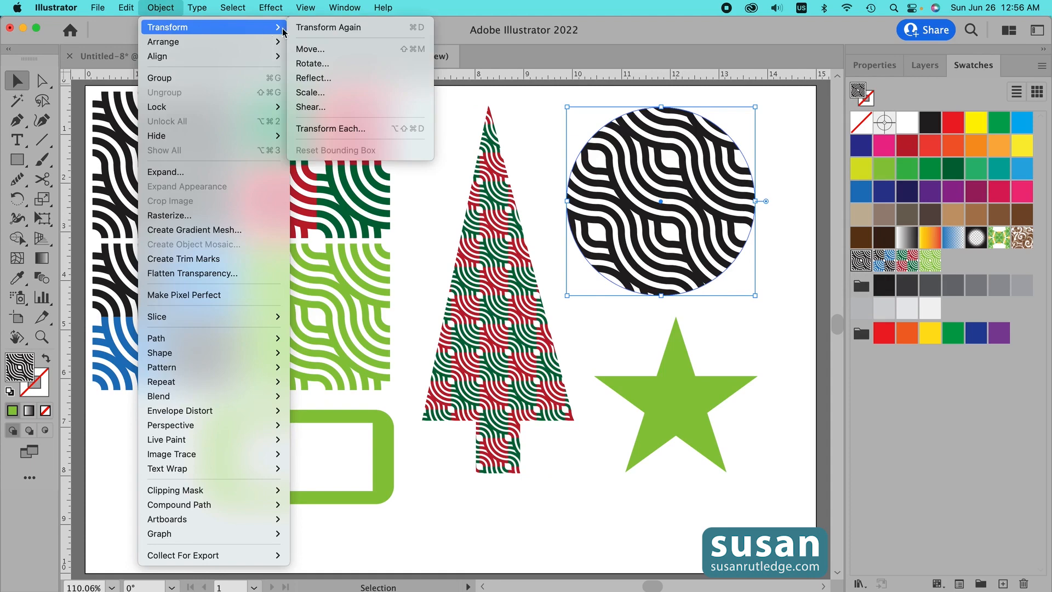
left_click(311, 94)
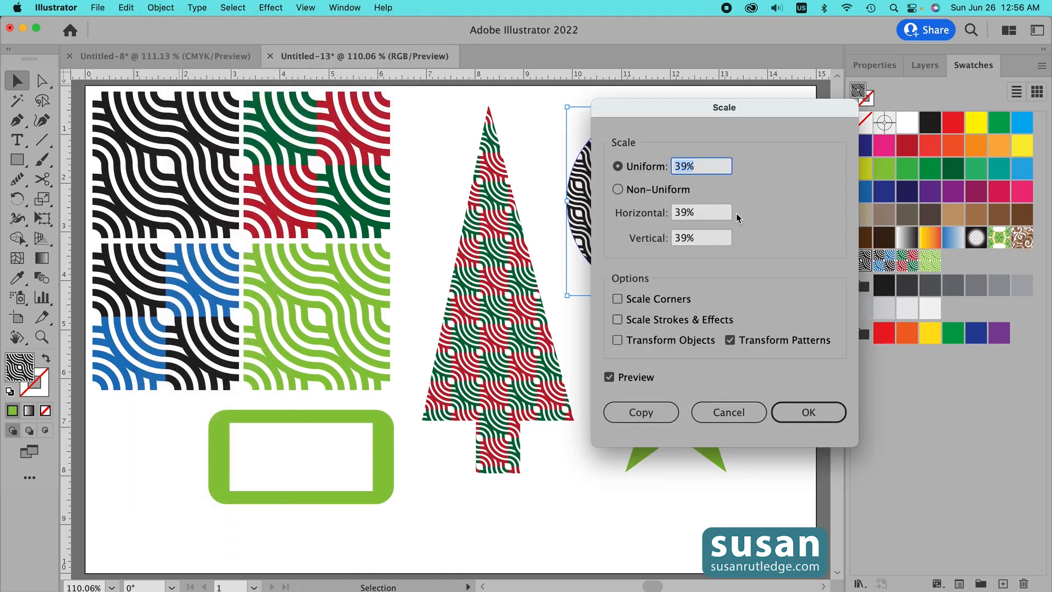
left_click_drag(631, 112, 274, 102)
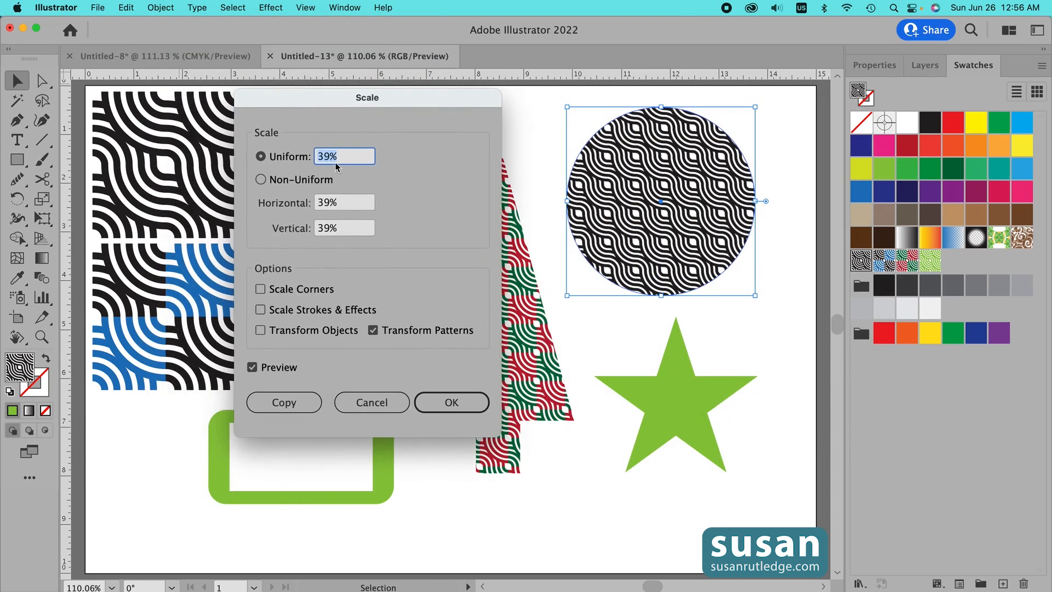
key("Down")
key("Down")
key("Down")
key("Down")
key("Down")
key("Down")
key("Down")
key("Down")
key("Down")
key("Down")
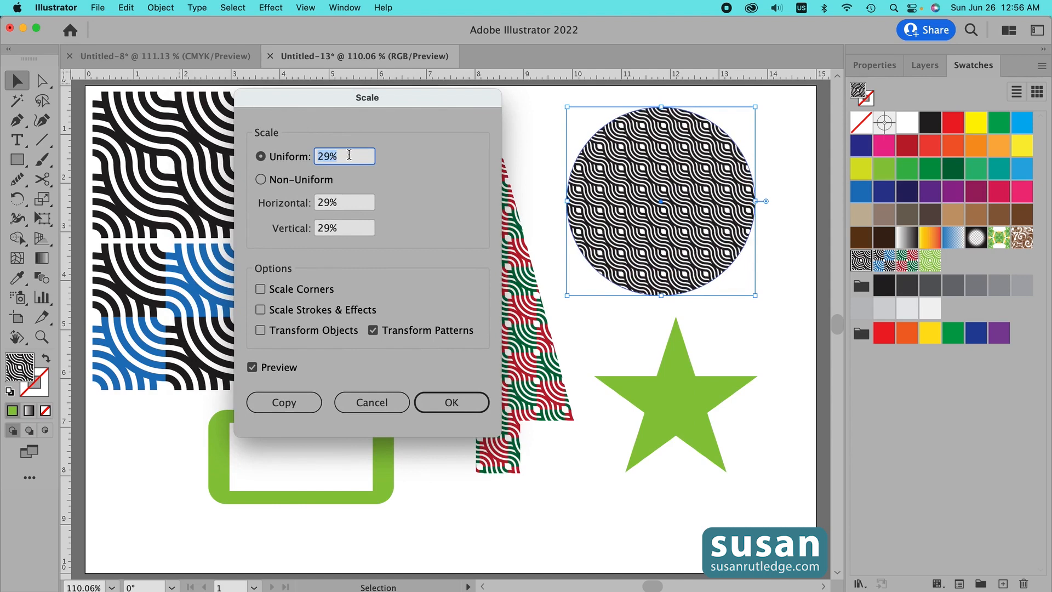
key("Down")
key("Down")
key("Down")
key("Down")
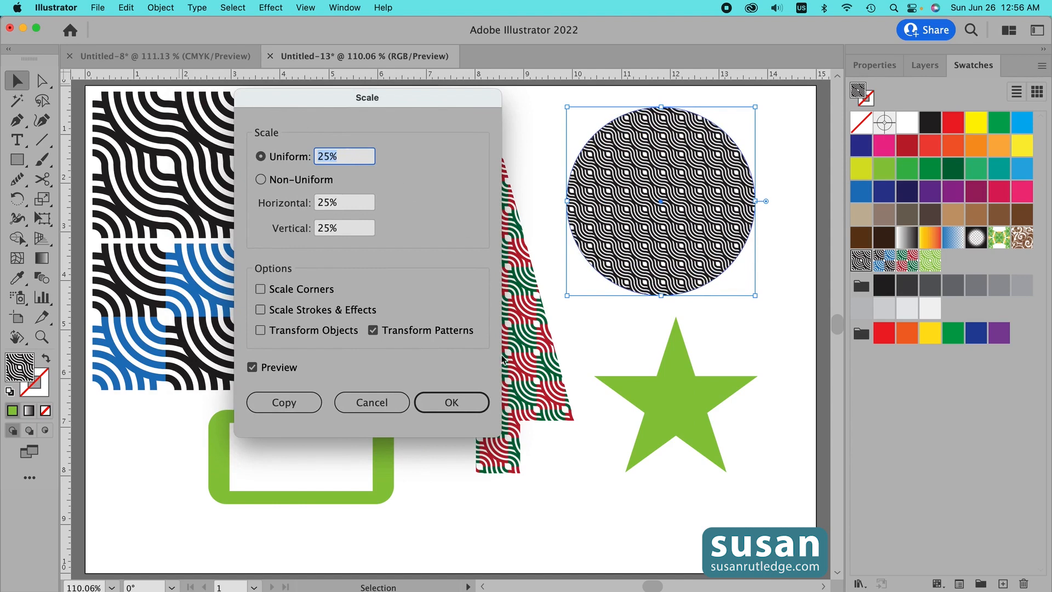
left_click(463, 403)
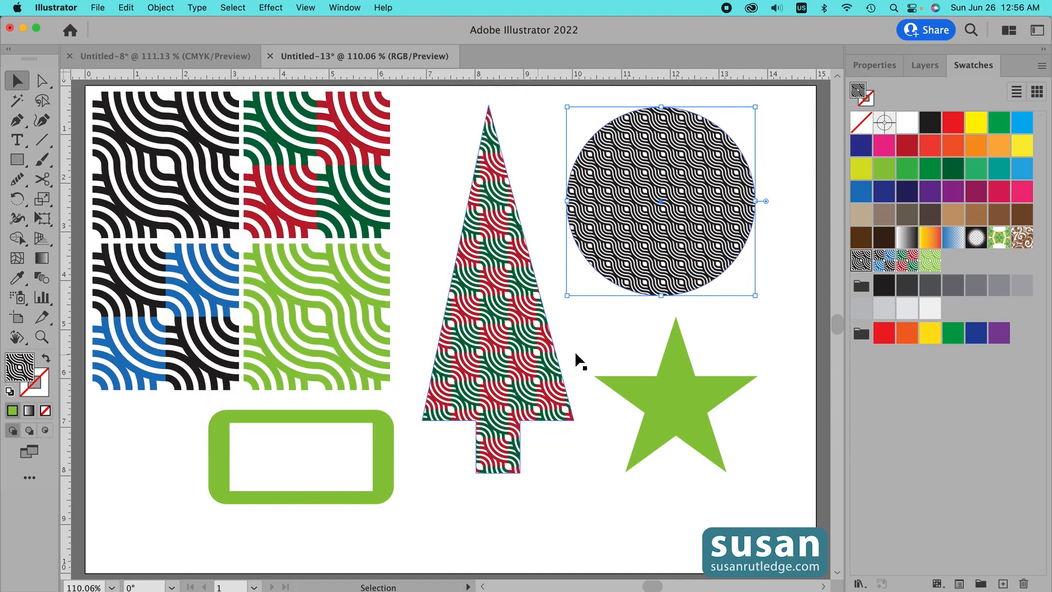
- Fill the star with the light green pattern swatch and scale only its pattern to 25%
left_click(689, 406)
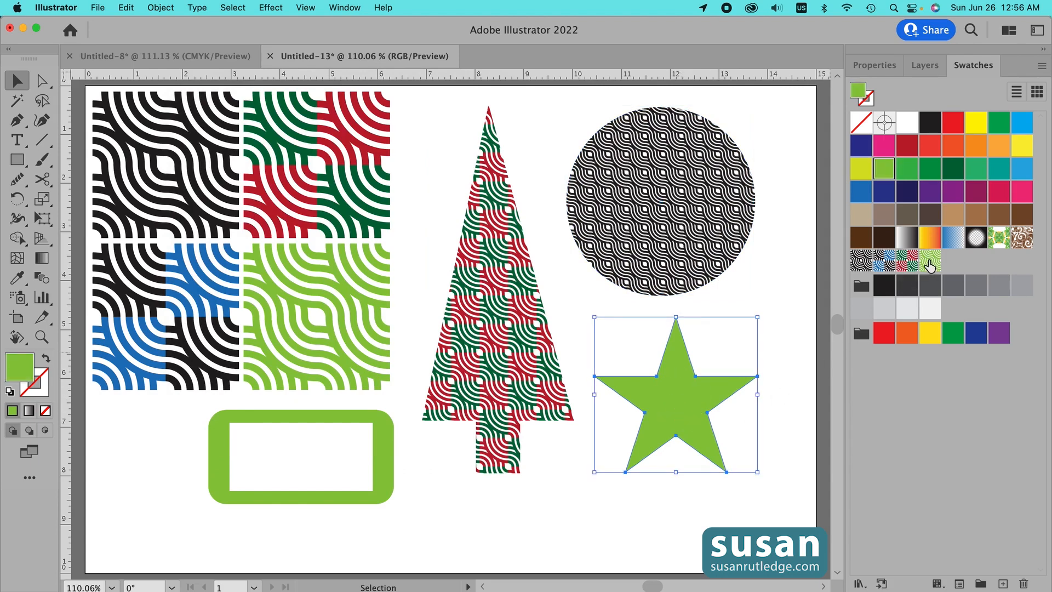
left_click(930, 264)
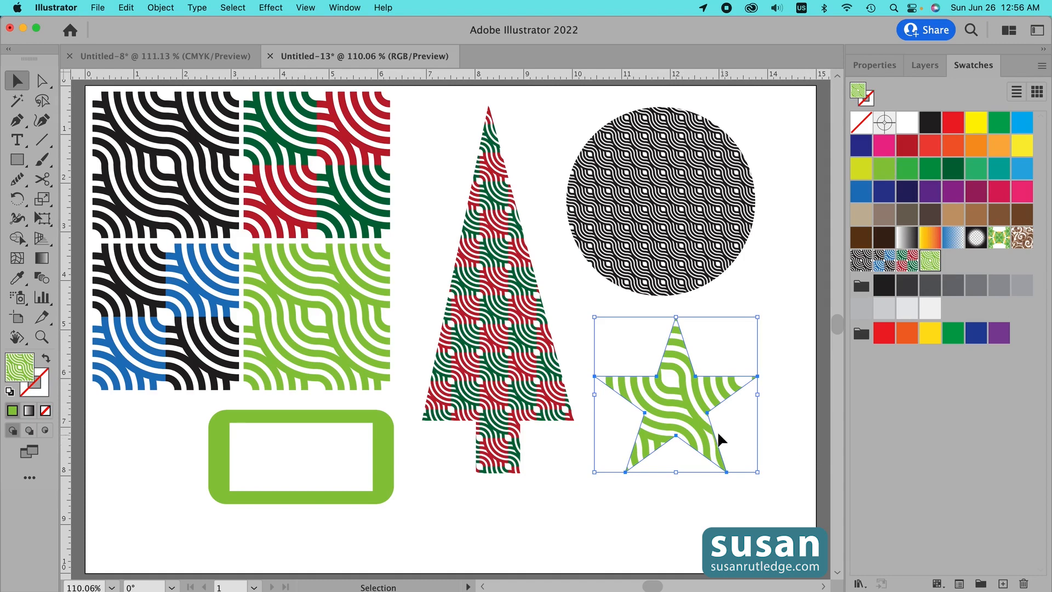
left_click(161, 8)
mouse_move(159, 27)
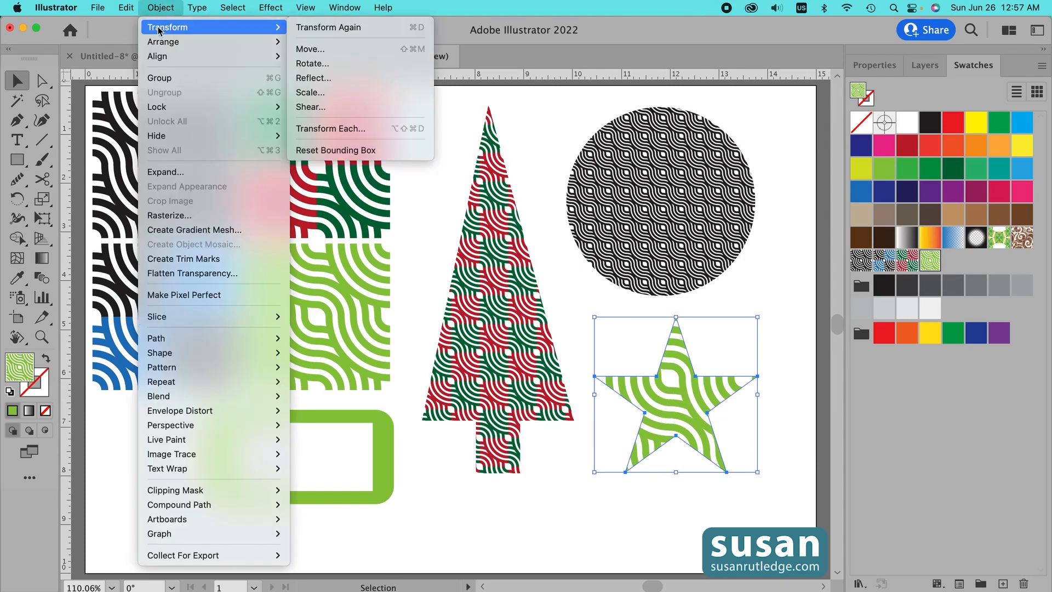
left_click(309, 93)
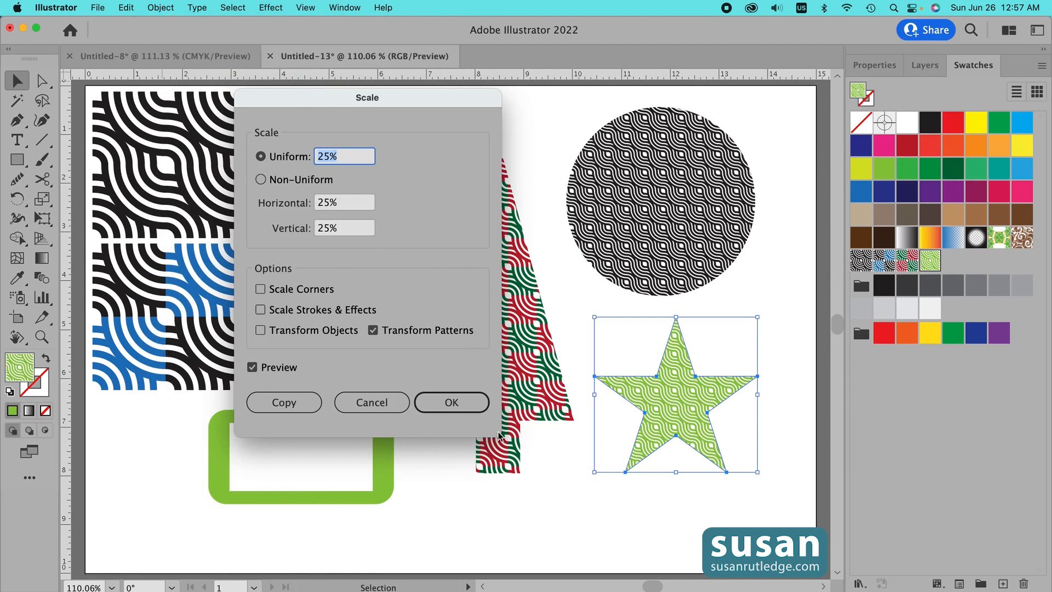
left_click(452, 402)
- Fill the rounded frame with the blue-and-black pattern swatch, then deselect it
left_click(341, 419)
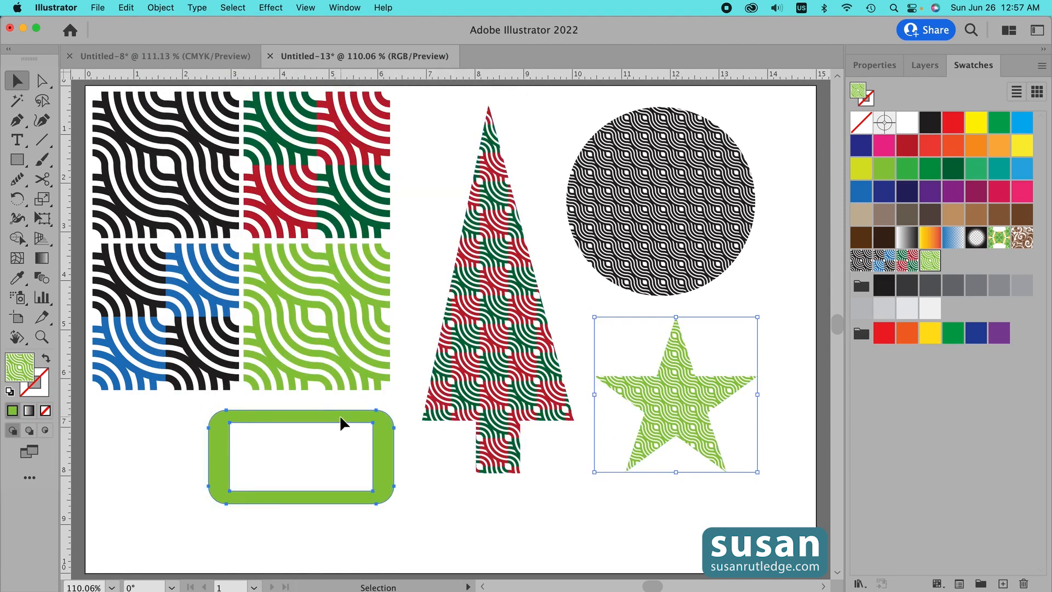
left_click(884, 262)
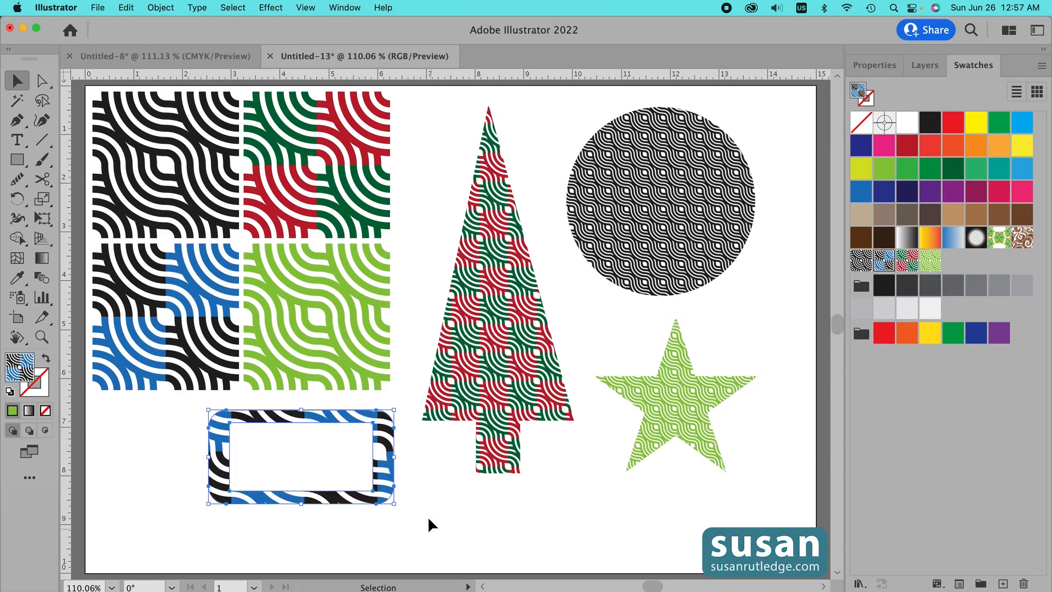
left_click(437, 494)
left_click(388, 493)
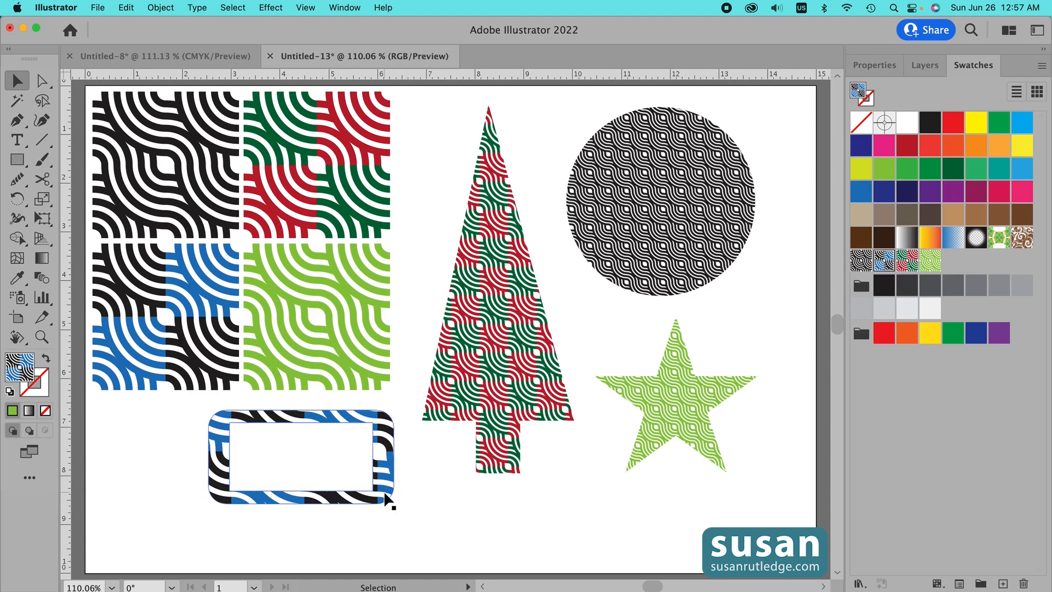
left_click(441, 498)
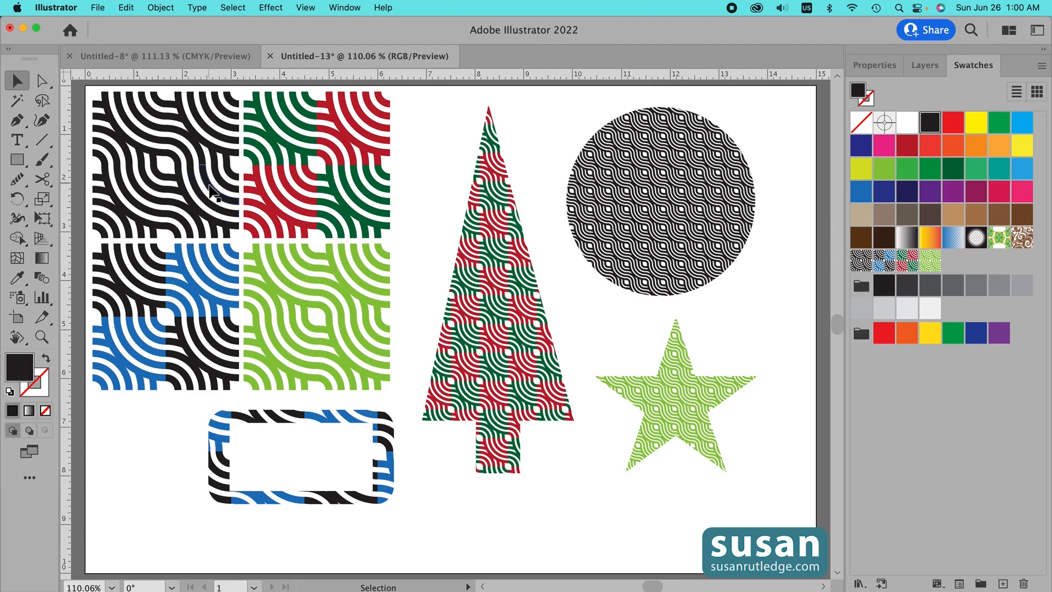
left_click(210, 201)
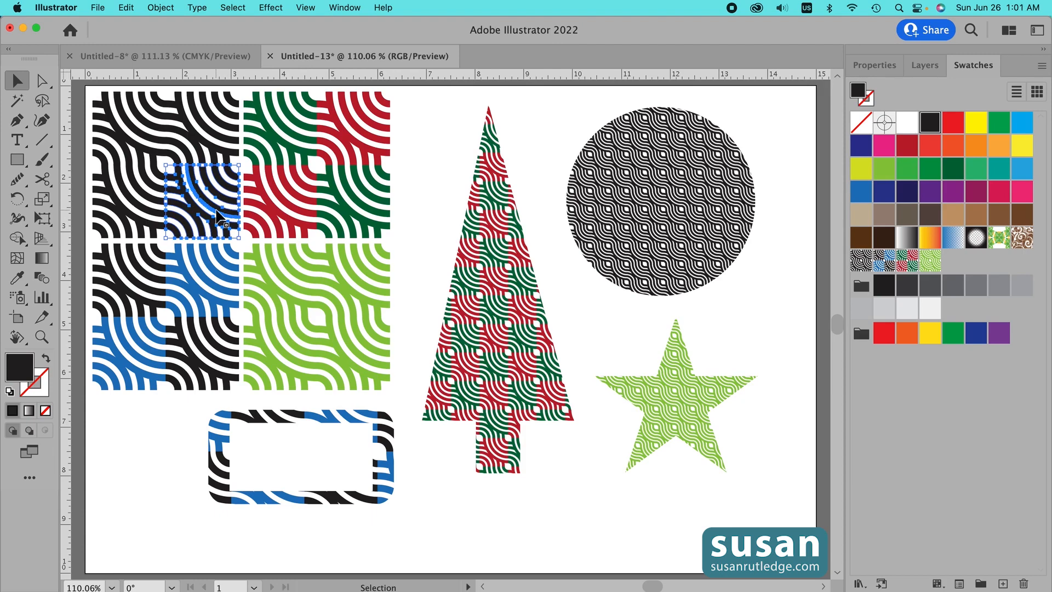
left_click(422, 256)
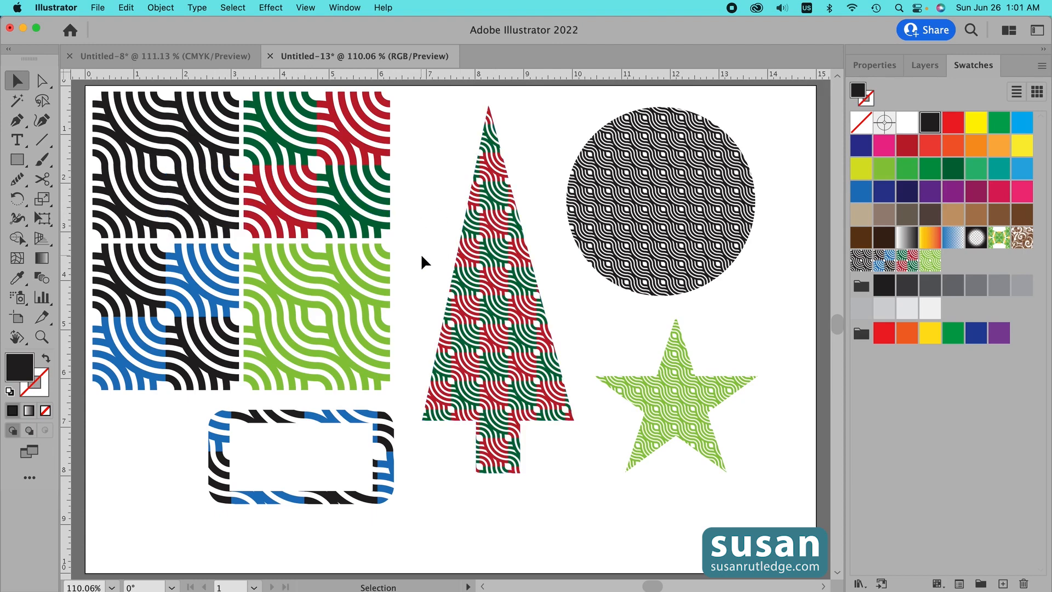